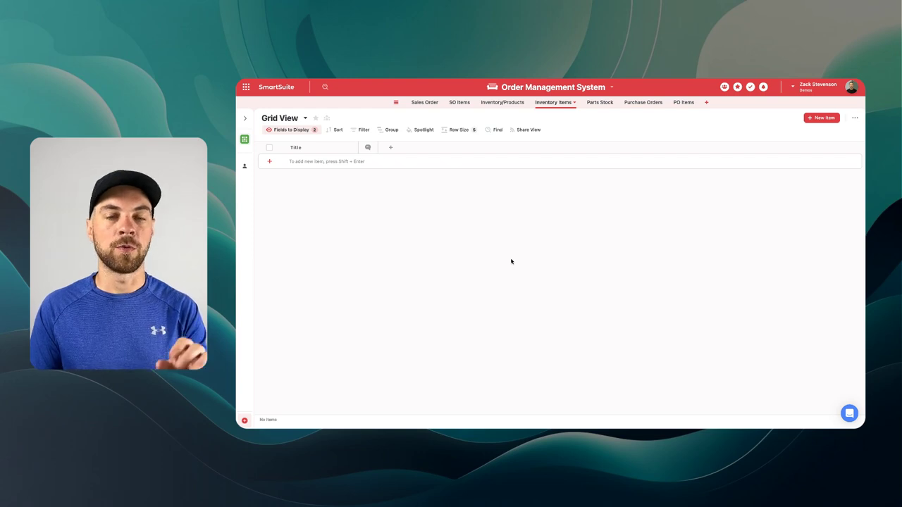
# - Rename the Title field to Item ID
pyautogui.click(332, 147)
pyautogui.moveTo(273, 161); pyautogui.dragTo(253, 160)
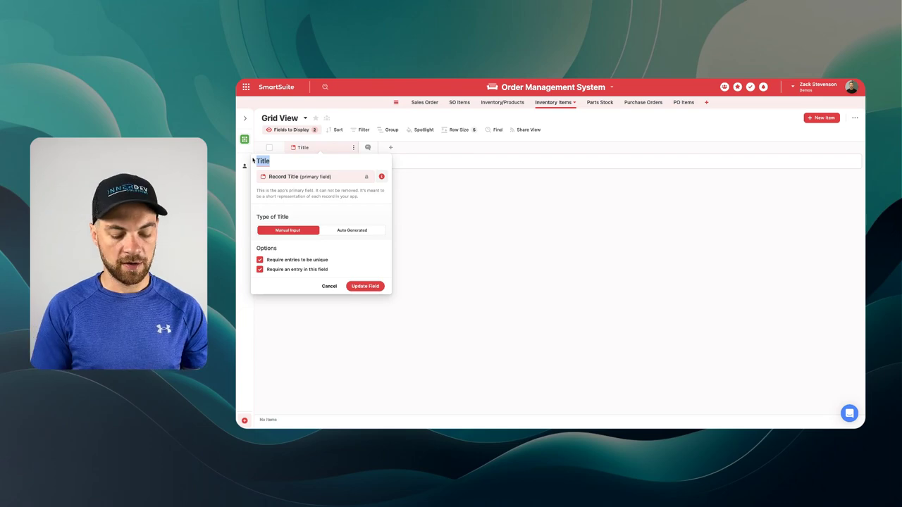
pyautogui.write('Item ID')
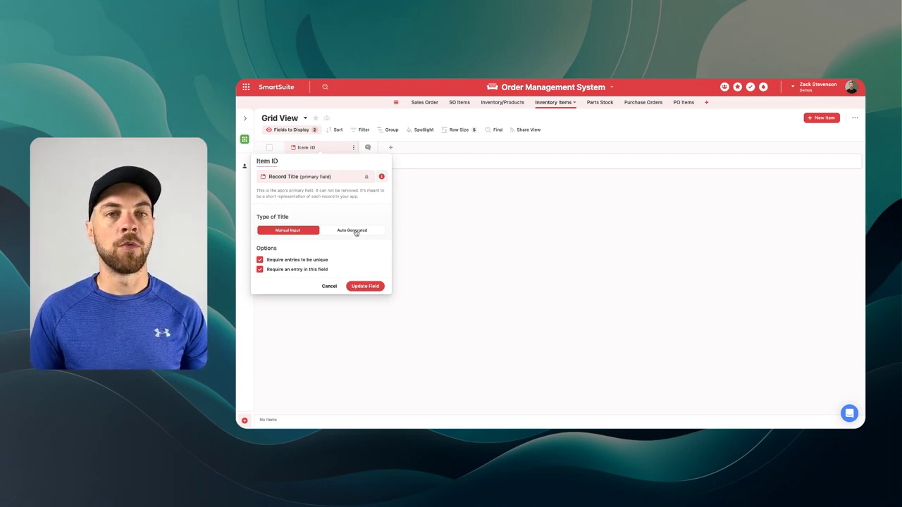
pyautogui.click(366, 287)
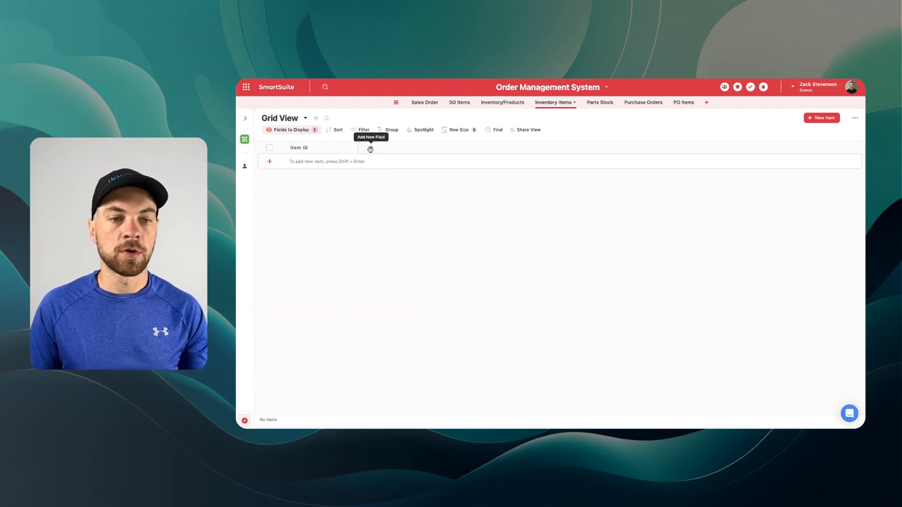
# - Add a single-record Link to Inventory/Products field
pyautogui.click(370, 148)
pyautogui.write('l')
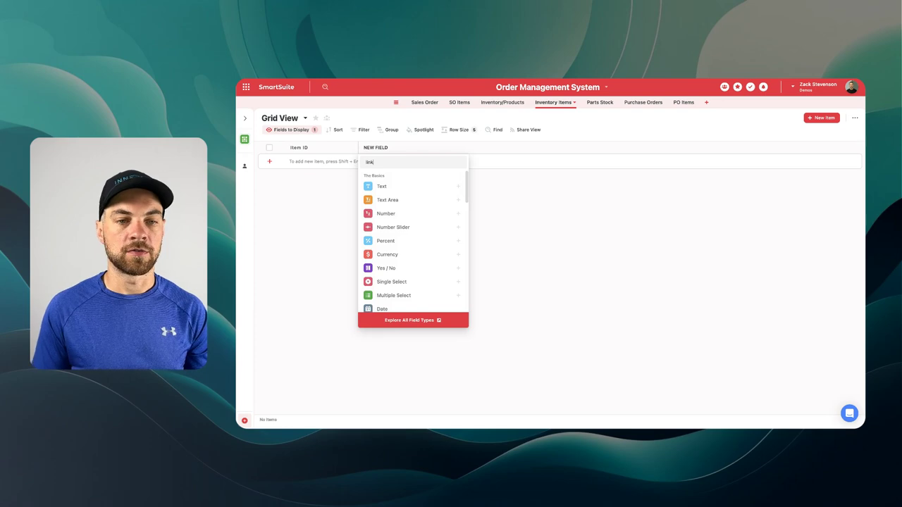
pyautogui.write('ink')
pyautogui.click(384, 200)
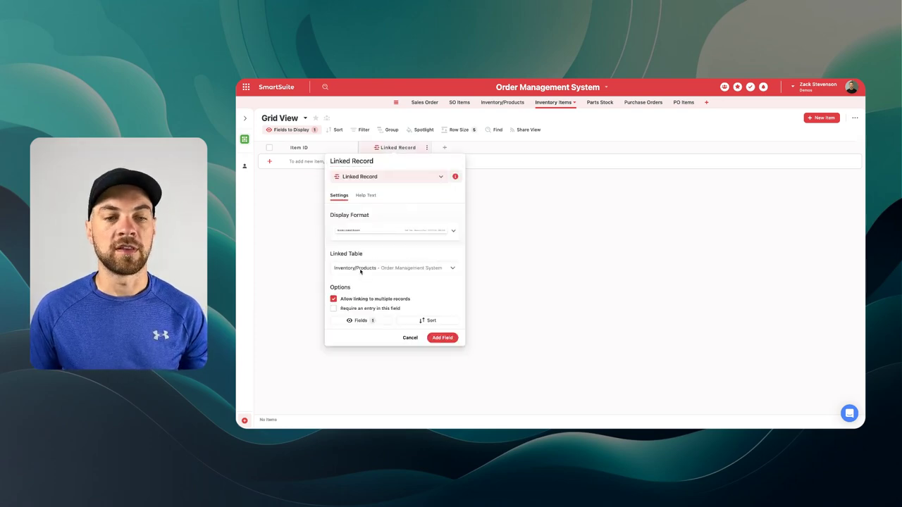
pyautogui.click(333, 300)
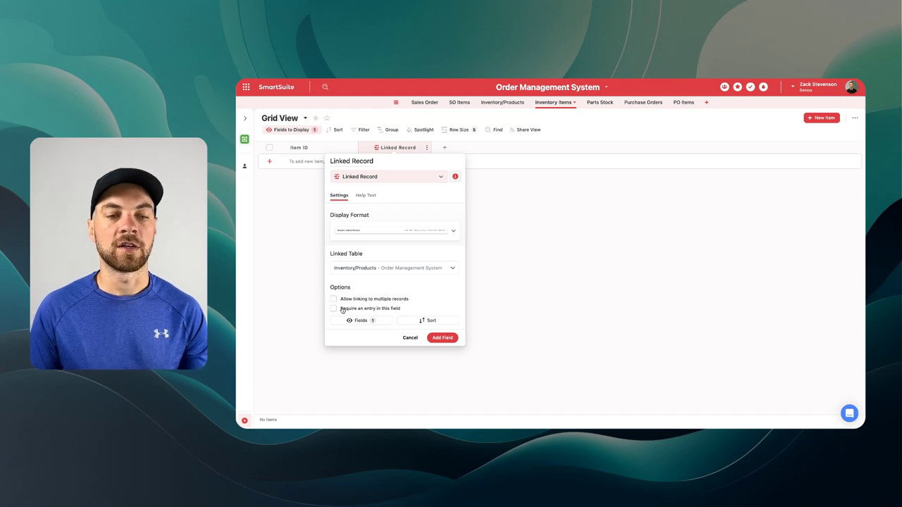
pyautogui.click(441, 338)
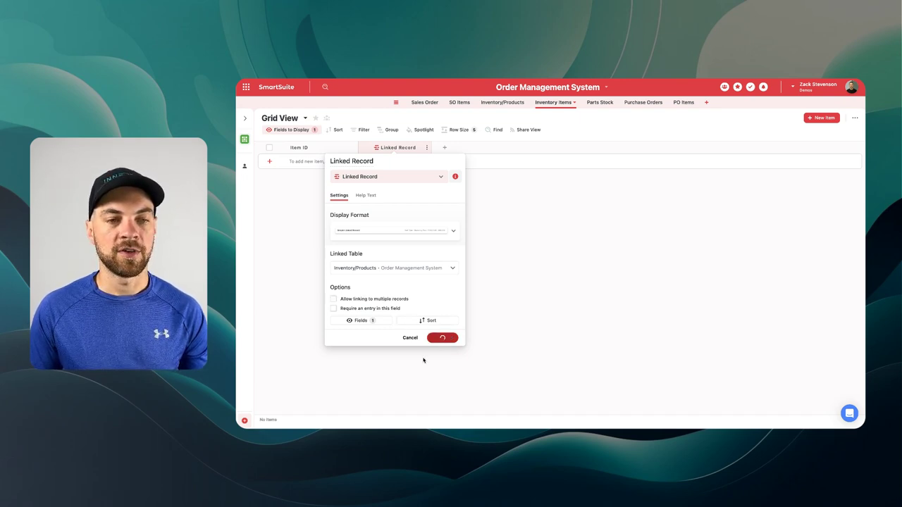
# - Add a single-record Link to Parts Stock field
pyautogui.click(460, 147)
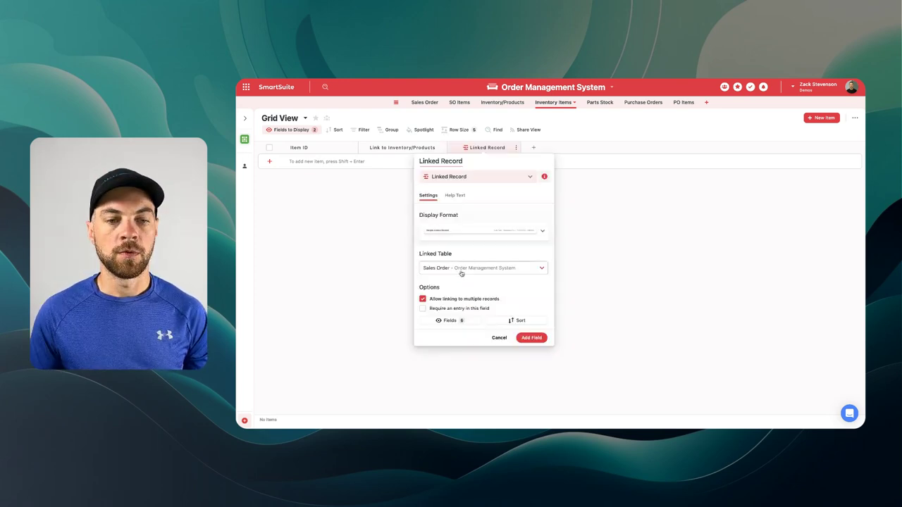
pyautogui.click(479, 269)
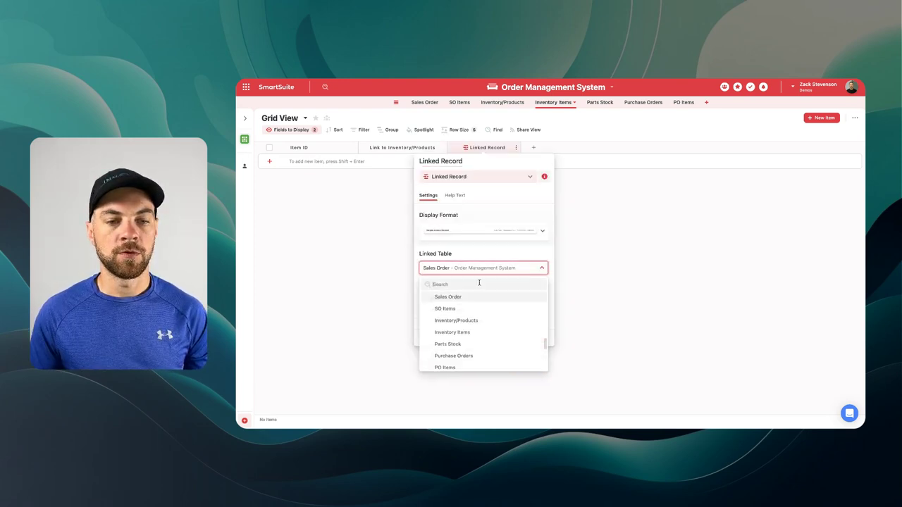
pyautogui.click(462, 343)
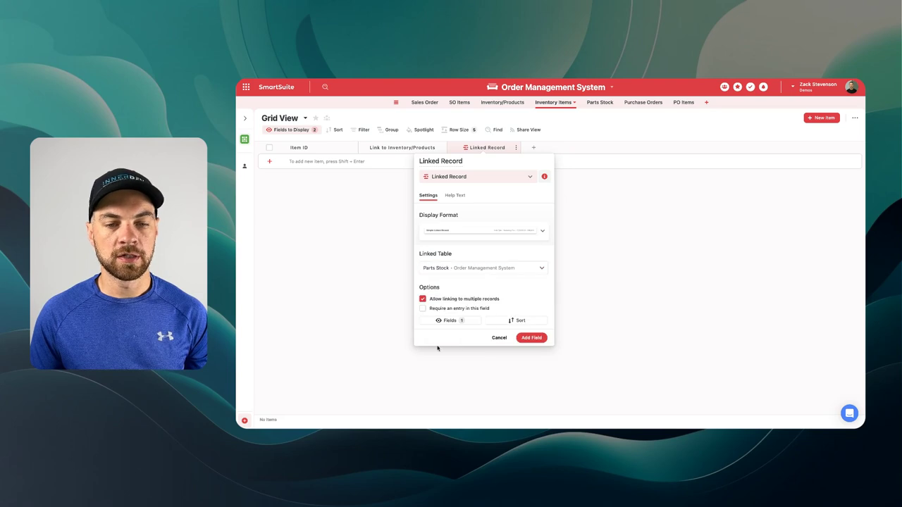
pyautogui.click(422, 301)
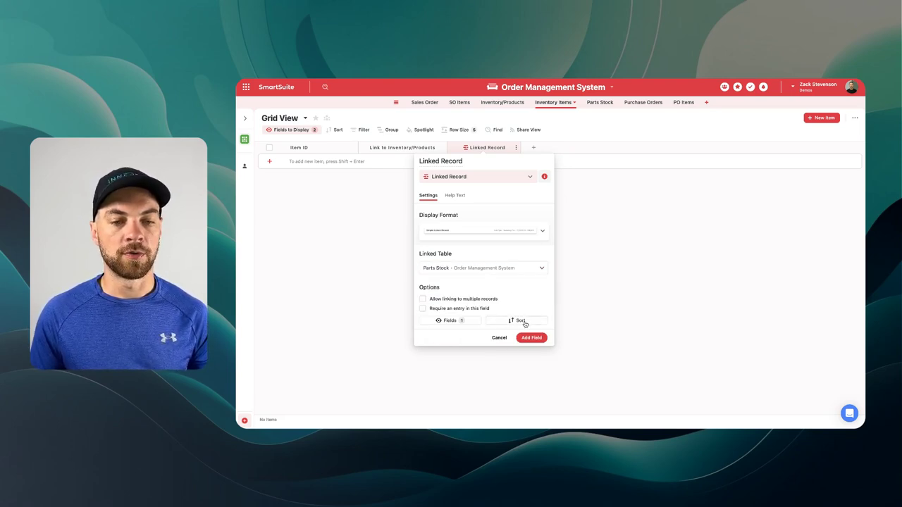
pyautogui.click(531, 338)
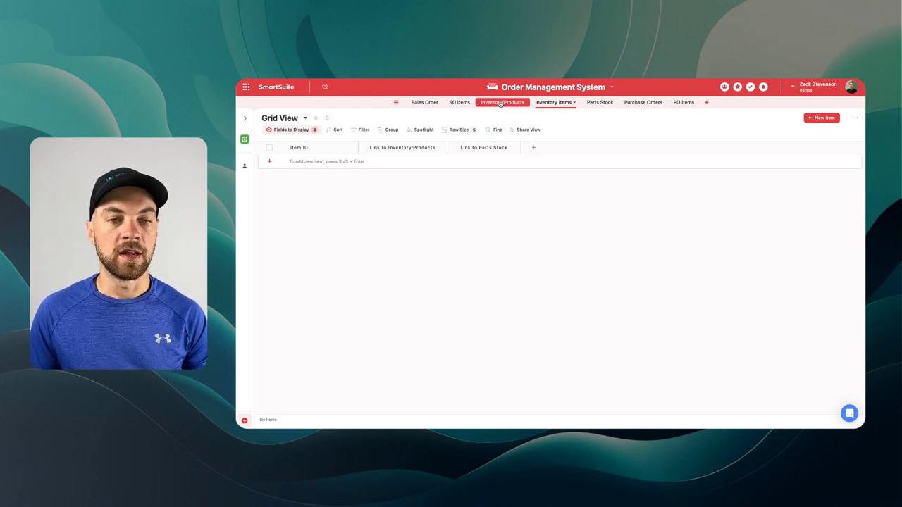
# - Add a Number field named # of Parts Required
pyautogui.moveTo(503, 102); pyautogui.dragTo(603, 121)
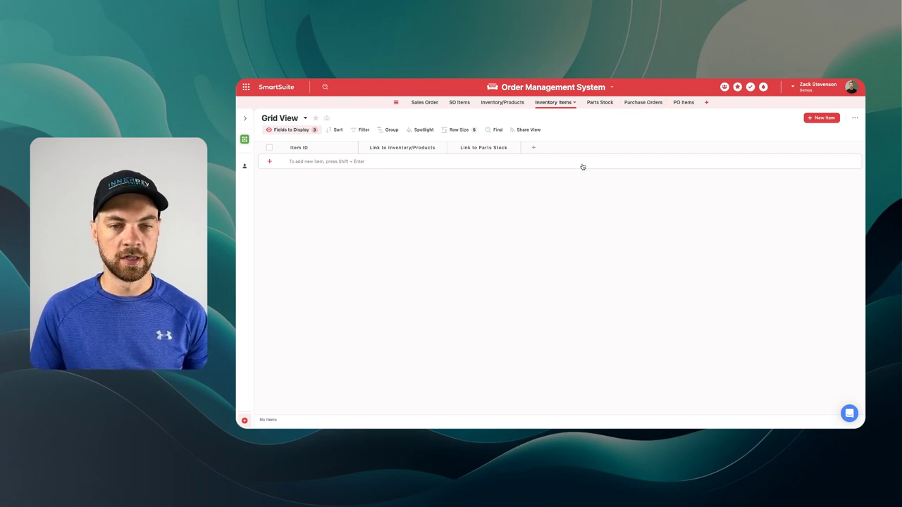
pyautogui.click(533, 148)
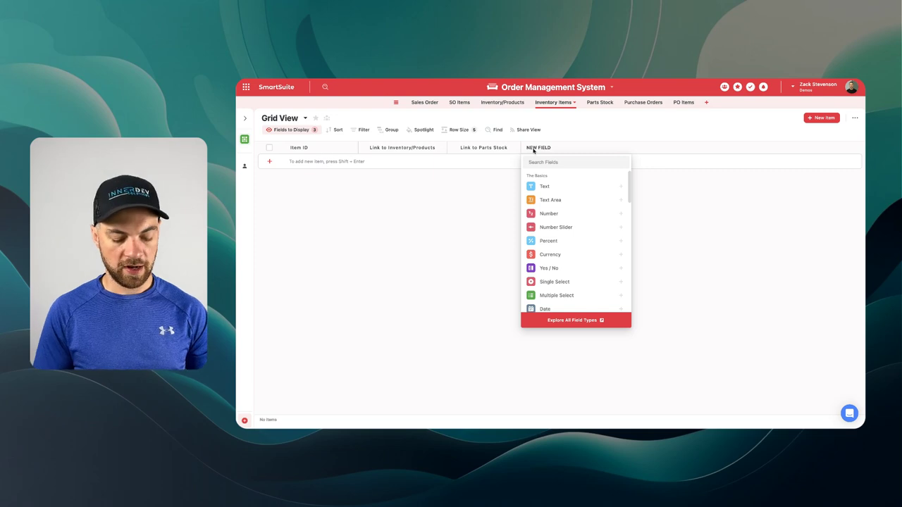
pyautogui.write('num')
pyautogui.press('Return')
pyautogui.write('# of Pa')
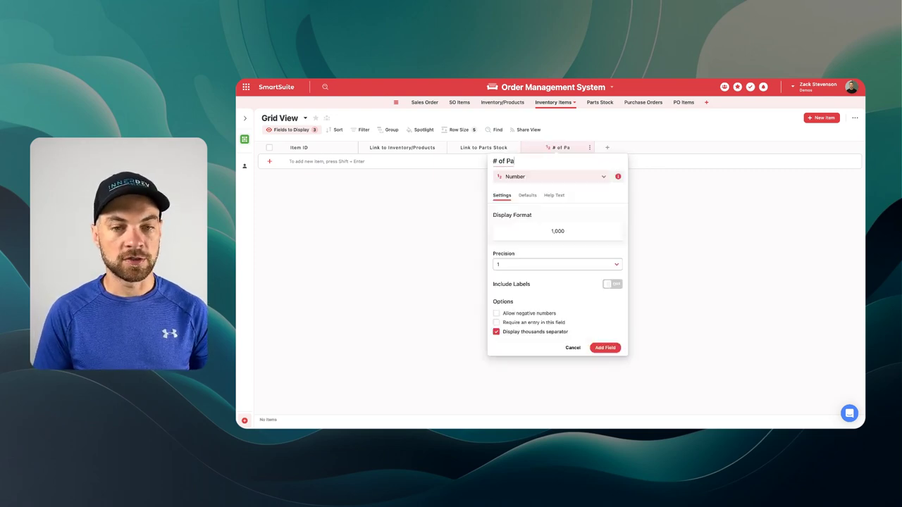
pyautogui.write('rts Required')
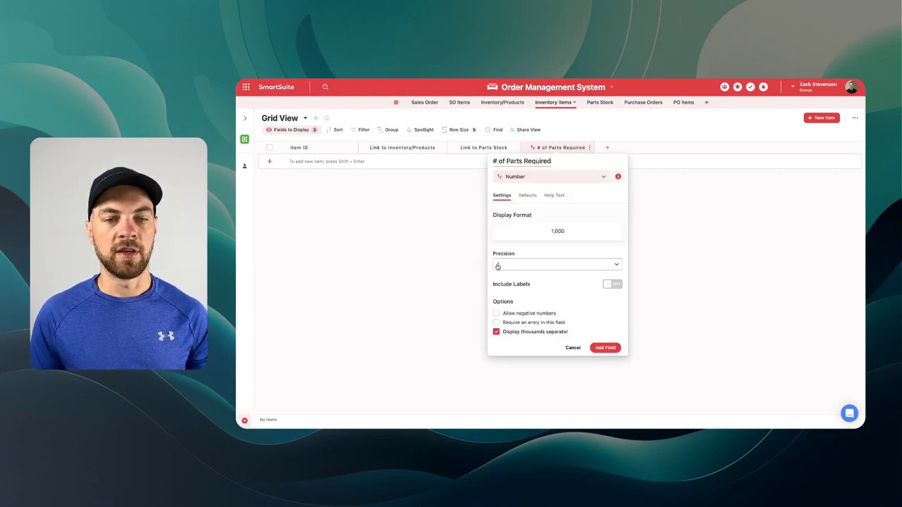
pyautogui.click(602, 348)
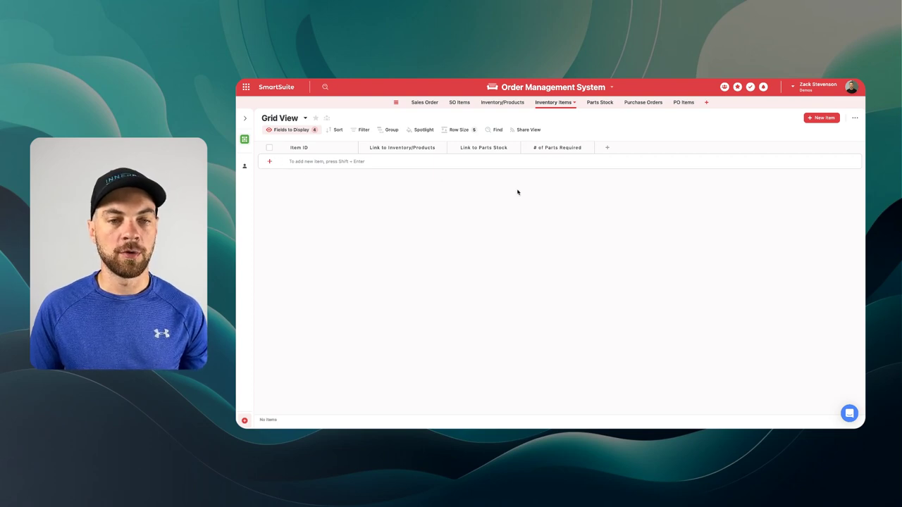
# - Add a Chair Leg part to the Parts Stock table
pyautogui.click(593, 104)
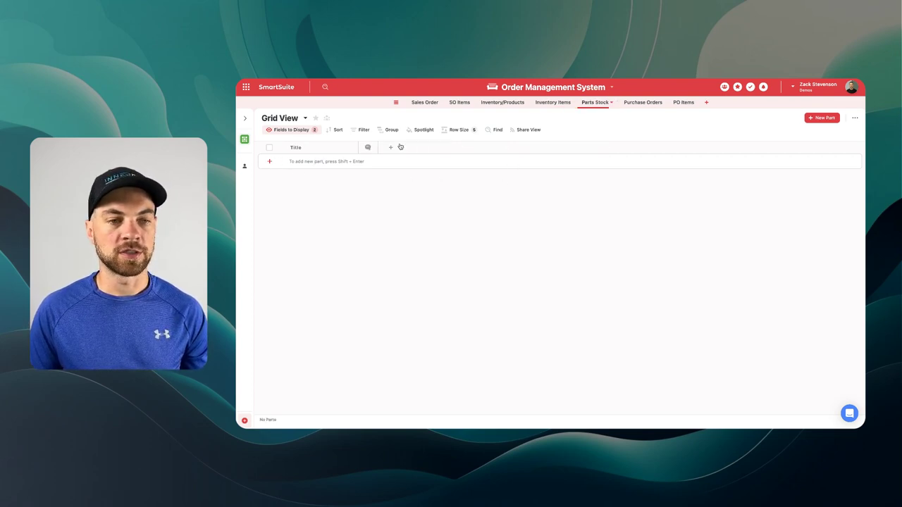
pyautogui.click(306, 165)
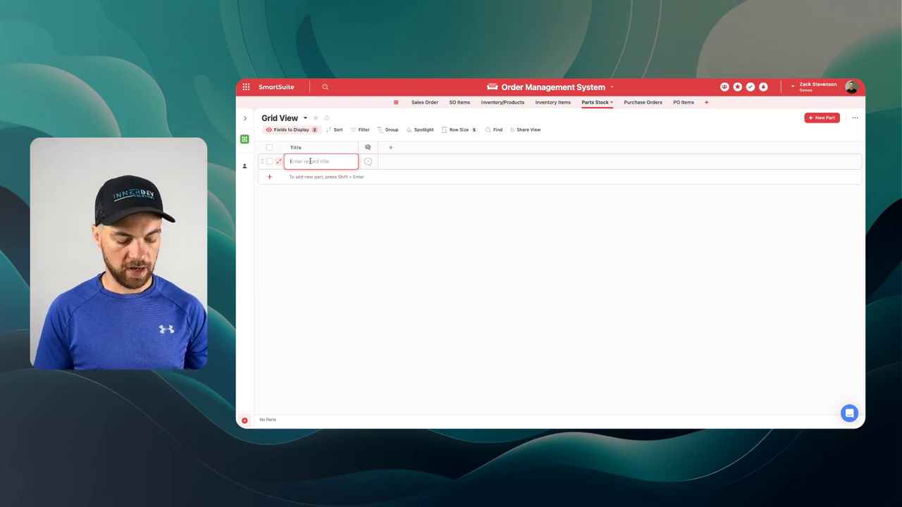
pyautogui.write('Chair')
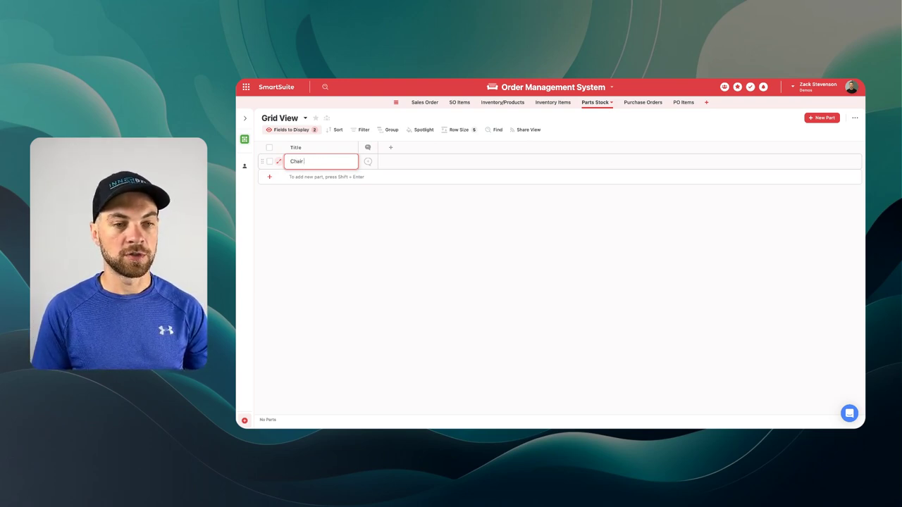
pyautogui.write(' Leg')
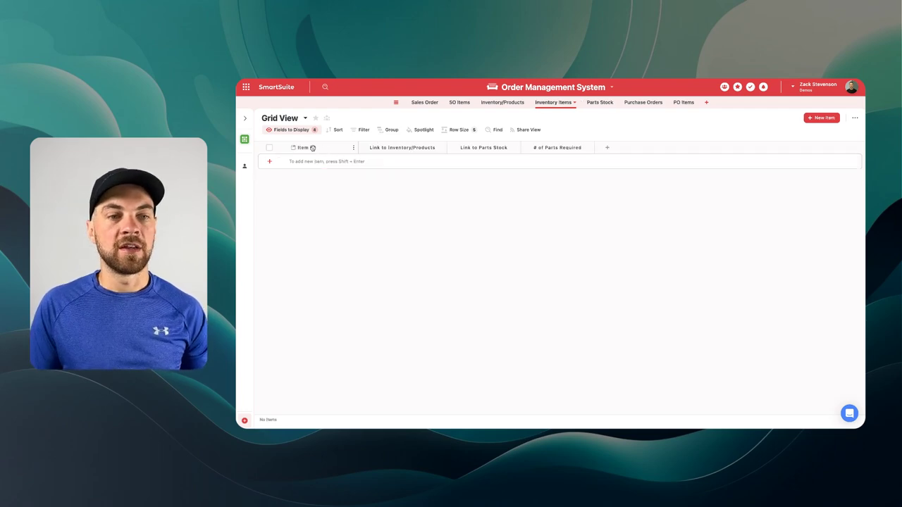
# - Auto-generate Item ID as Link to Parts Stock - Link to Inventory/Products, then add an item row
pyautogui.click(306, 148)
pyautogui.click(353, 230)
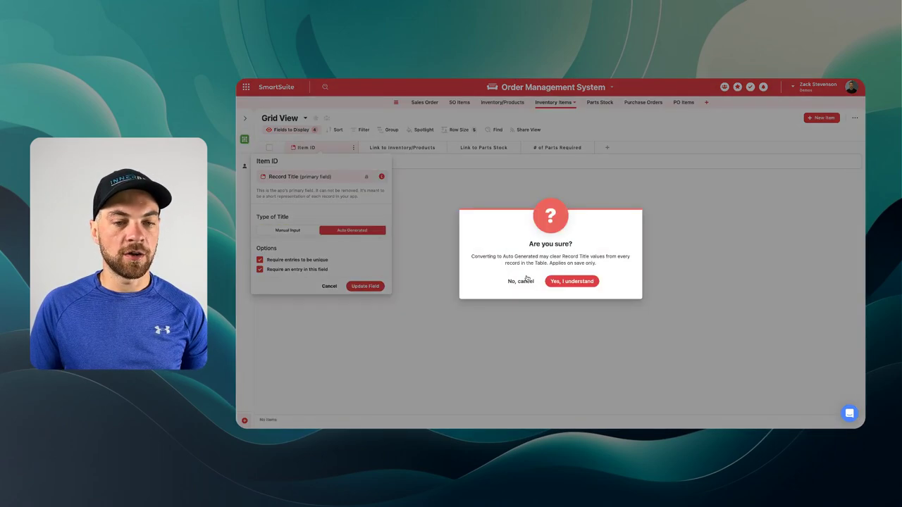
pyautogui.click(566, 282)
pyautogui.click(324, 267)
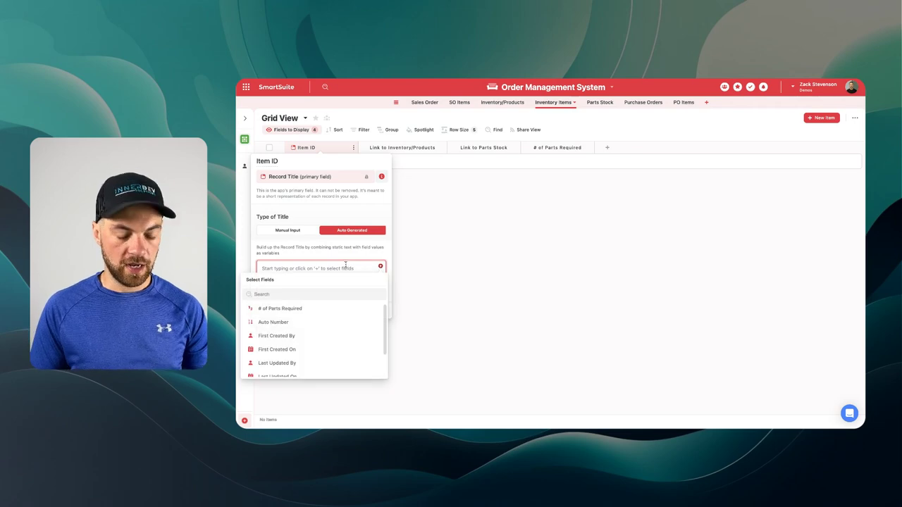
pyautogui.write('part')
pyautogui.click(285, 326)
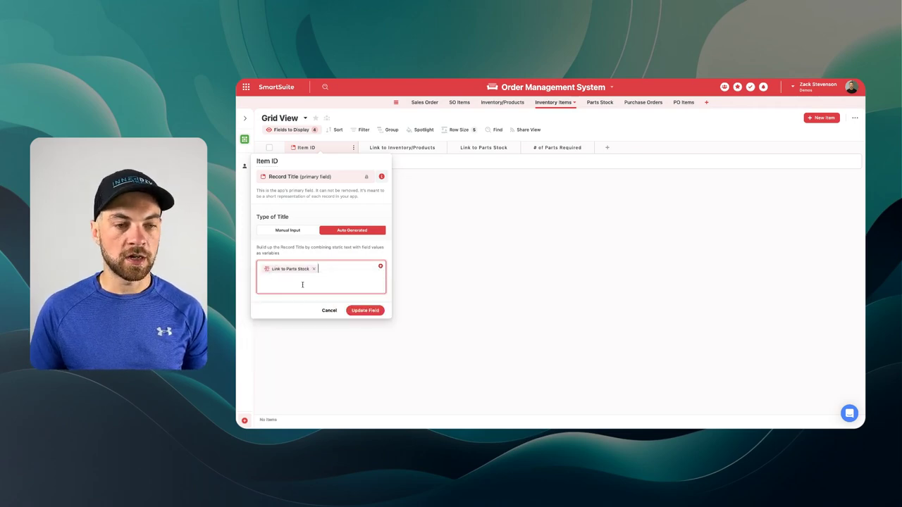
pyautogui.write('-')
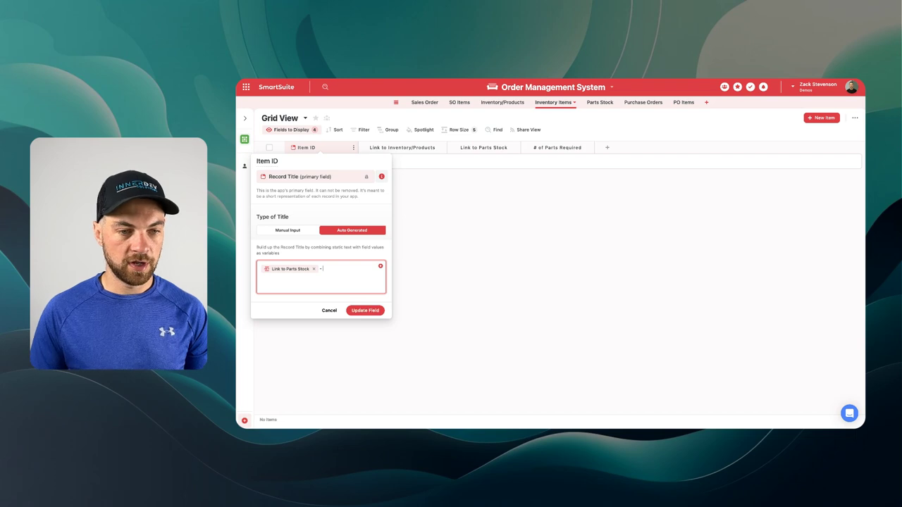
pyautogui.click(384, 268)
pyautogui.click(282, 350)
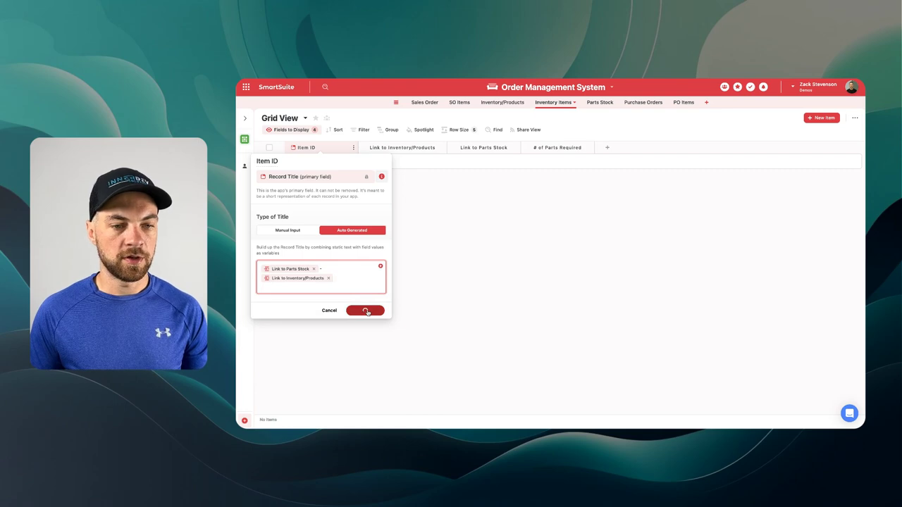
pyautogui.click(363, 311)
pyautogui.click(269, 161)
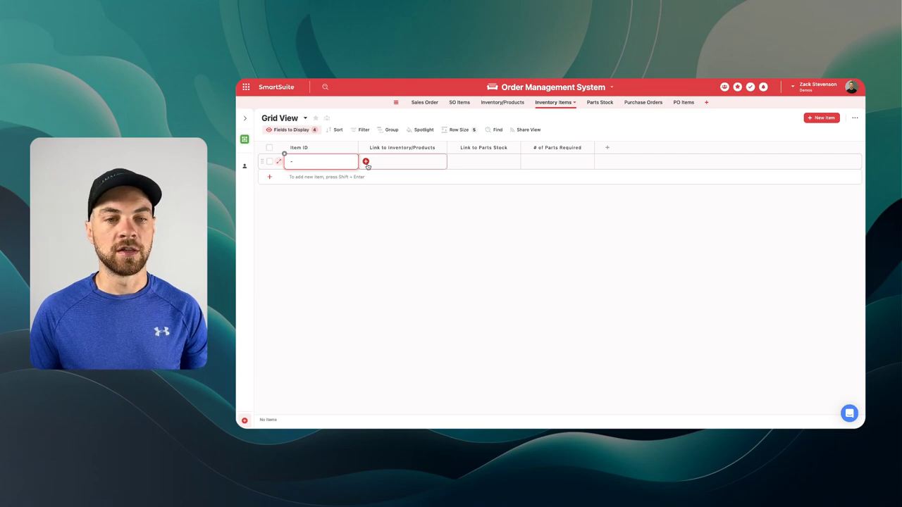
# - Link the new item to Kitchen Chair - #001 and the Chair Leg part
pyautogui.click(366, 162)
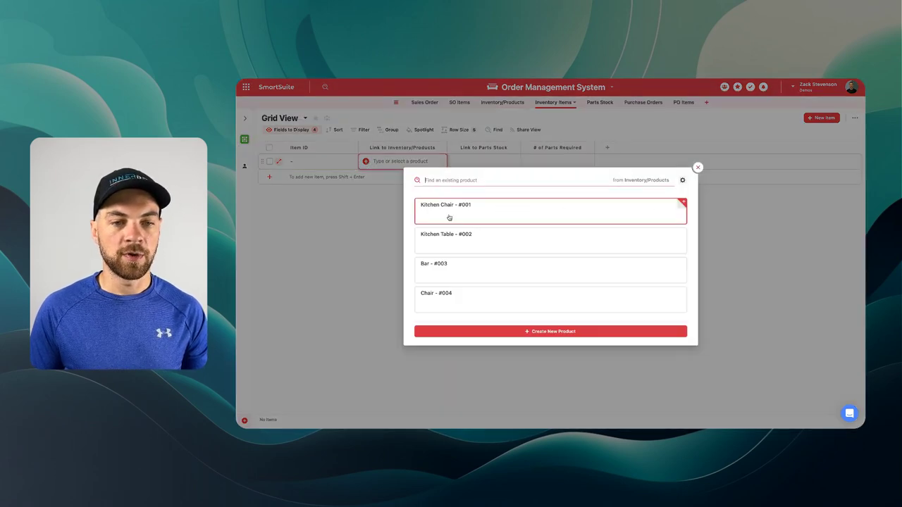
pyautogui.click(448, 218)
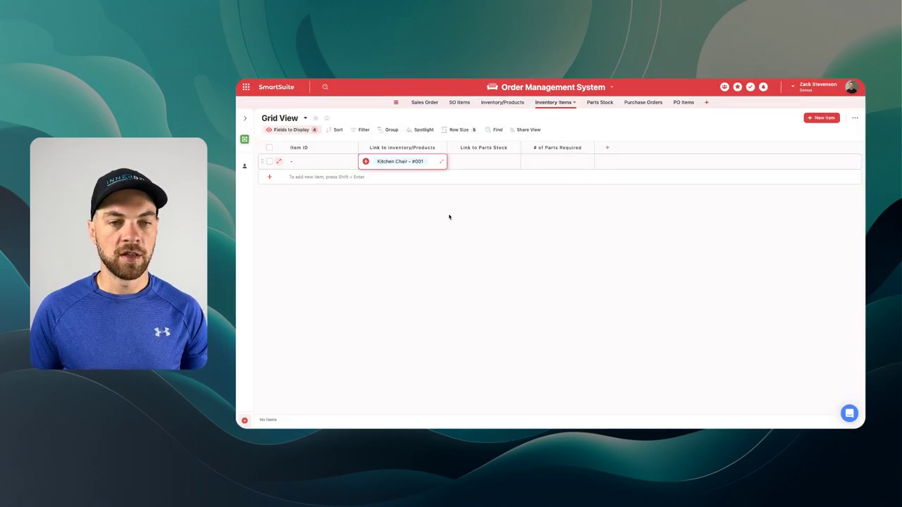
pyautogui.click(454, 161)
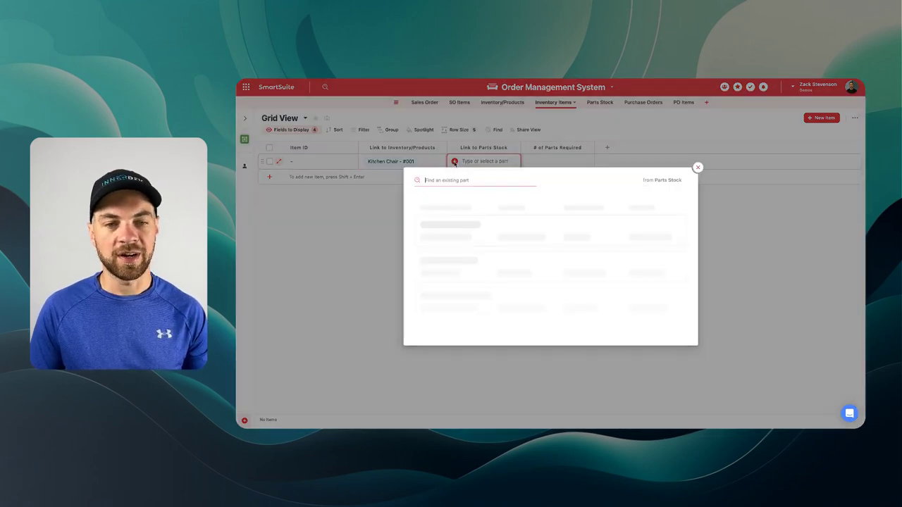
pyautogui.click(456, 213)
pyautogui.click(461, 247)
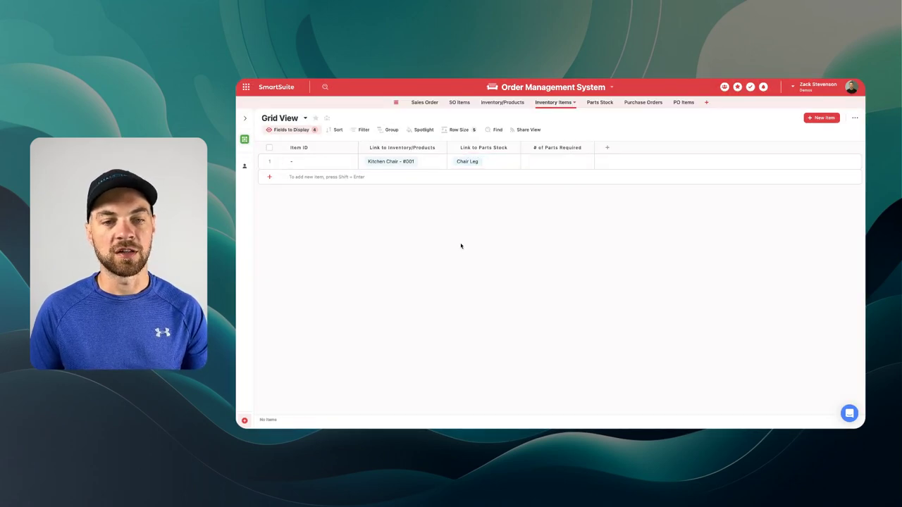
# - Group items by Link to Inventory/Products and set Chair Leg's parts required to 4
pyautogui.click(391, 146)
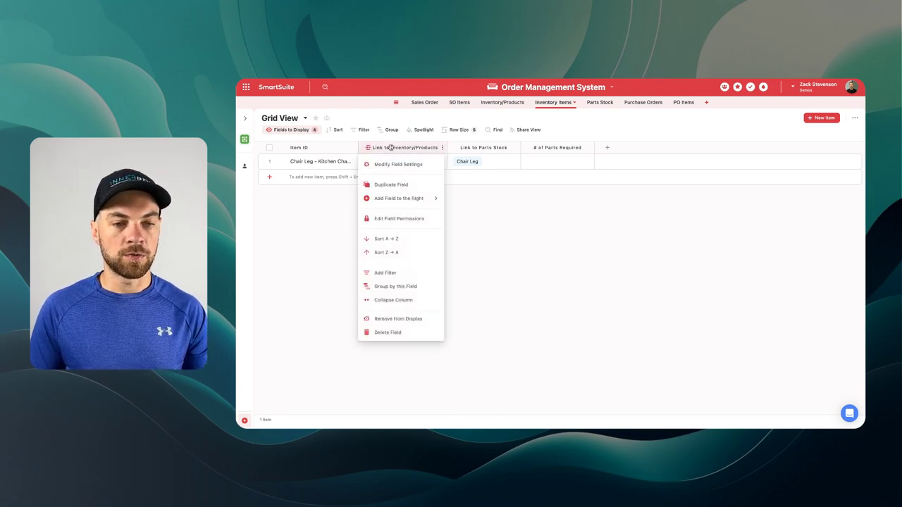
pyautogui.click(393, 287)
pyautogui.click(560, 185)
pyautogui.write('4')
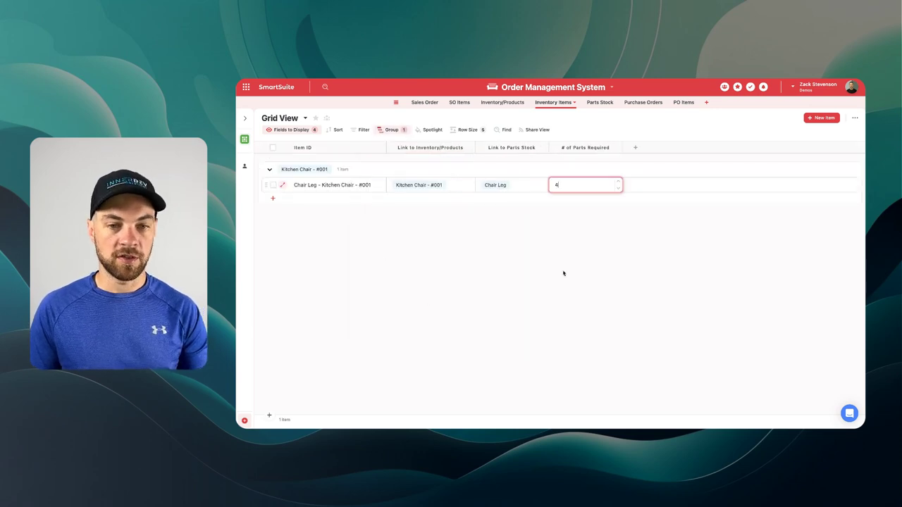
pyautogui.click(581, 282)
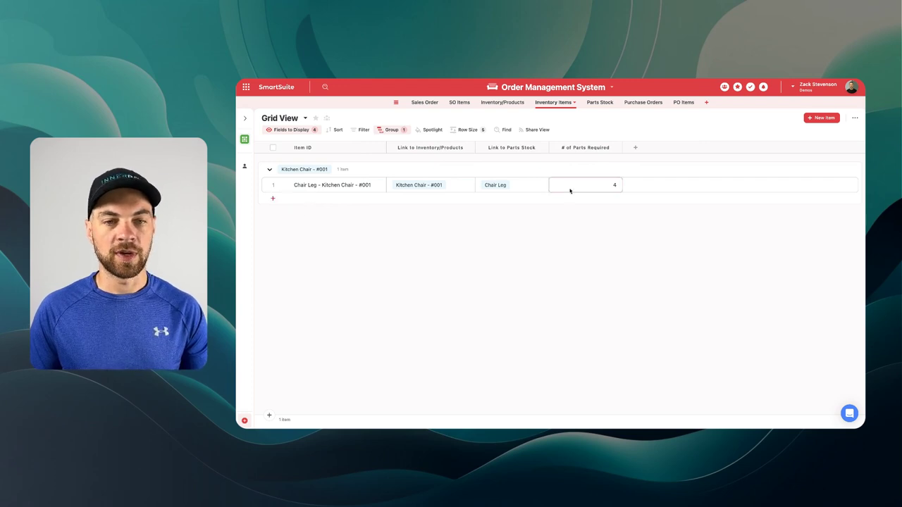
pyautogui.click(596, 104)
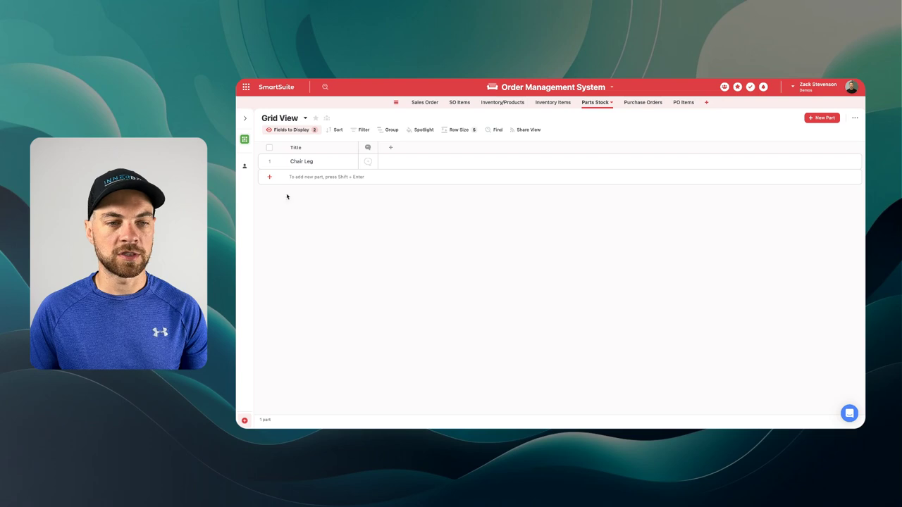
# - Add Chair Seat and Chair Back parts to Parts Stock
pyautogui.click(269, 177)
pyautogui.write('Chair Seat')
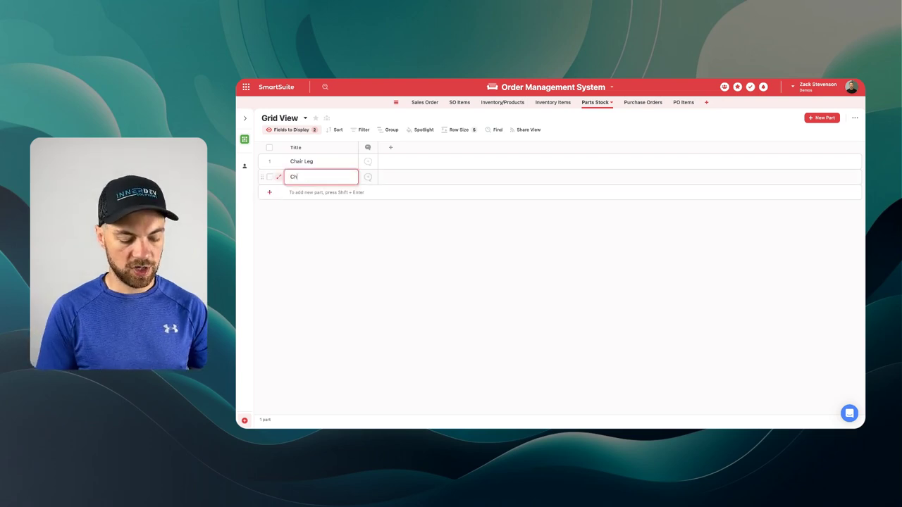
pyautogui.hotkey('shift', 'Return')
pyautogui.write('Chair')
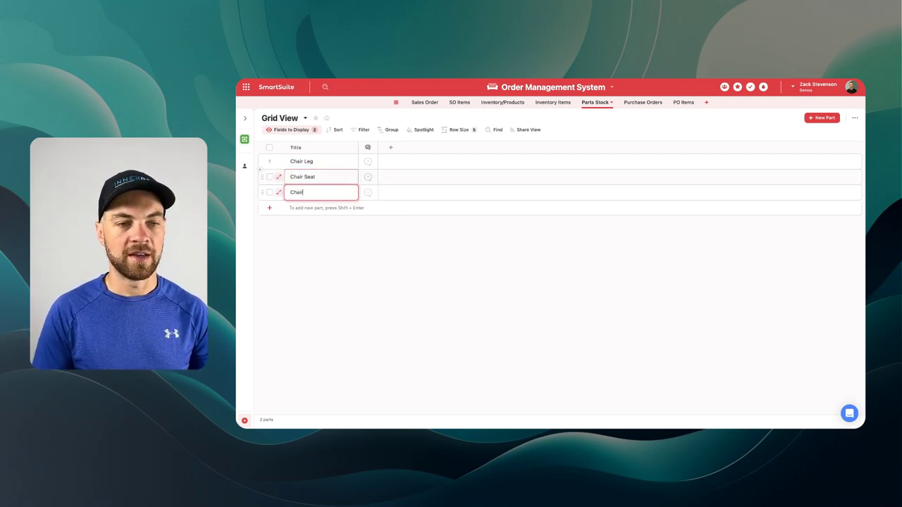
pyautogui.write(' Back')
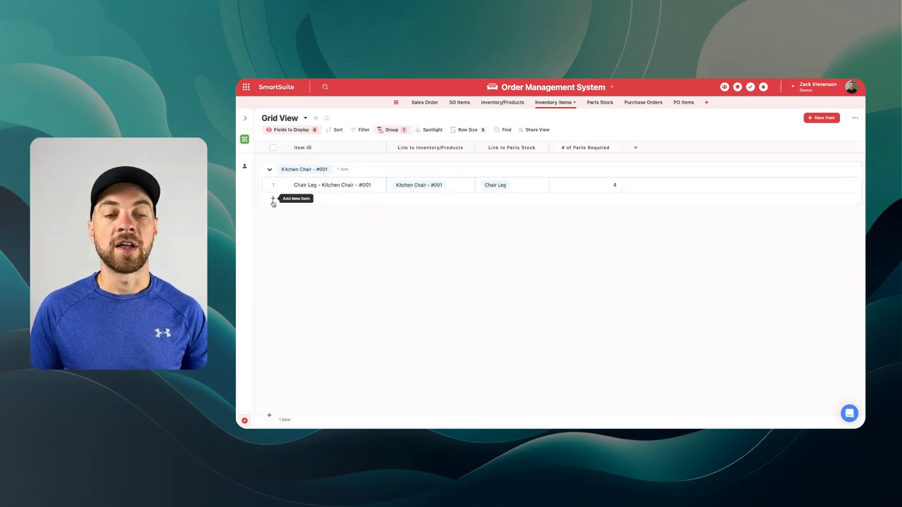
# - Add a Kitchen Chair item linked to Chair Seat requiring 1 part
pyautogui.click(271, 197)
pyautogui.click(484, 200)
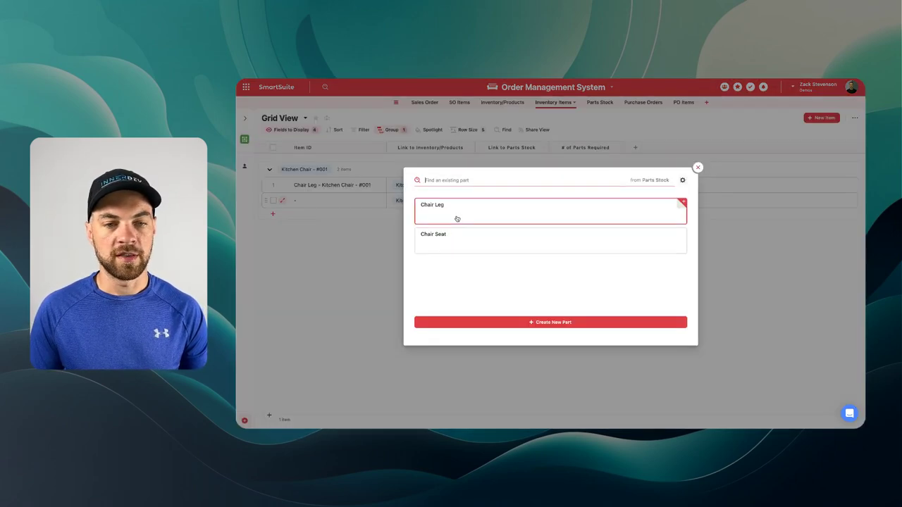
pyautogui.click(465, 242)
pyautogui.press('Tab')
pyautogui.write('1')
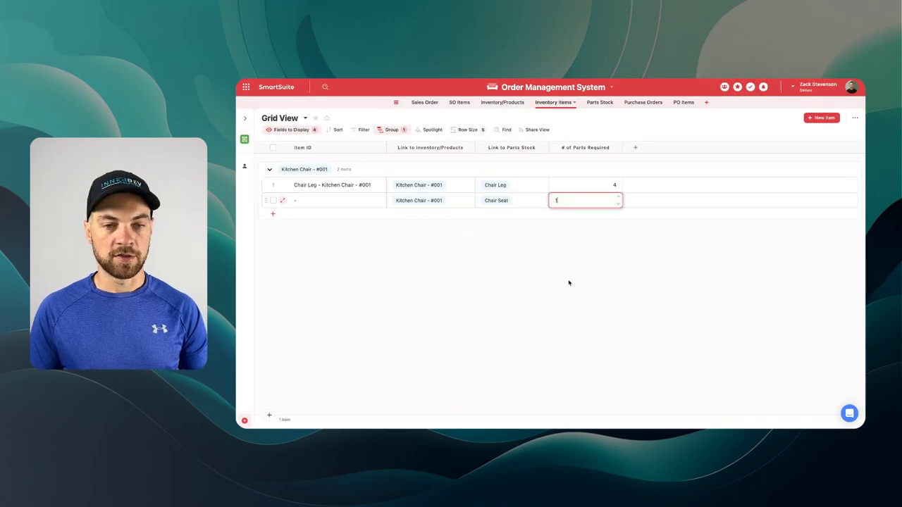
pyautogui.press('Return')
# - Add an item linking Kitchen Chair - #001 to Chair Back requiring 1 part
pyautogui.click(272, 214)
pyautogui.click(469, 217)
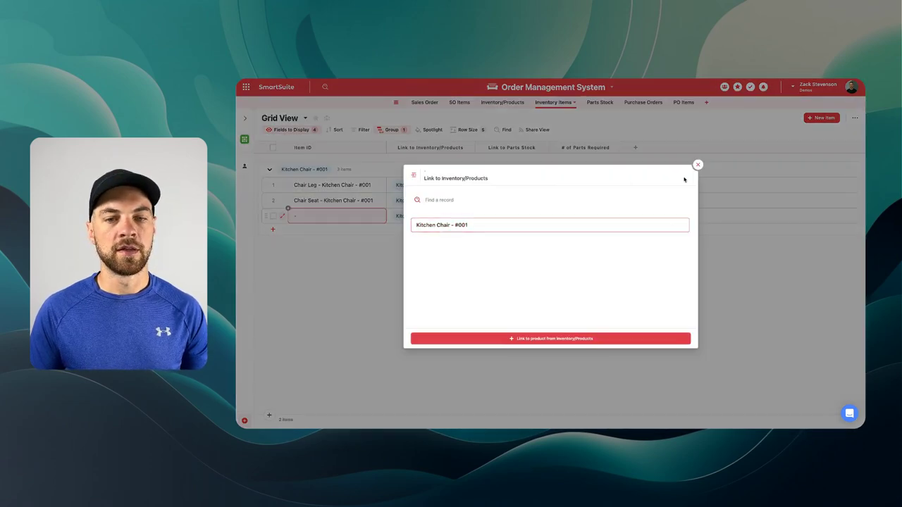
pyautogui.click(479, 222)
pyautogui.click(521, 215)
pyautogui.click(483, 277)
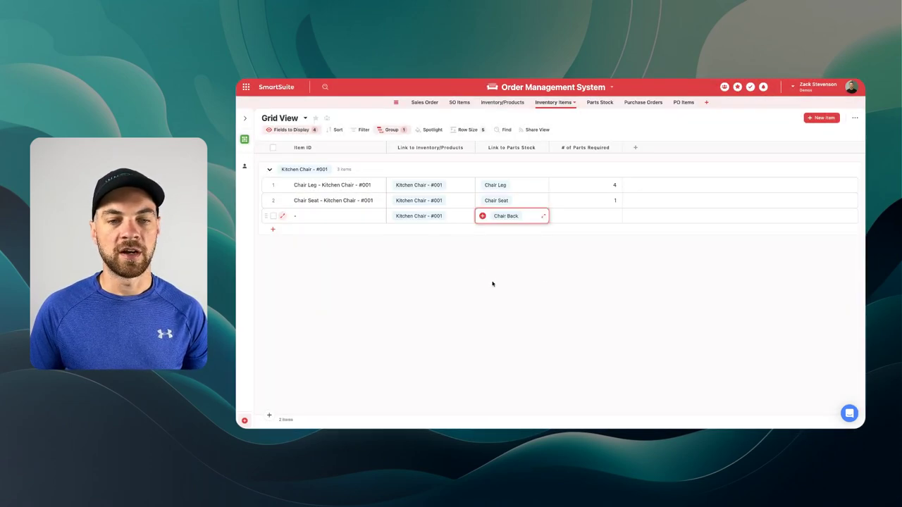
pyautogui.click(586, 220)
pyautogui.write('1')
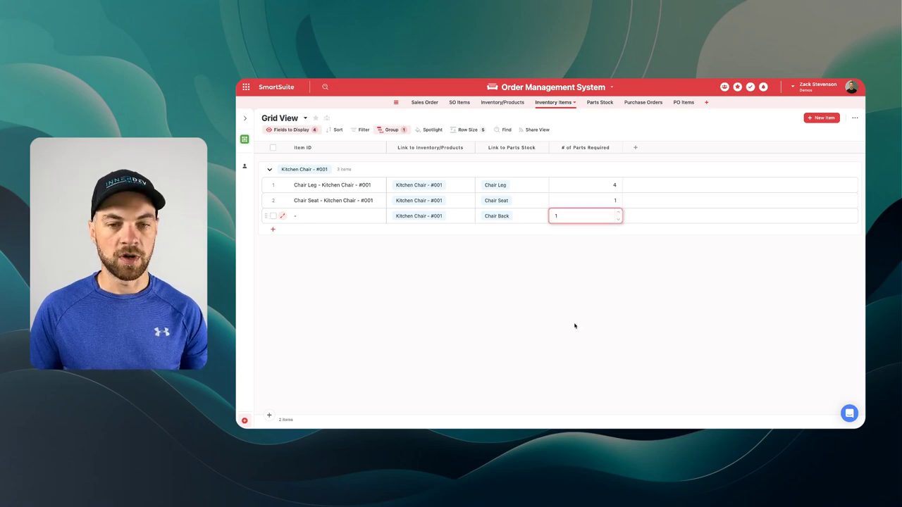
pyautogui.press('Return')
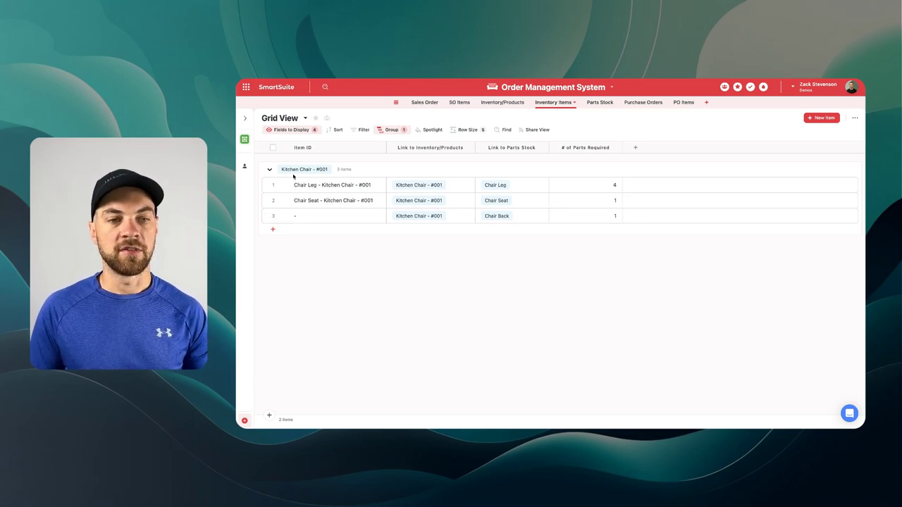
# - Check the cells of the new Kitchen Chair item rows in the grid
pyautogui.click(464, 187)
pyautogui.click(489, 186)
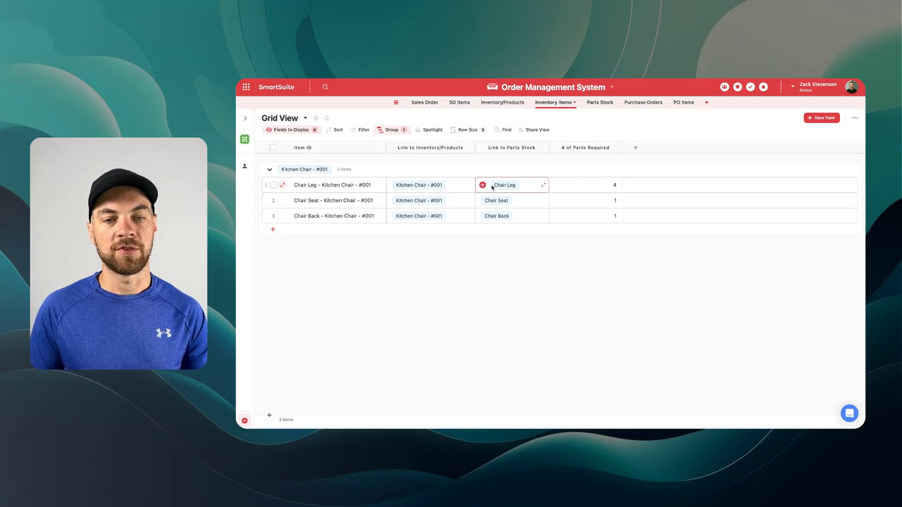
pyautogui.click(582, 186)
pyautogui.click(509, 200)
pyautogui.click(596, 201)
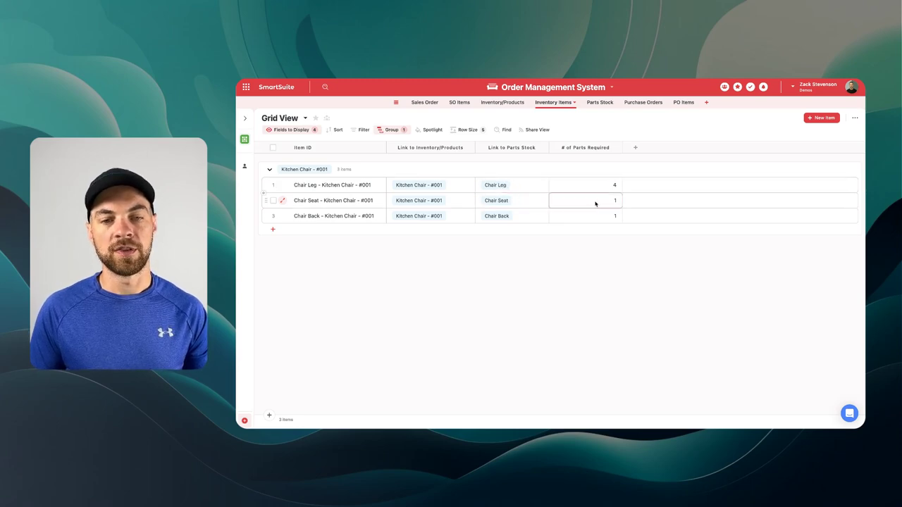
pyautogui.click(543, 215)
pyautogui.click(427, 265)
pyautogui.click(319, 210)
pyautogui.moveTo(319, 210); pyautogui.dragTo(320, 213)
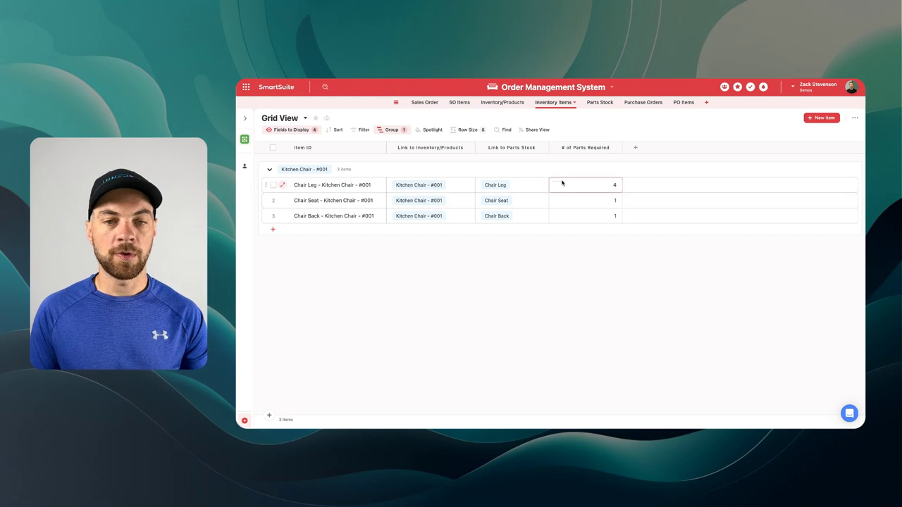
pyautogui.click(496, 103)
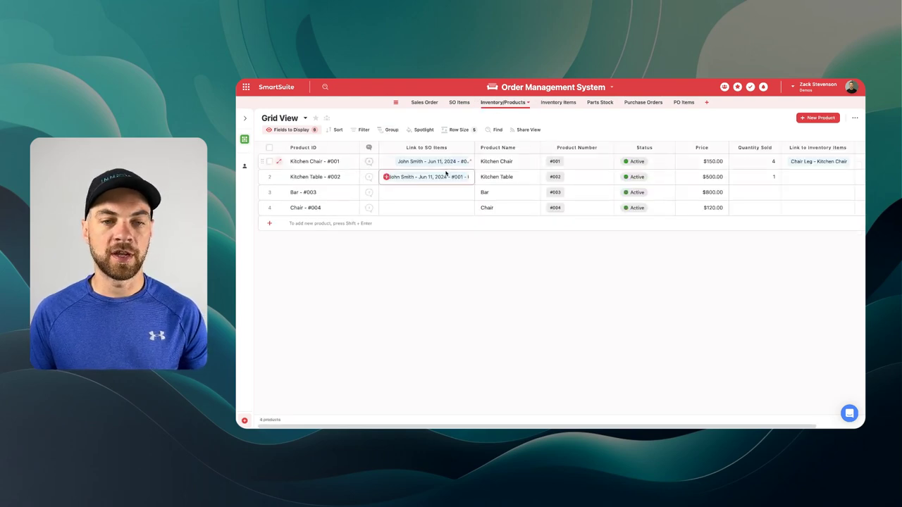
# - Check Kitchen Chair's Quantity Sold value in Inventory/Products
pyautogui.hscroll(2, 480, 246)
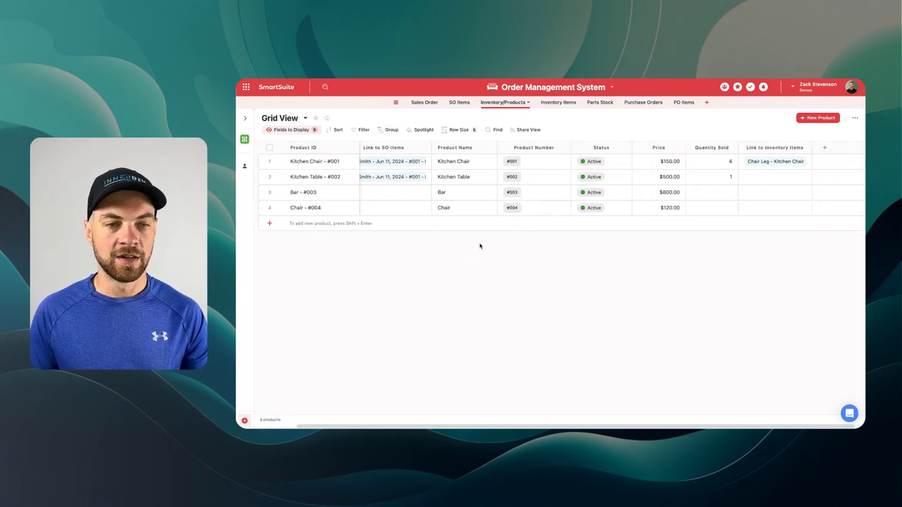
pyautogui.click(747, 162)
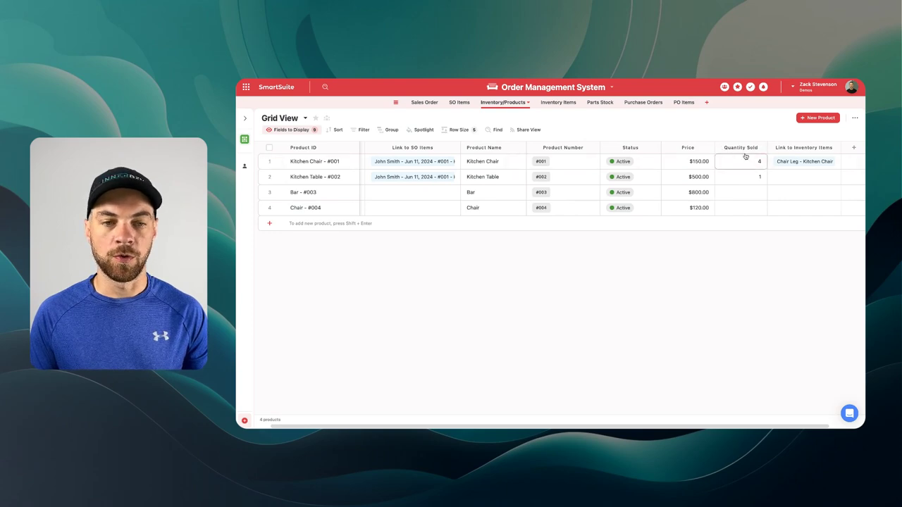
pyautogui.click(310, 161)
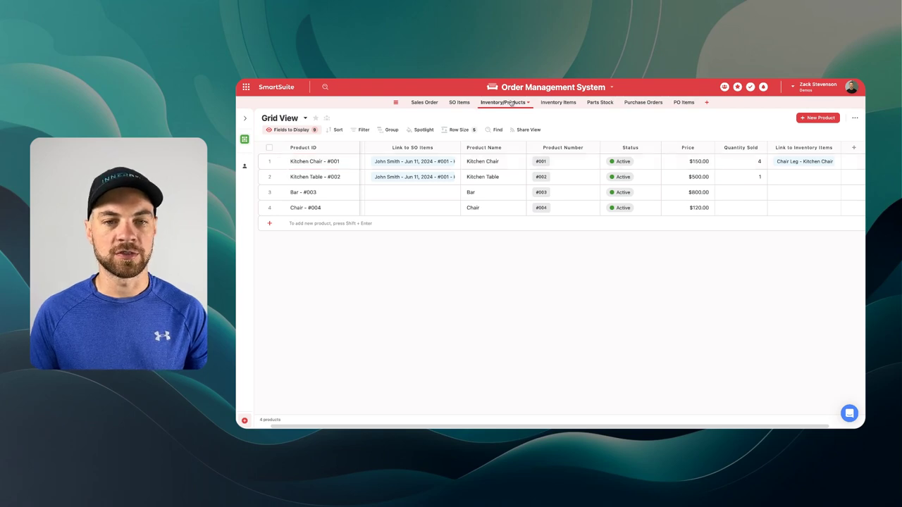
# - Add a new Formula field to the Inventory Items table
pyautogui.click(554, 102)
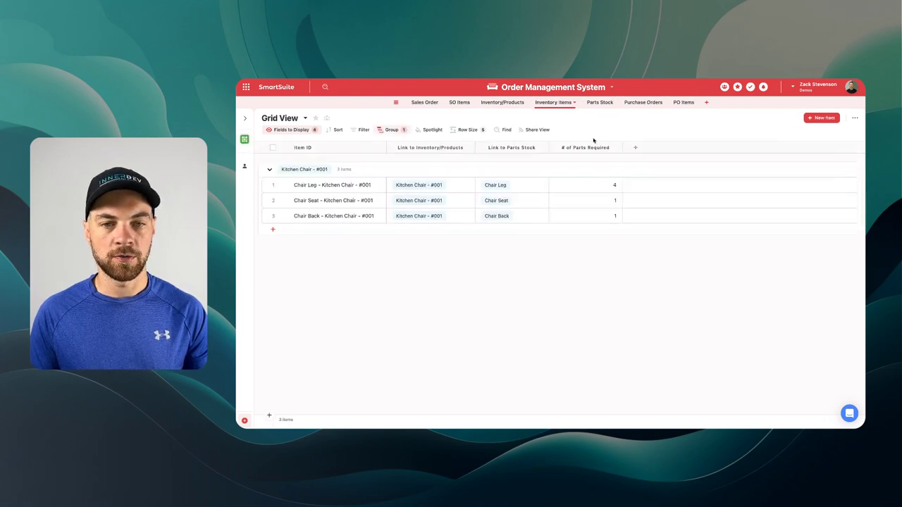
pyautogui.click(635, 148)
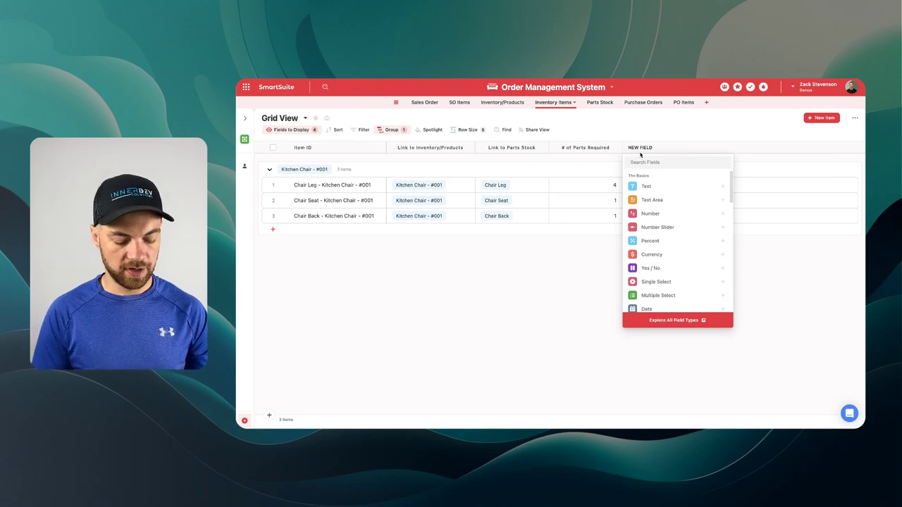
pyautogui.write('form')
pyautogui.click(665, 204)
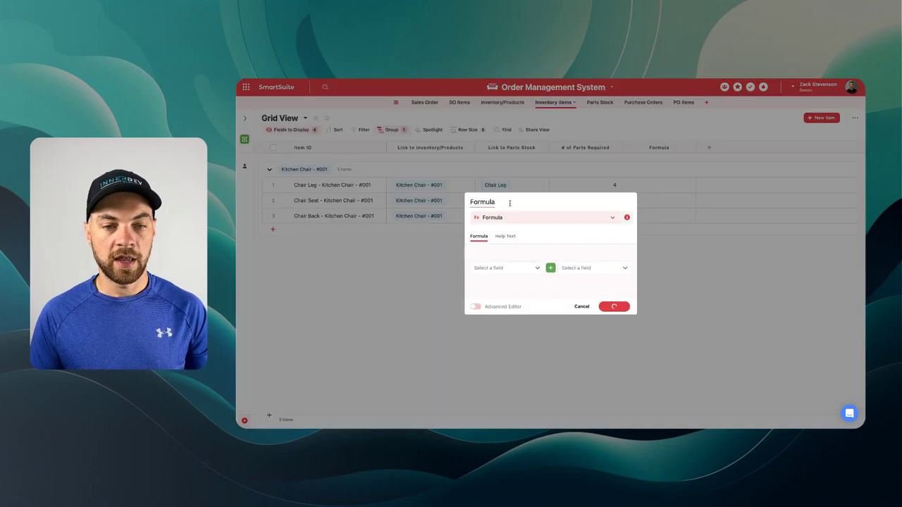
# - Name the formula field Parts Qty Used and enter SUM([Link to Inventory/Products].[Quantity Sold])
pyautogui.click(476, 307)
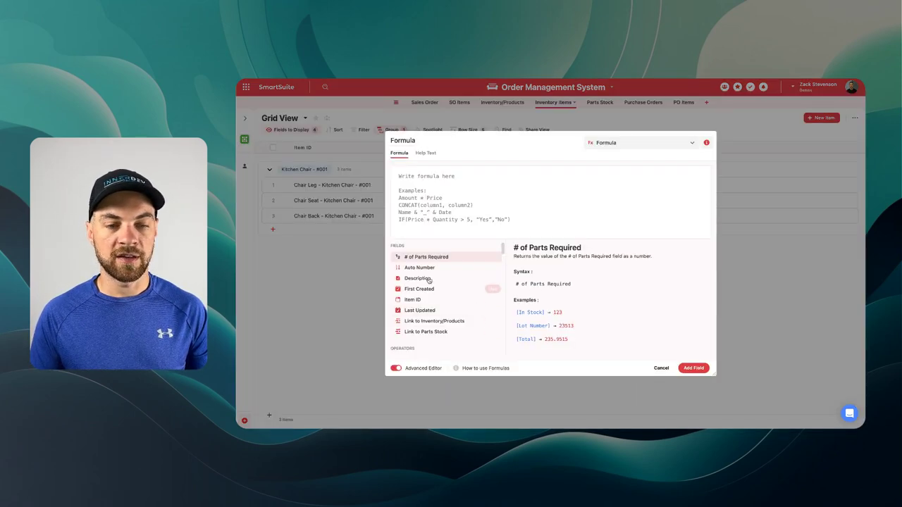
pyautogui.click(409, 140)
pyautogui.write('Parts Q')
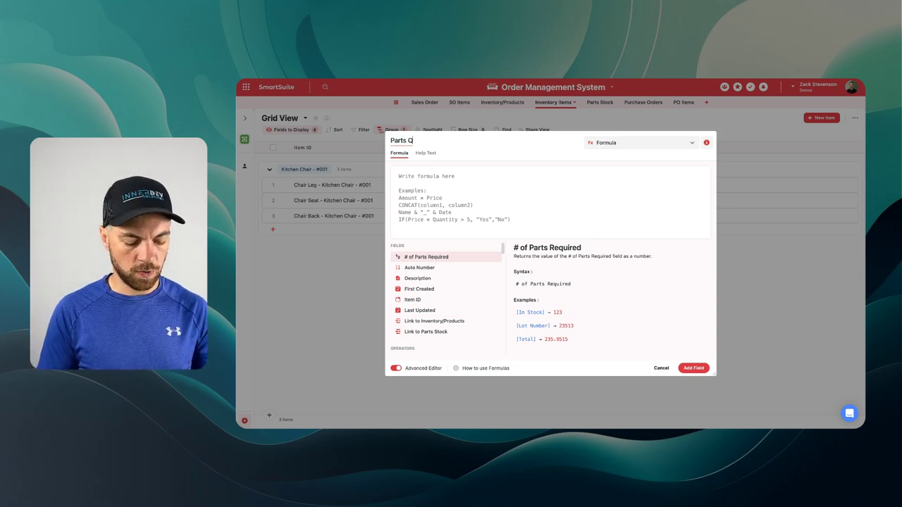
pyautogui.write('ty Used')
pyautogui.click(490, 174)
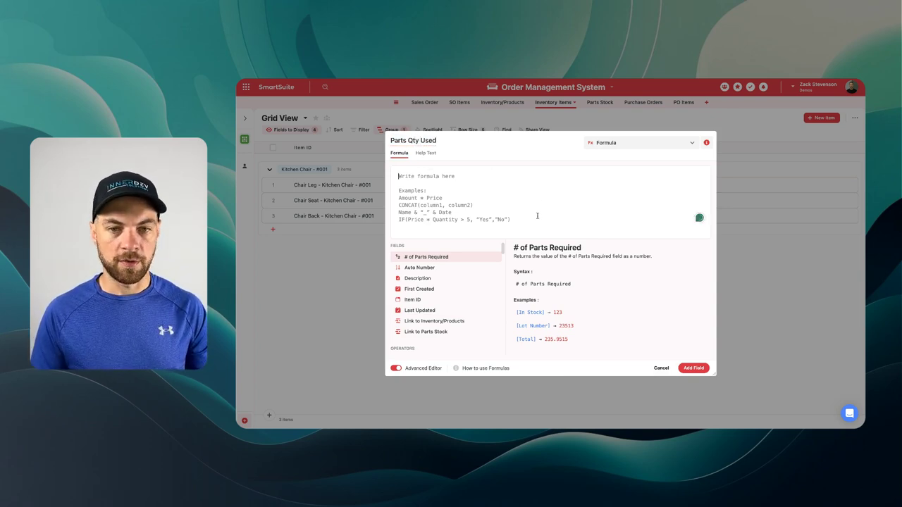
pyautogui.write('sum')
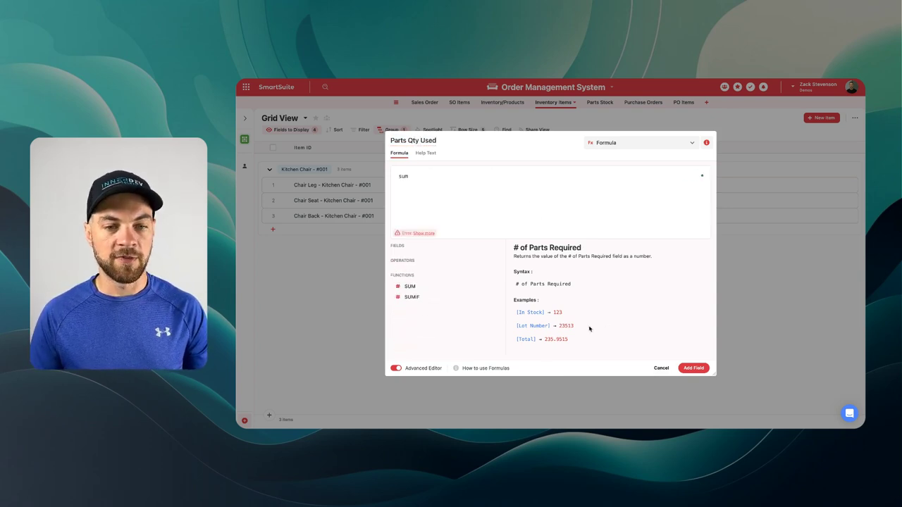
pyautogui.press('Return')
pyautogui.write('in')
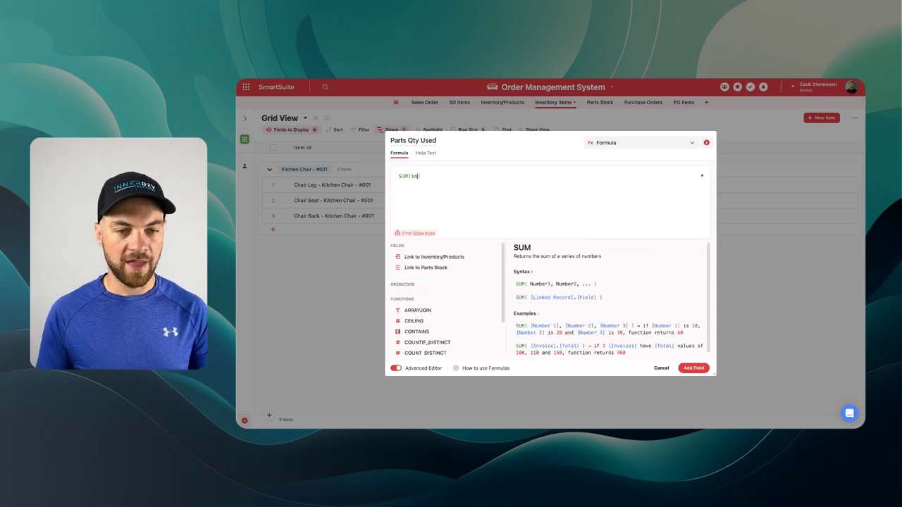
pyautogui.press('Return')
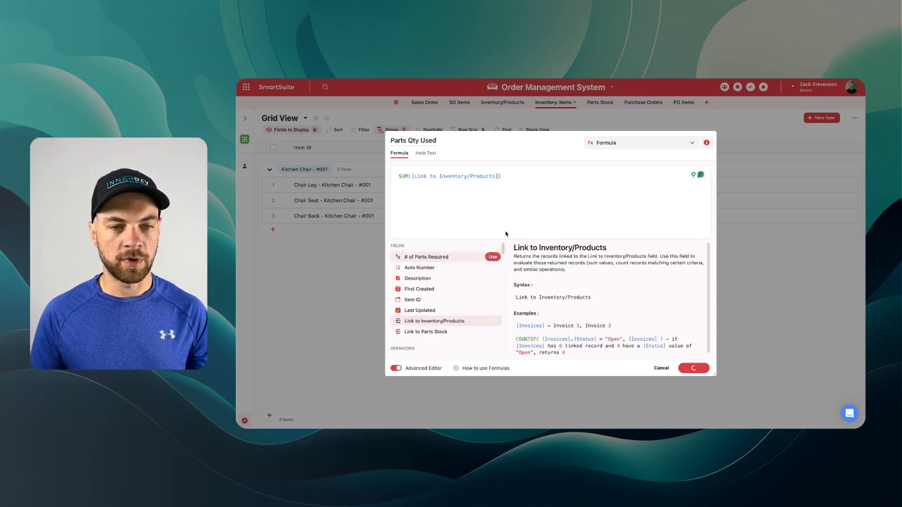
pyautogui.write('.')
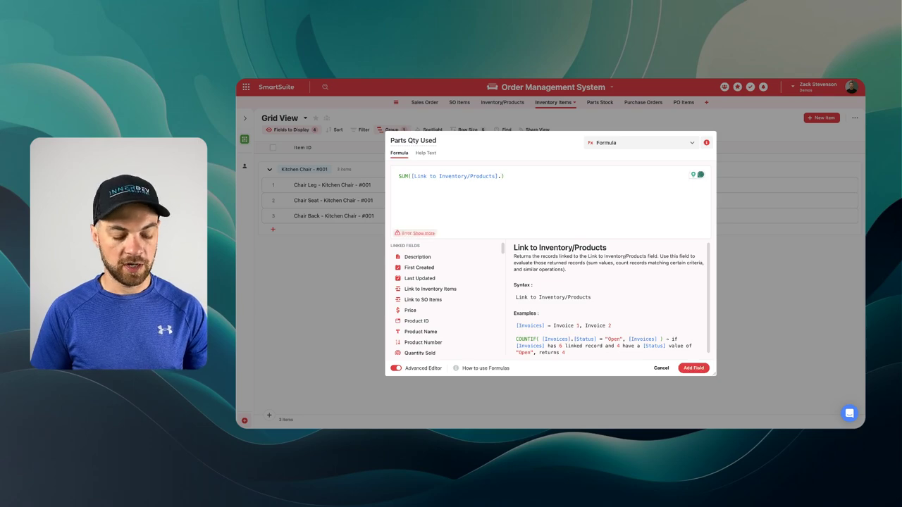
pyautogui.write('so')
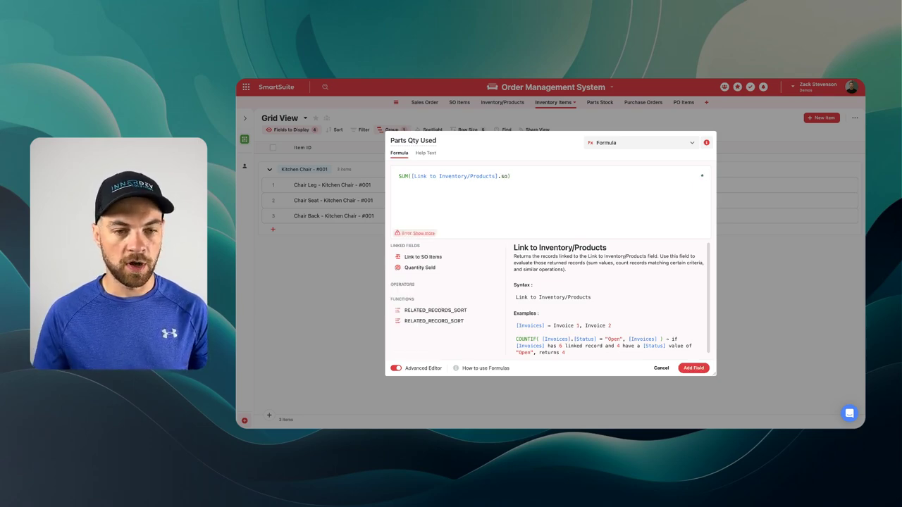
pyautogui.click(486, 269)
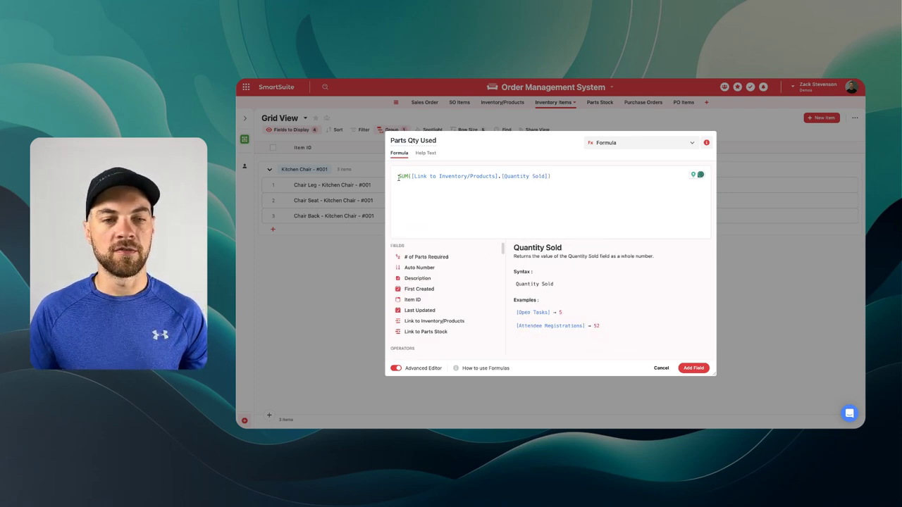
# - Multiply the sum by # of Parts Required and save the formula field
pyautogui.moveTo(399, 176); pyautogui.dragTo(553, 176)
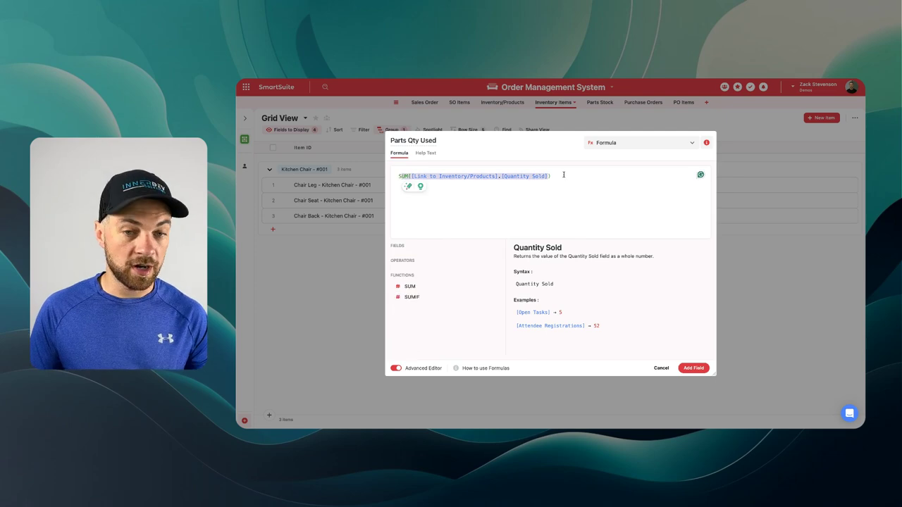
pyautogui.click(556, 177)
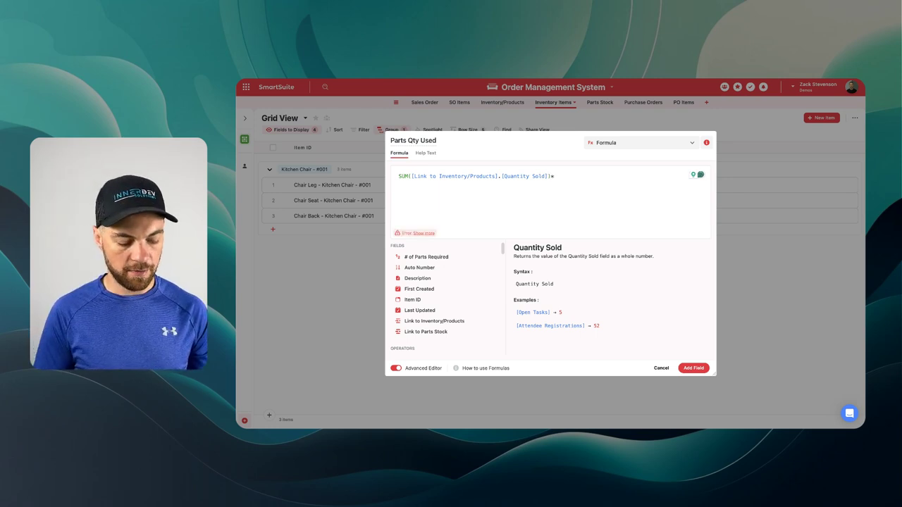
pyautogui.write('[#')
pyautogui.press('Return')
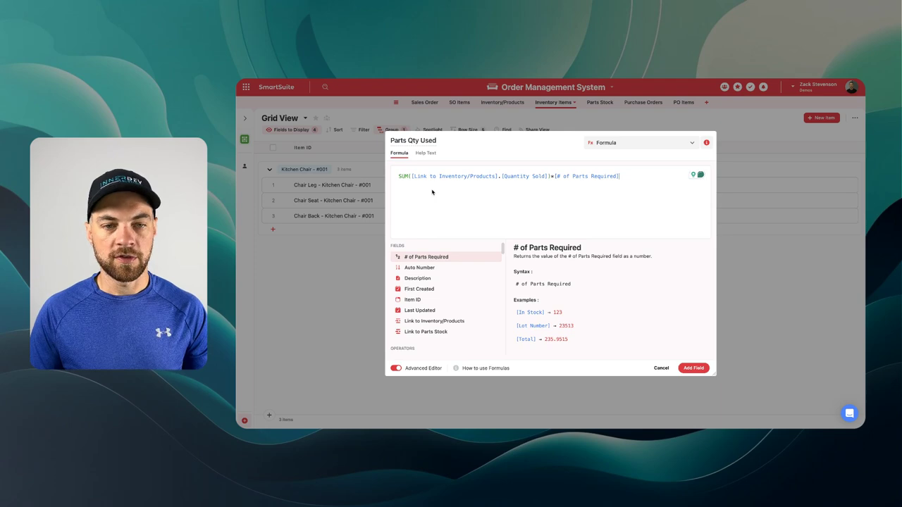
pyautogui.moveTo(401, 176); pyautogui.dragTo(573, 177)
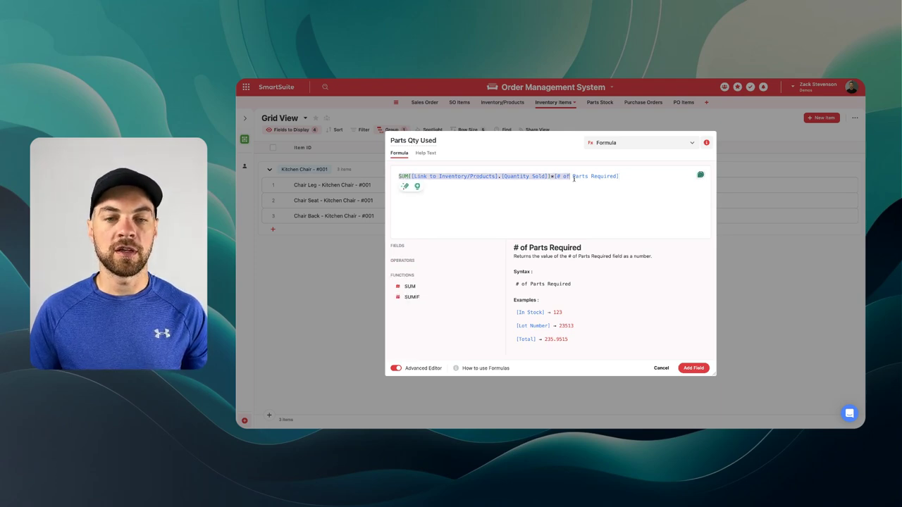
pyautogui.click(618, 178)
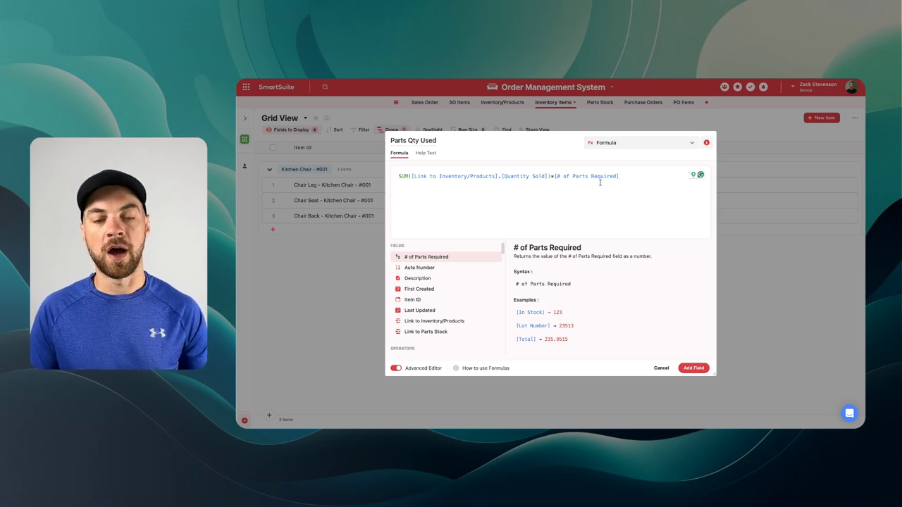
pyautogui.click(693, 368)
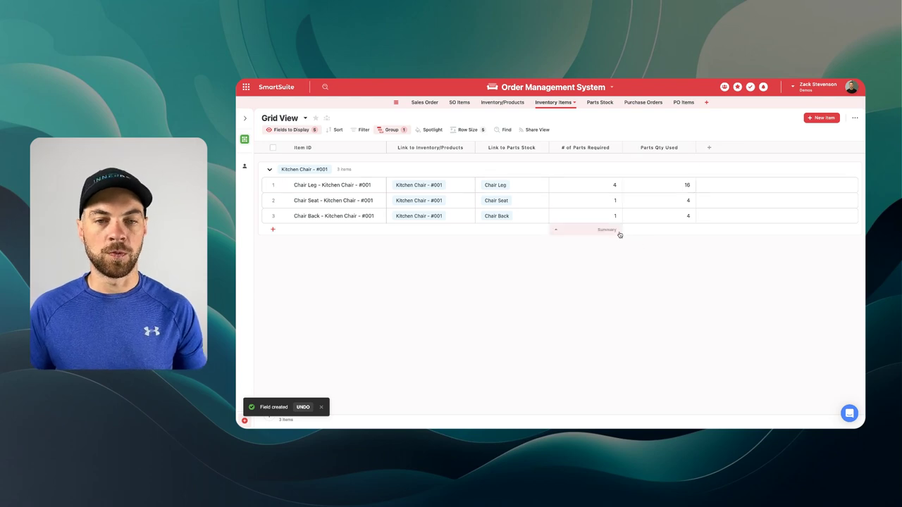
pyautogui.click(506, 103)
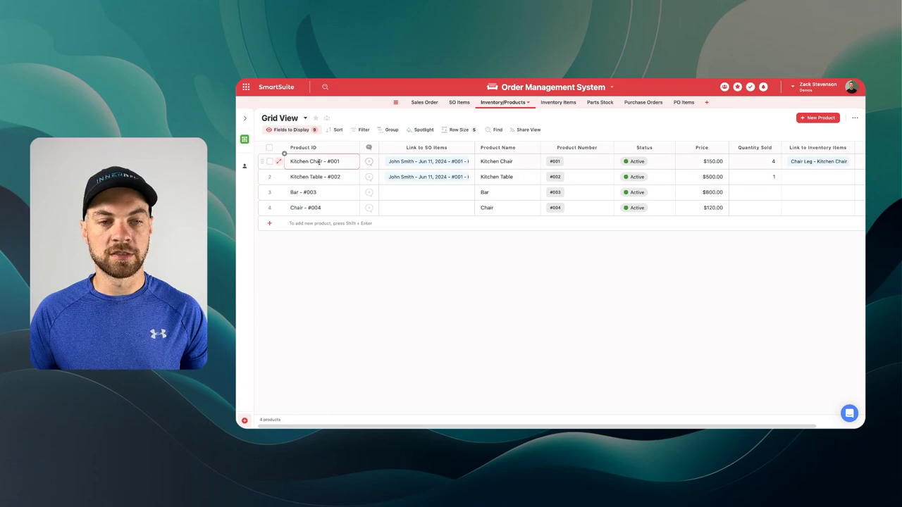
# - Rename the primary Title field to Parts Name
pyautogui.click(558, 103)
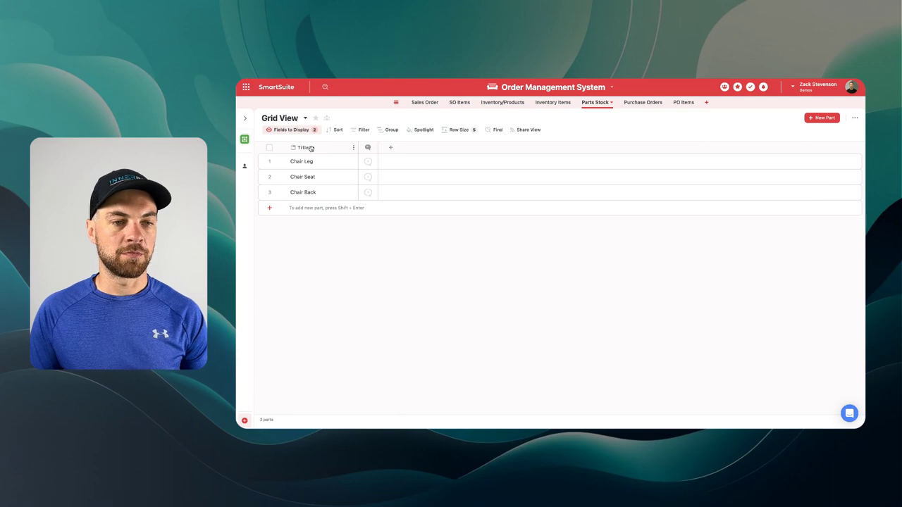
pyautogui.click(305, 148)
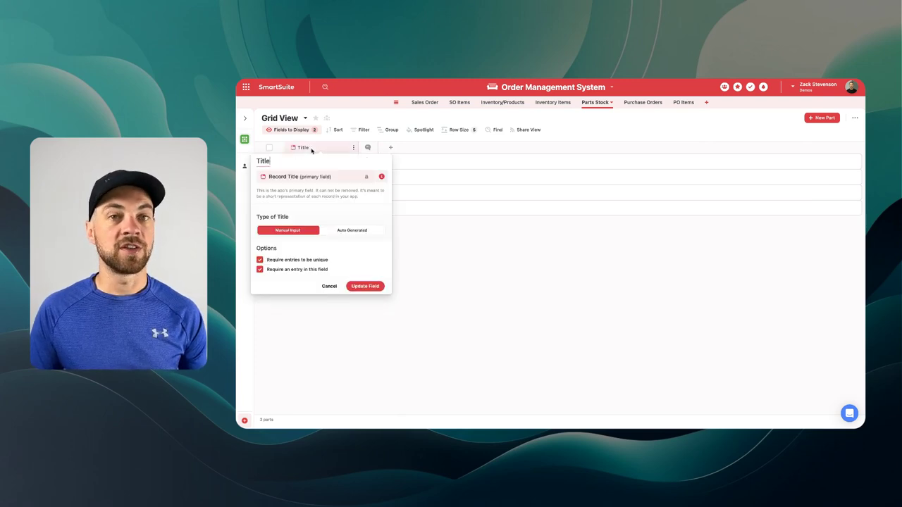
pyautogui.hotkey('ctrl', 'a')
pyautogui.write('Parts Nam')
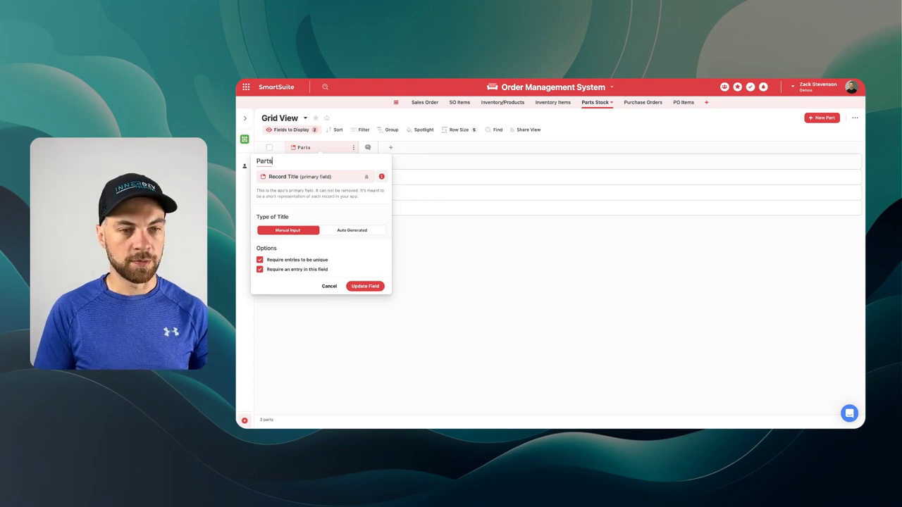
pyautogui.click(353, 330)
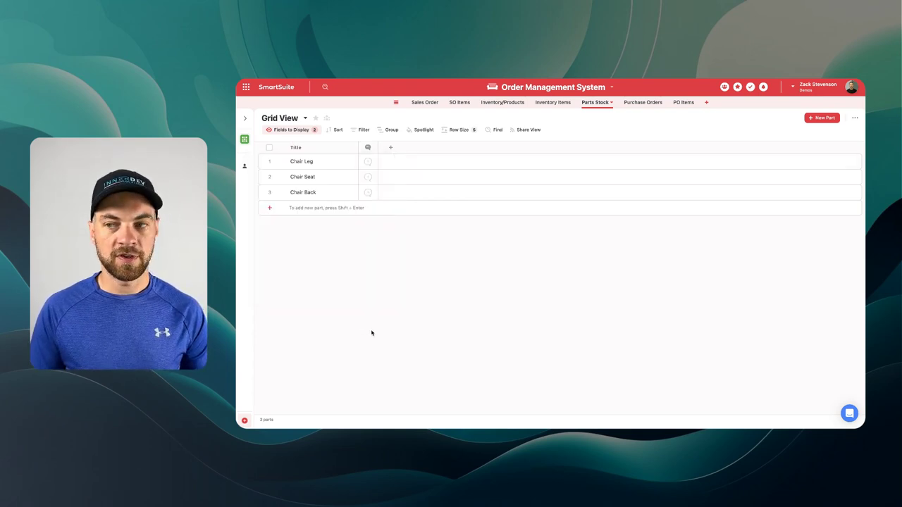
# - Remove the comments column from the Parts Stock view
pyautogui.click(367, 147)
pyautogui.click(378, 318)
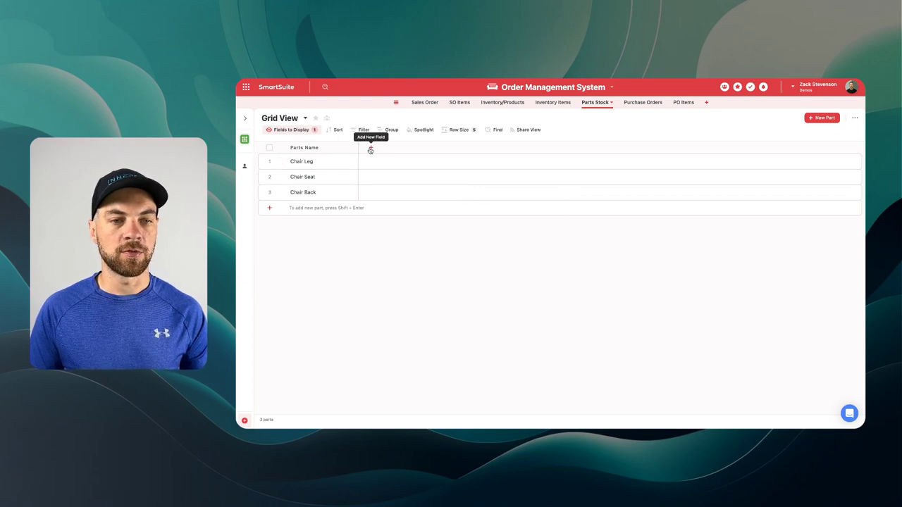
pyautogui.click(309, 131)
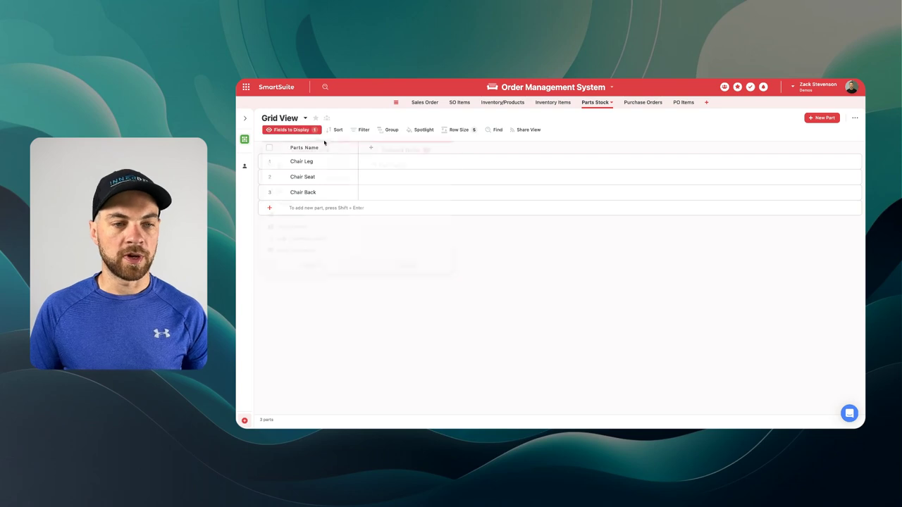
# - Show Link to Inventory Items and add a Linked Record field to PO Items
pyautogui.click(303, 236)
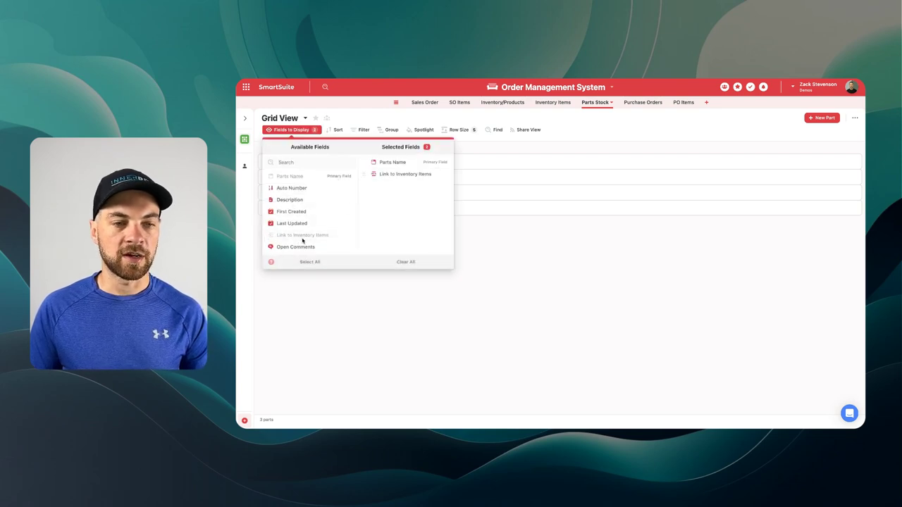
pyautogui.click(499, 311)
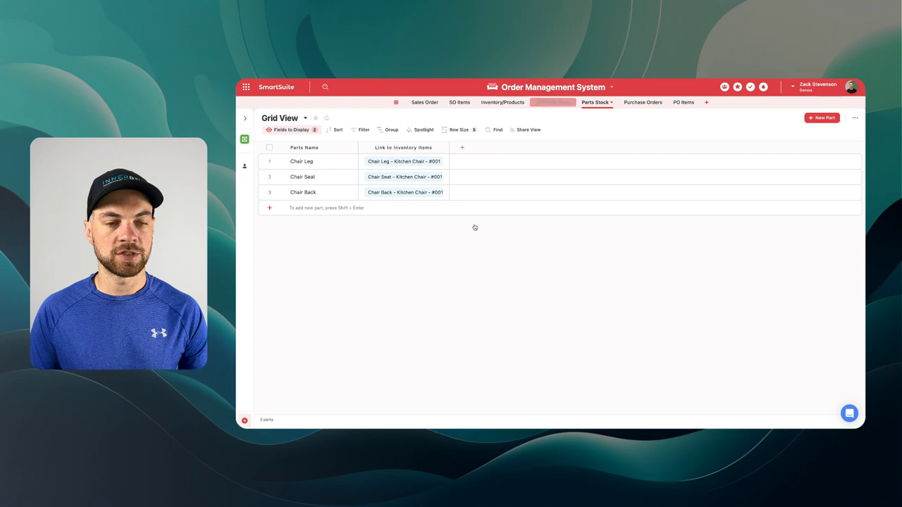
pyautogui.click(461, 148)
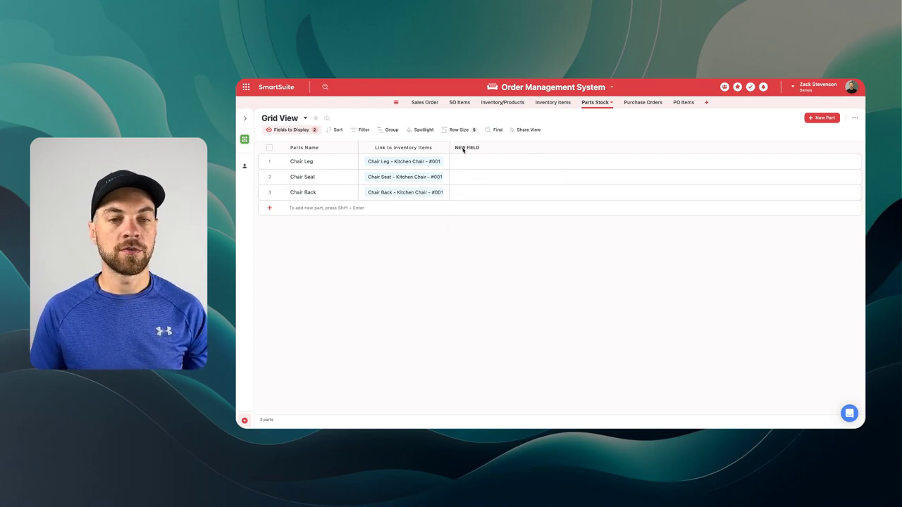
pyautogui.write('link')
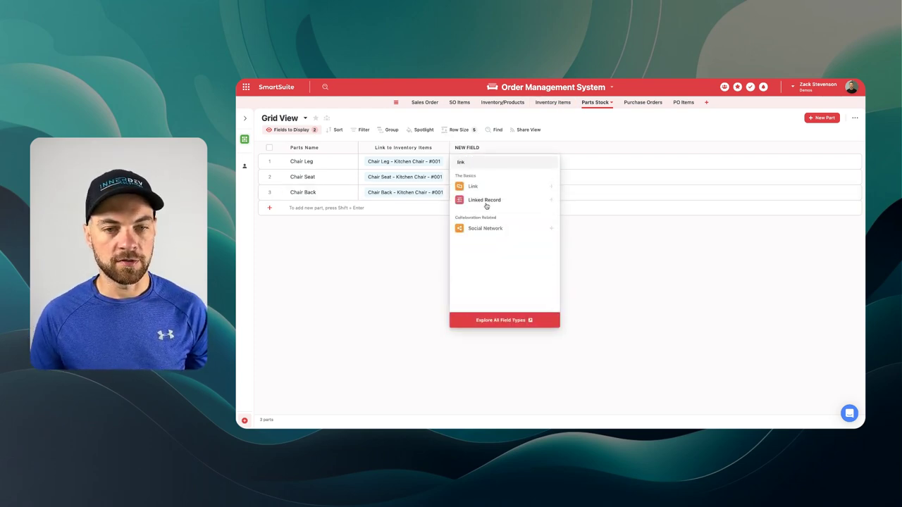
pyautogui.click(486, 203)
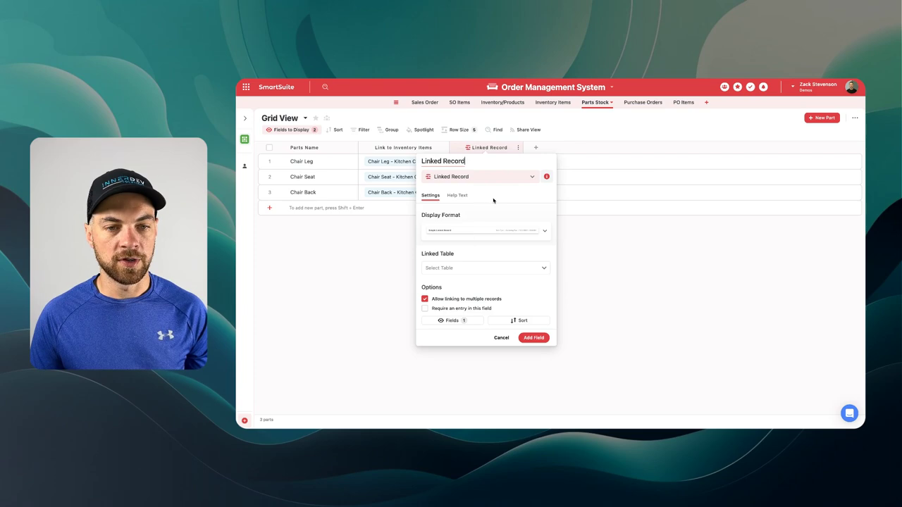
pyautogui.click(454, 267)
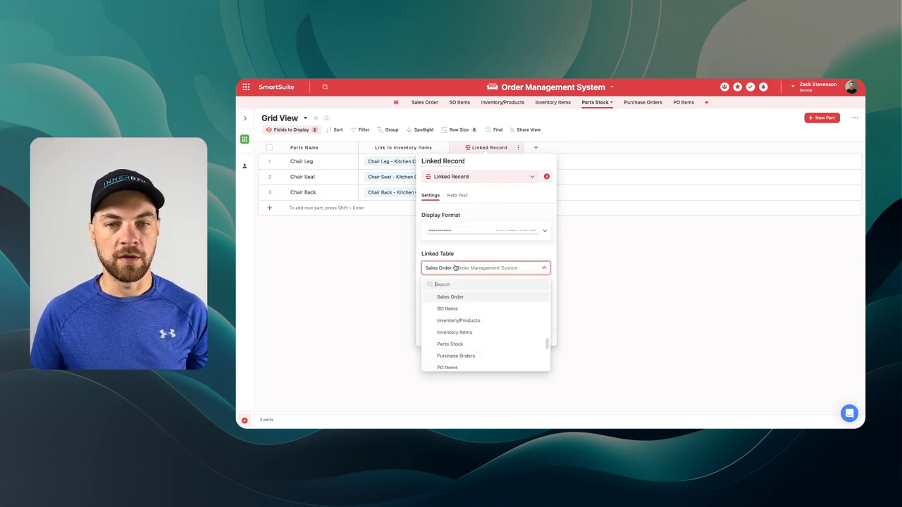
pyautogui.scroll(-2, 467, 322)
pyautogui.click(446, 367)
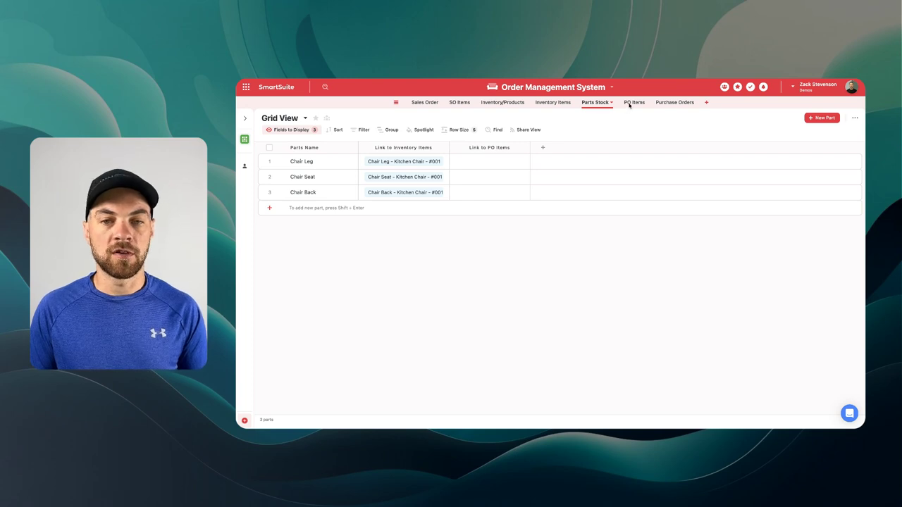
pyautogui.click(630, 103)
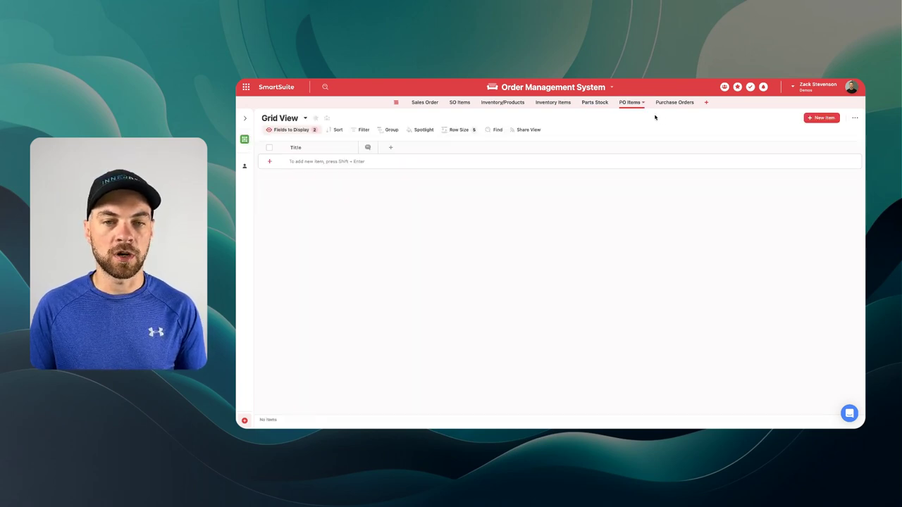
# - Show Link to Parts Stock in the PO Items grid and hide the comments column
pyautogui.click(293, 131)
pyautogui.click(309, 235)
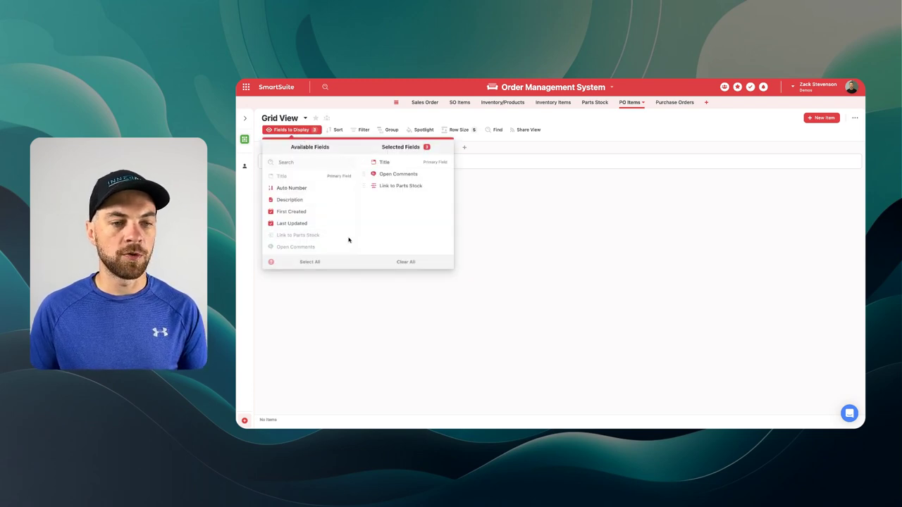
pyautogui.click(541, 203)
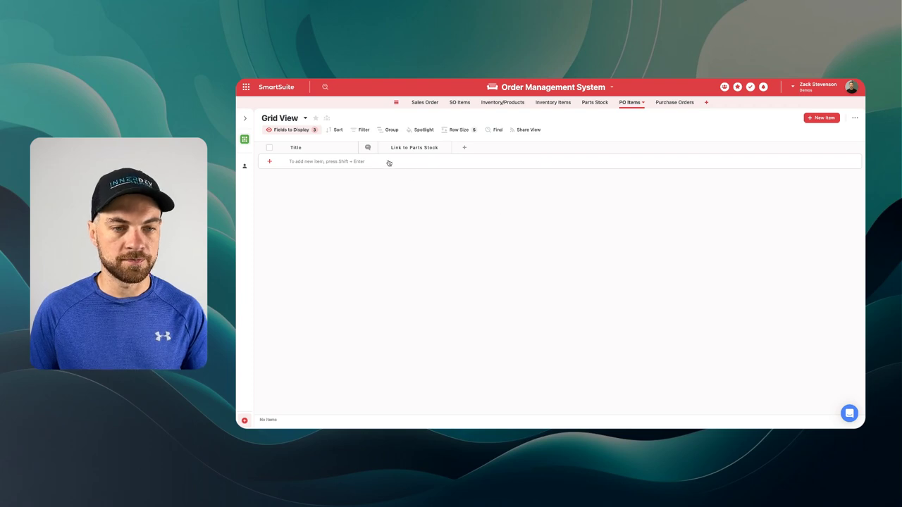
pyautogui.click(371, 147)
pyautogui.click(392, 318)
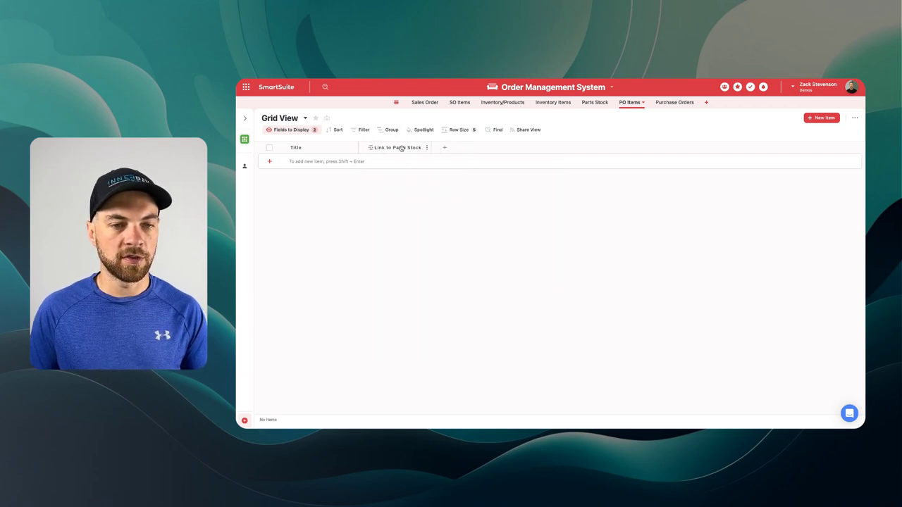
# - Rename Title to PO Item ID, auto-built from Link to Parts Stock and First Created On
pyautogui.click(301, 148)
pyautogui.click(338, 231)
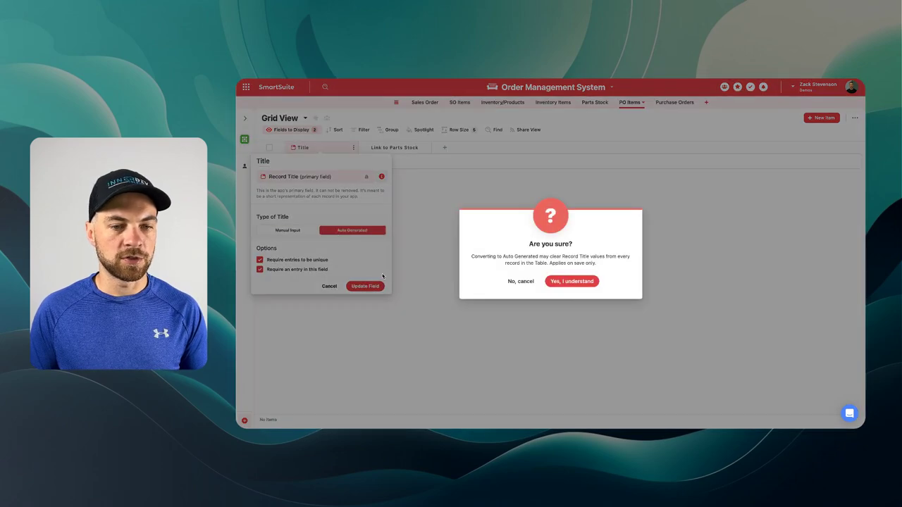
pyautogui.click(567, 281)
pyautogui.write('part')
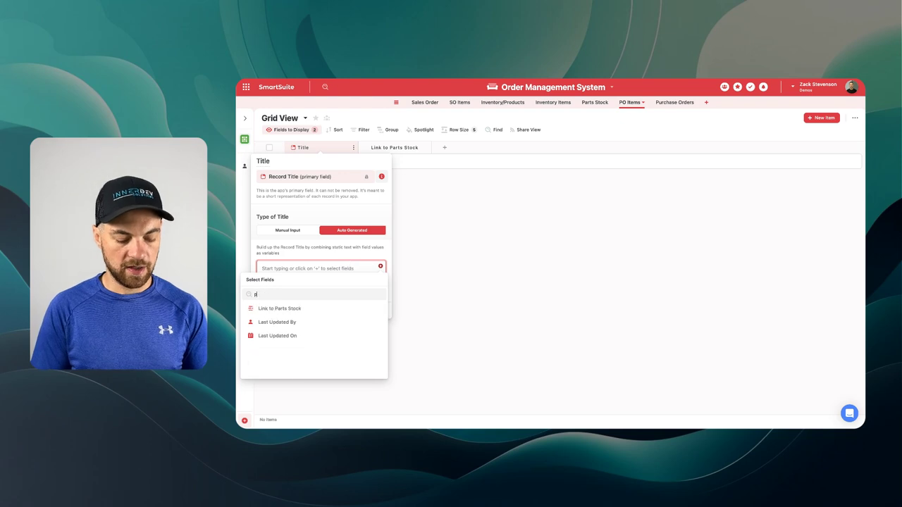
pyautogui.click(307, 307)
pyautogui.click(338, 268)
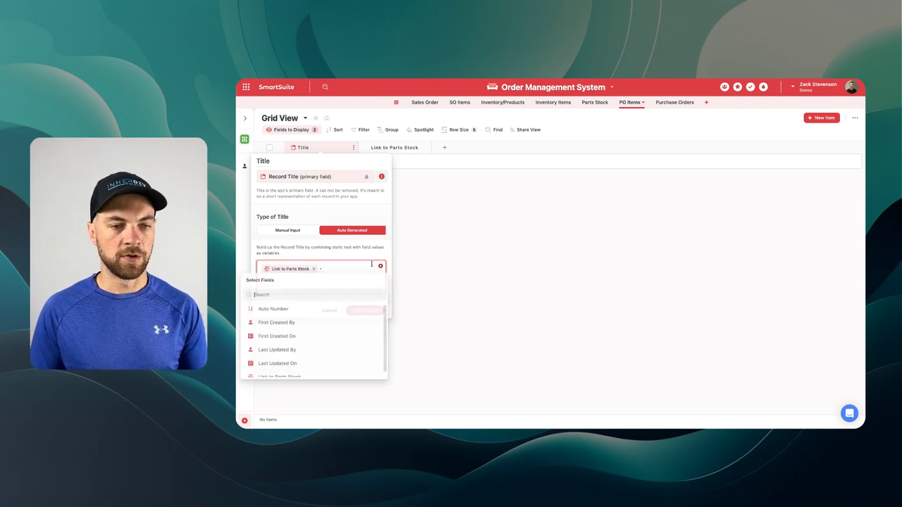
pyautogui.write('create')
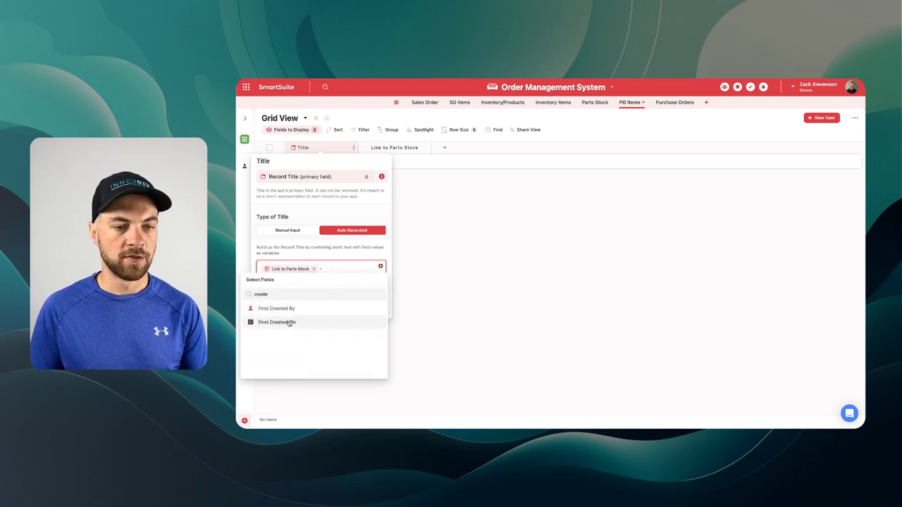
pyautogui.click(292, 322)
pyautogui.doubleClick(260, 161)
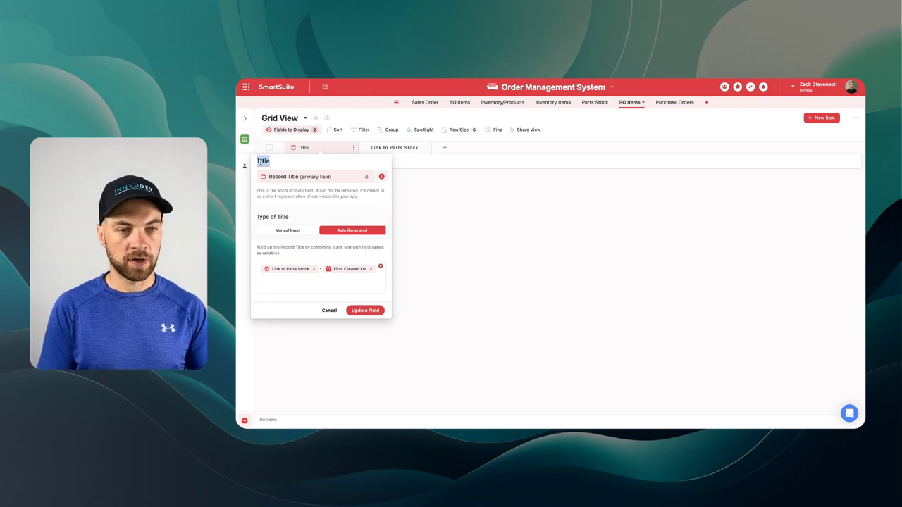
pyautogui.write('P')
pyautogui.write('O Item ID')
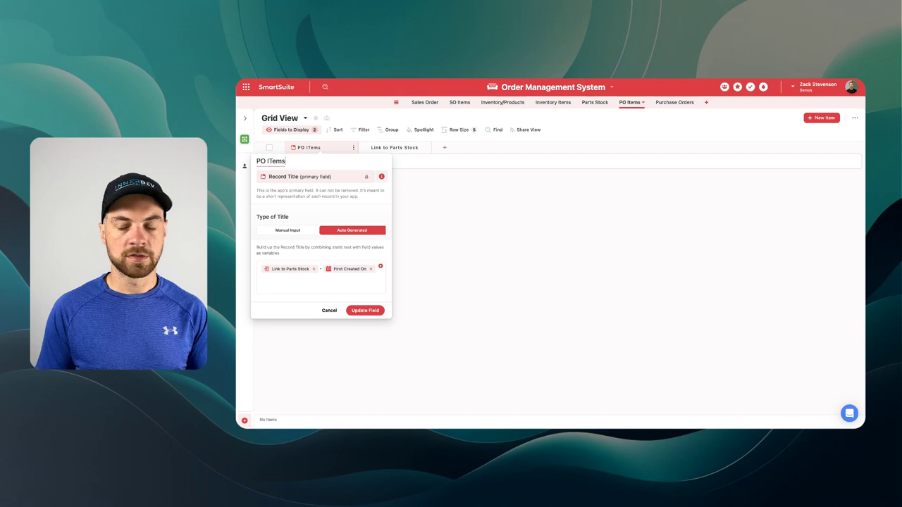
pyautogui.click(365, 311)
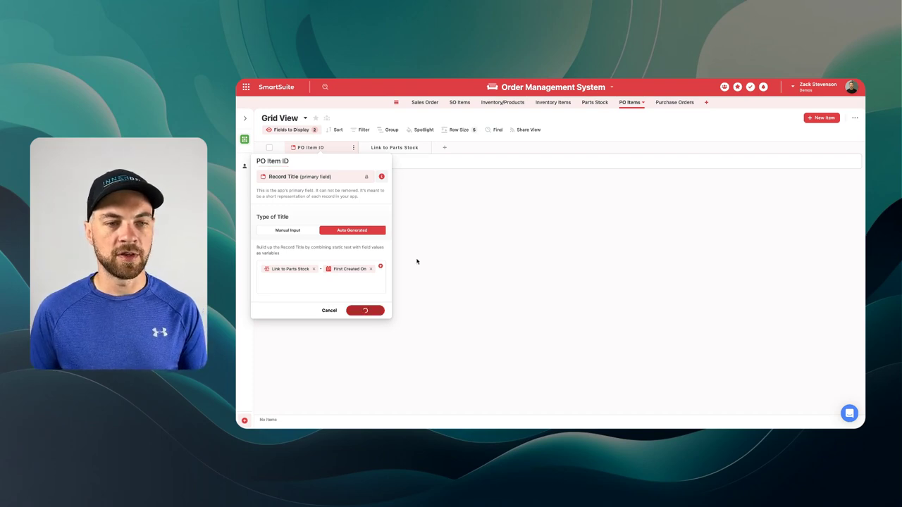
# - Add a PO Items record linked to the Chair Leg part
pyautogui.click(269, 161)
pyautogui.click(366, 163)
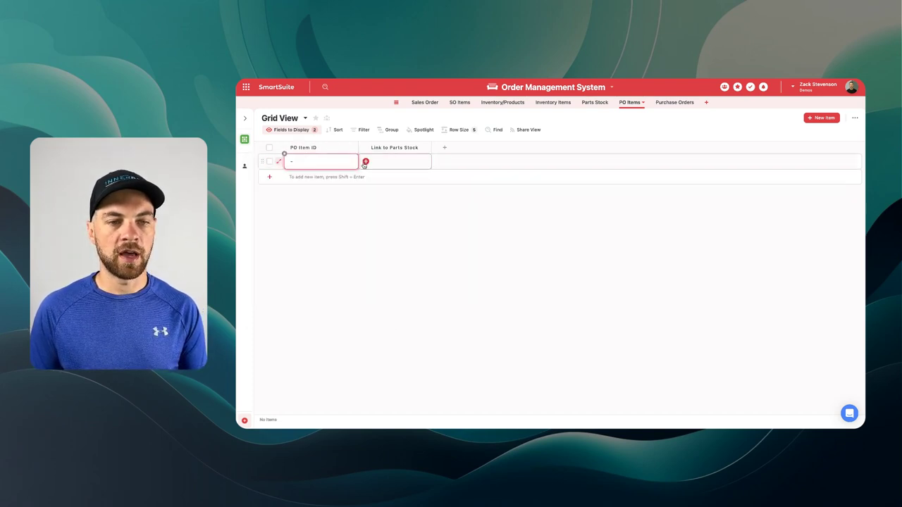
pyautogui.click(366, 163)
pyautogui.click(494, 219)
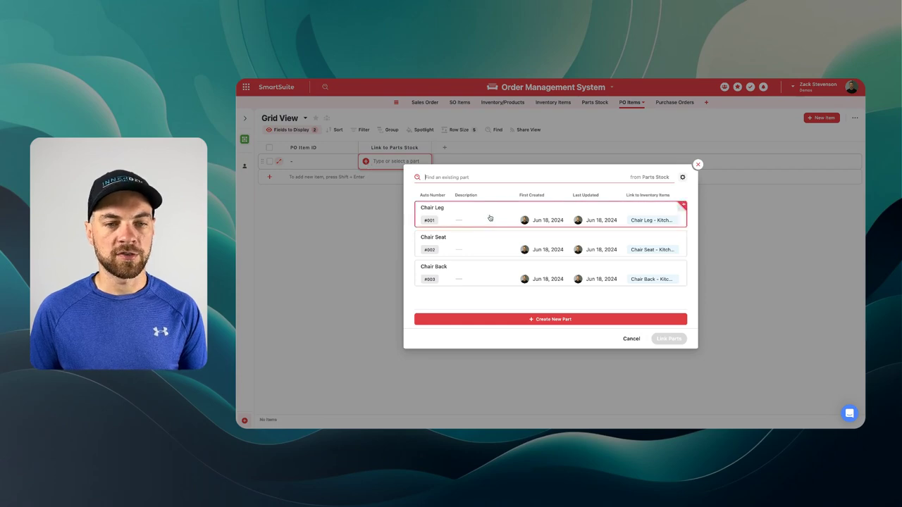
pyautogui.click(657, 339)
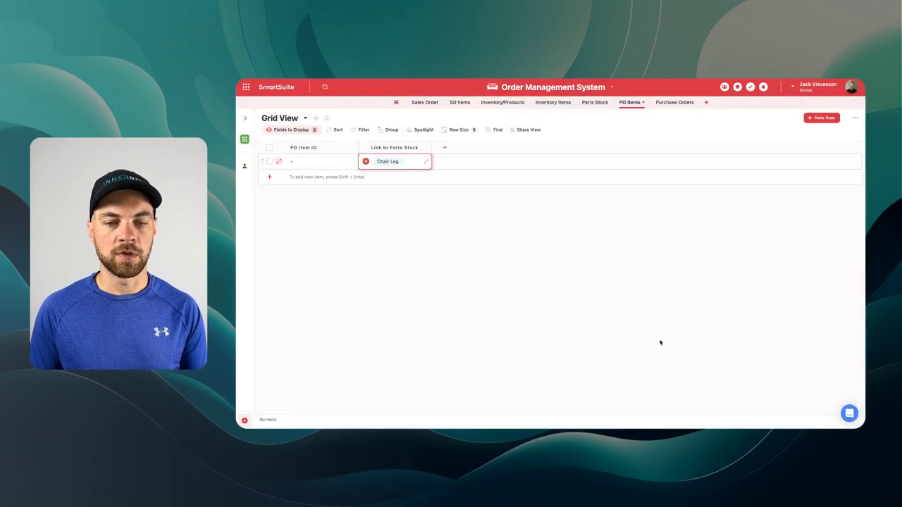
pyautogui.click(443, 147)
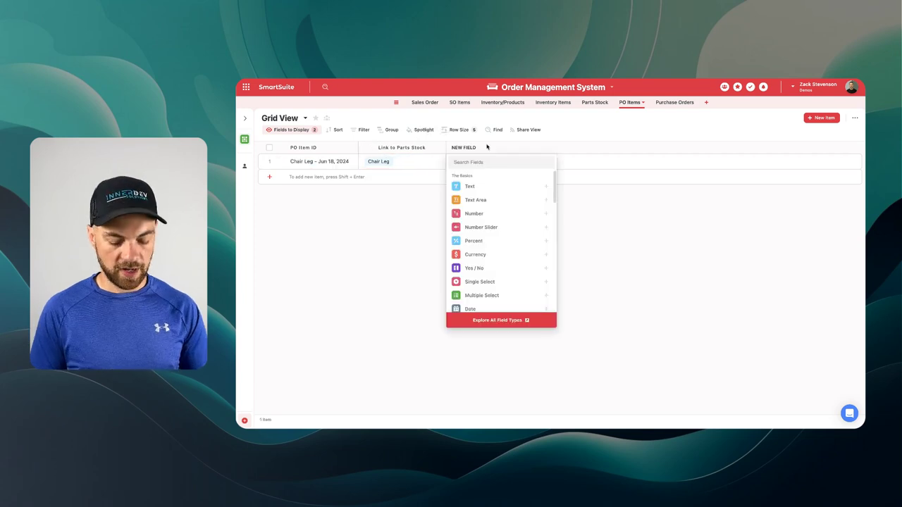
# - Add a Number field named Quantity to the PO Items table
pyautogui.write('nem')
pyautogui.press('Return')
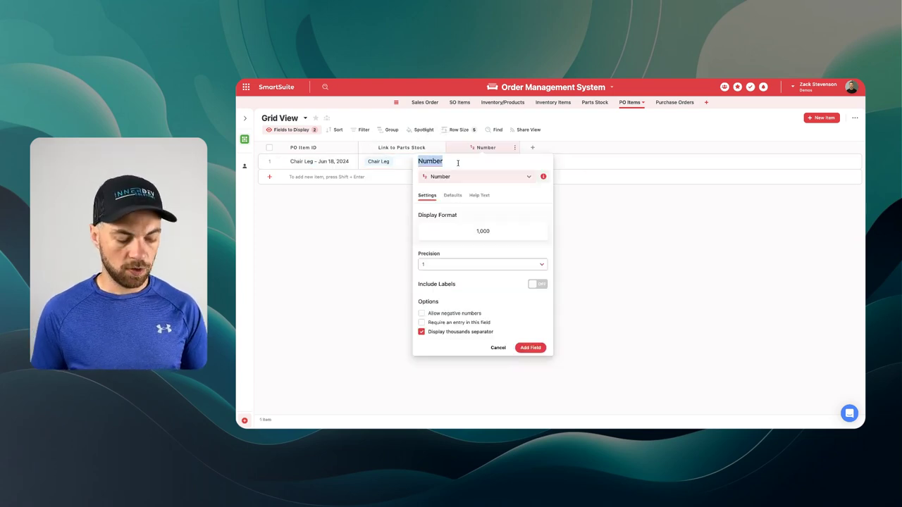
pyautogui.write('Quantity')
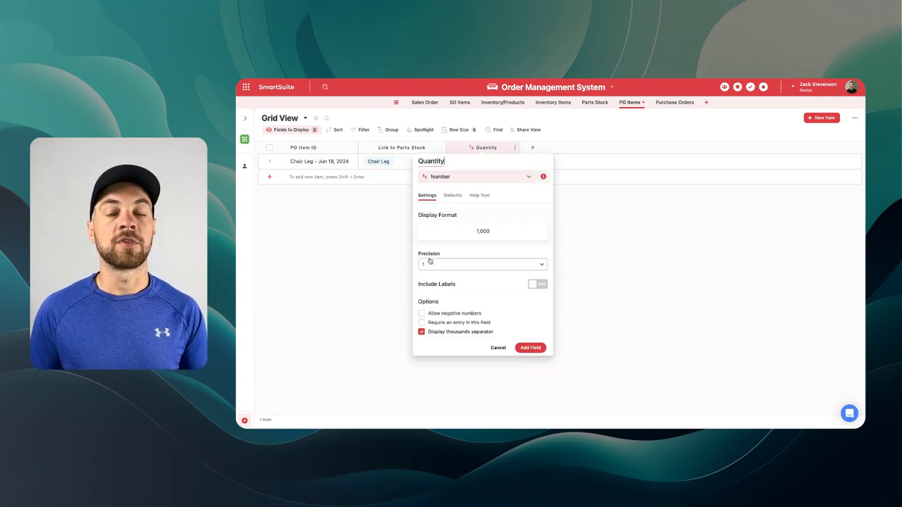
pyautogui.click(530, 348)
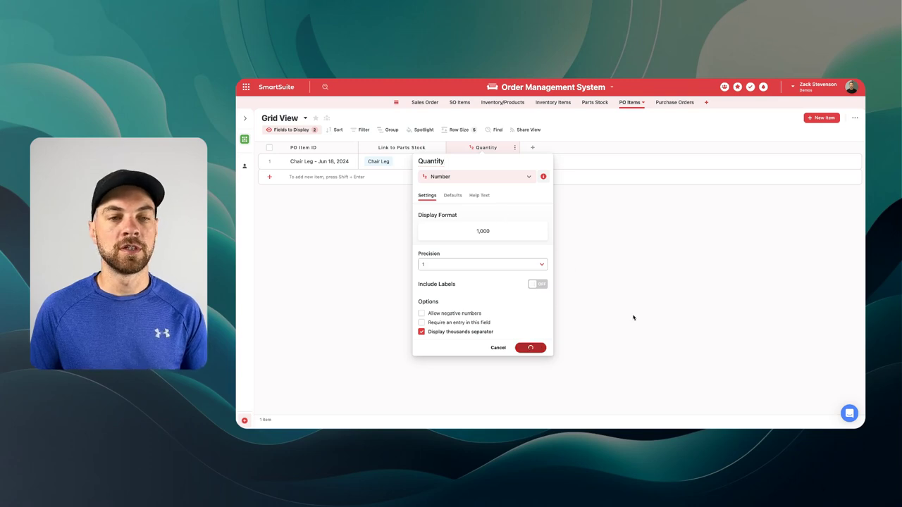
# - Enter a quantity of 100 for the Chair Leg record
pyautogui.click(453, 161)
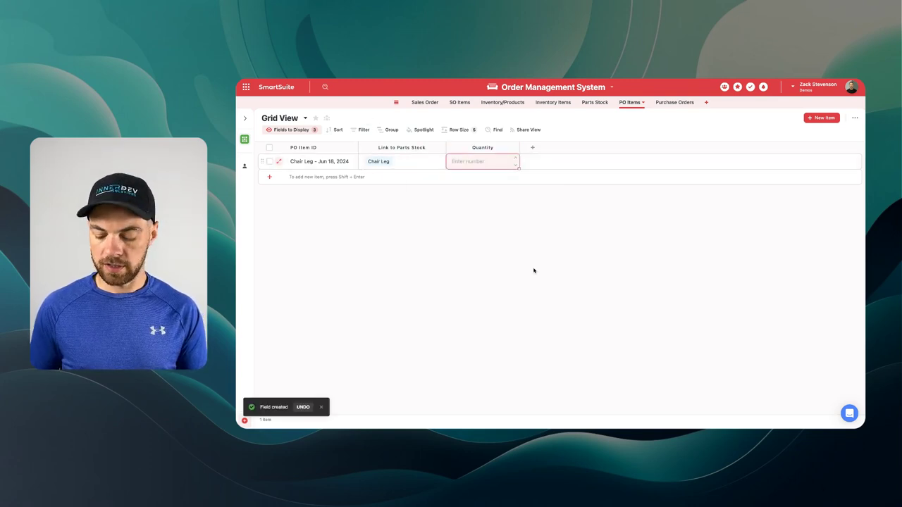
pyautogui.write('100')
pyautogui.press('Return')
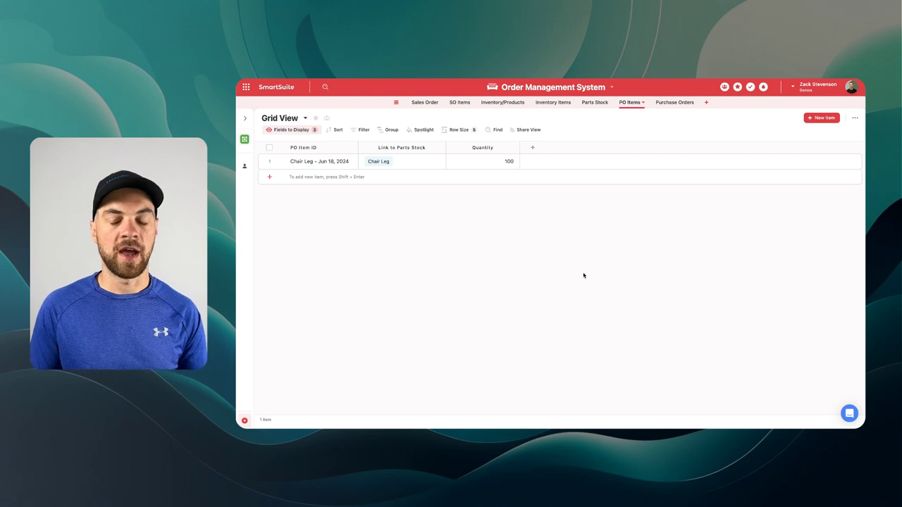
pyautogui.click(532, 148)
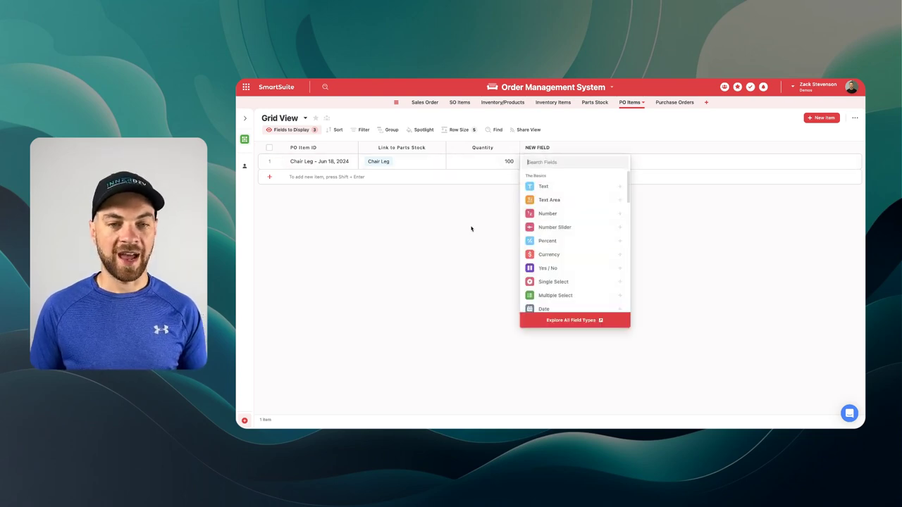
# - Add a Status field and rename its Backlog option to Ordered
pyautogui.write('status')
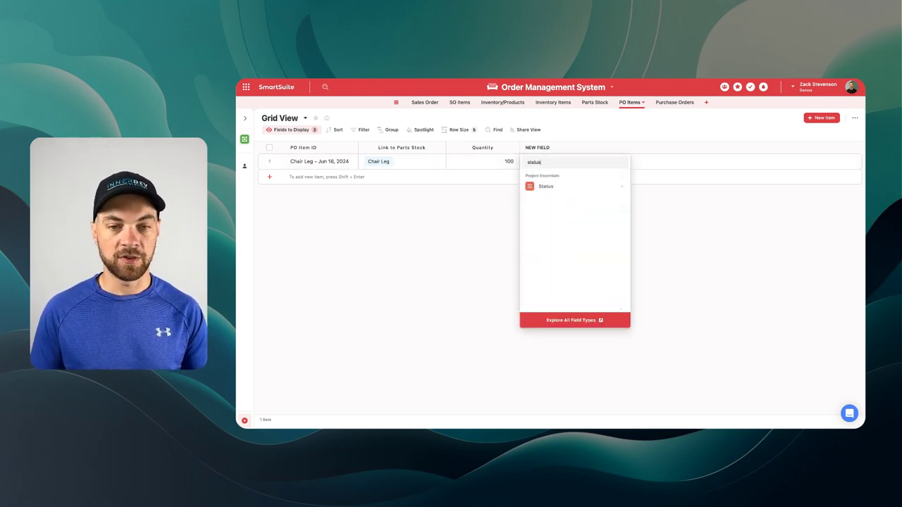
pyautogui.click(558, 187)
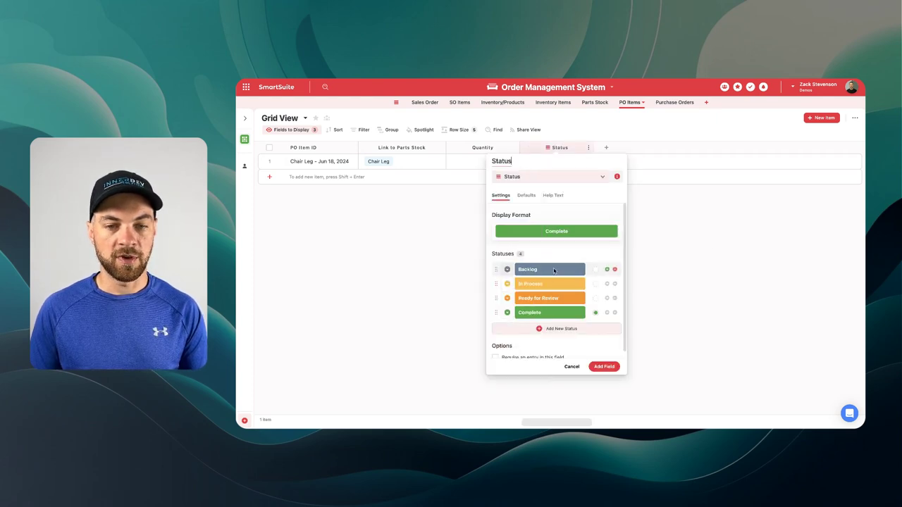
pyautogui.click(554, 270)
pyautogui.write('Order')
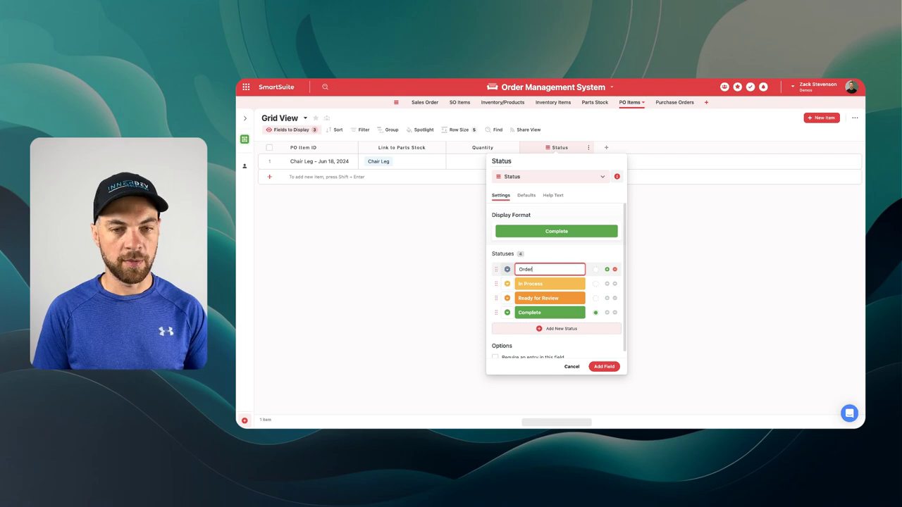
pyautogui.write('ed')
pyautogui.press('Return')
# - Add a Pending status option and move it to the top of the list
pyautogui.click(548, 312)
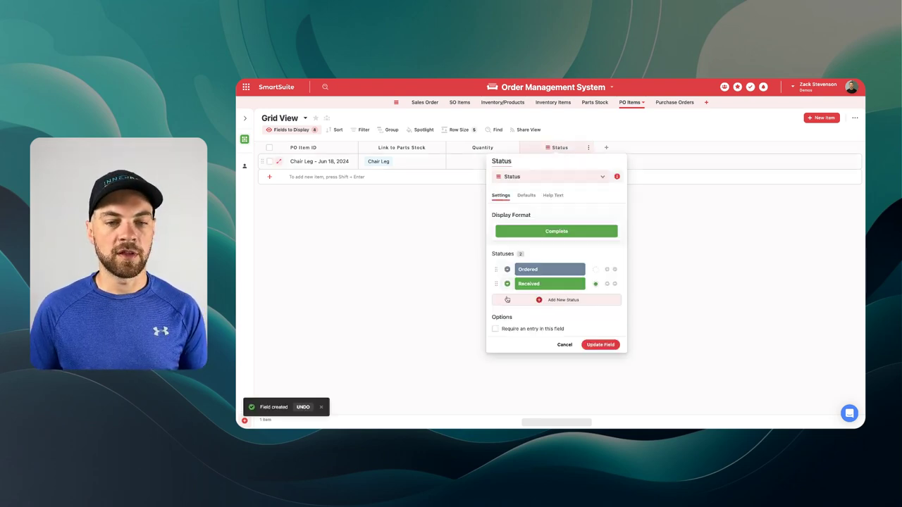
pyautogui.click(542, 299)
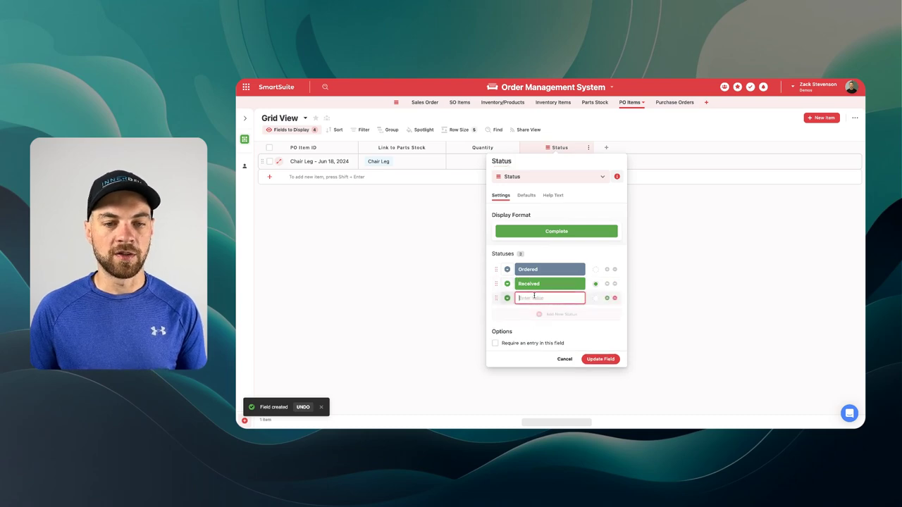
pyautogui.write('Pending')
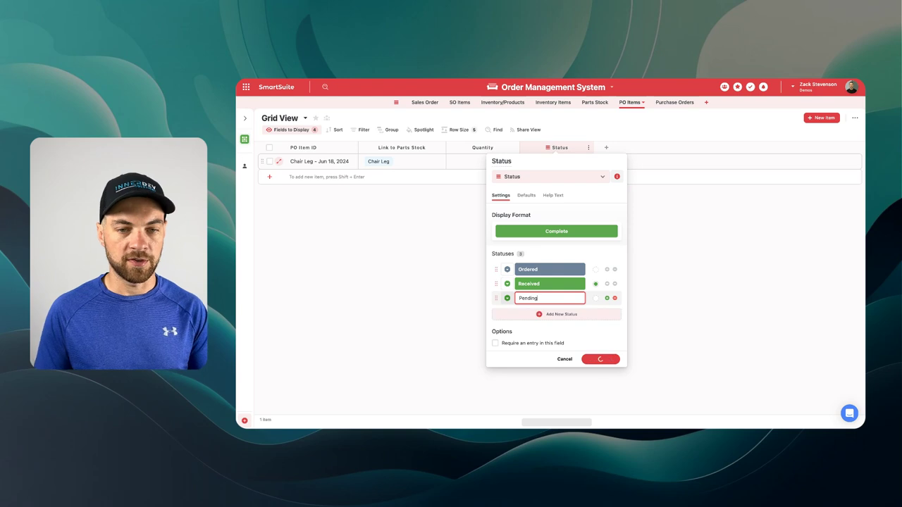
pyautogui.moveTo(495, 298); pyautogui.dragTo(495, 269)
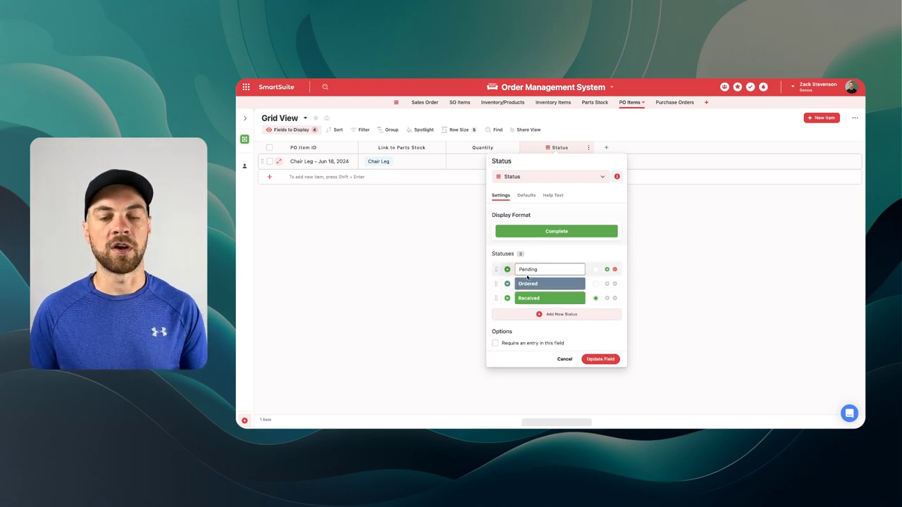
pyautogui.click(527, 269)
pyautogui.doubleClick(528, 269)
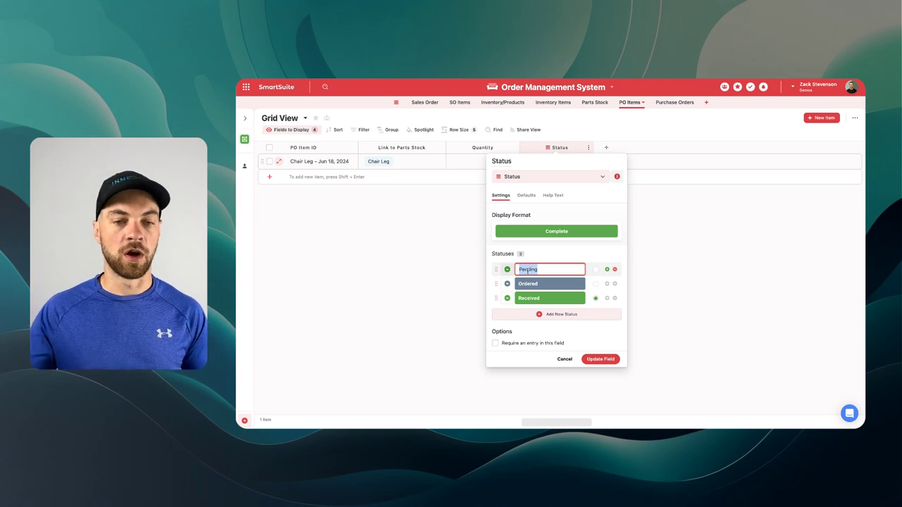
# - Give Pending a new colour and make the Ordered status blue
pyautogui.click(508, 269)
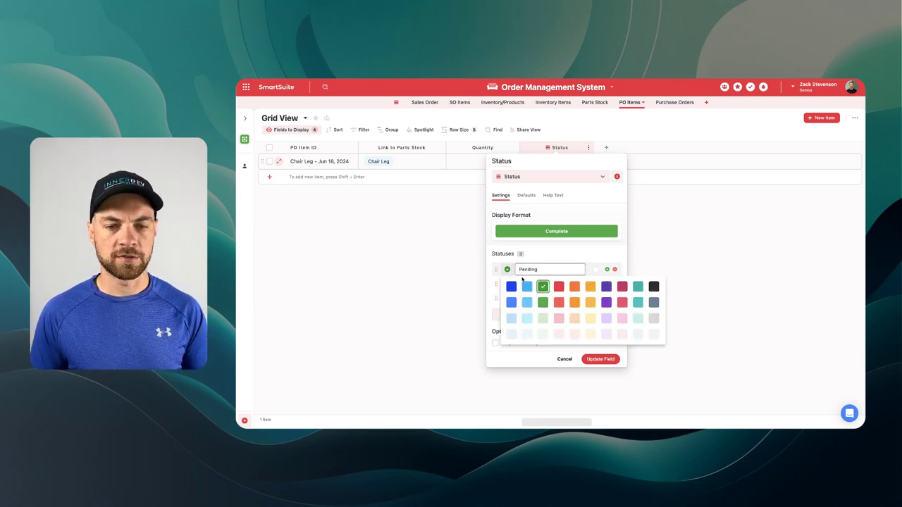
pyautogui.click(654, 318)
pyautogui.click(508, 284)
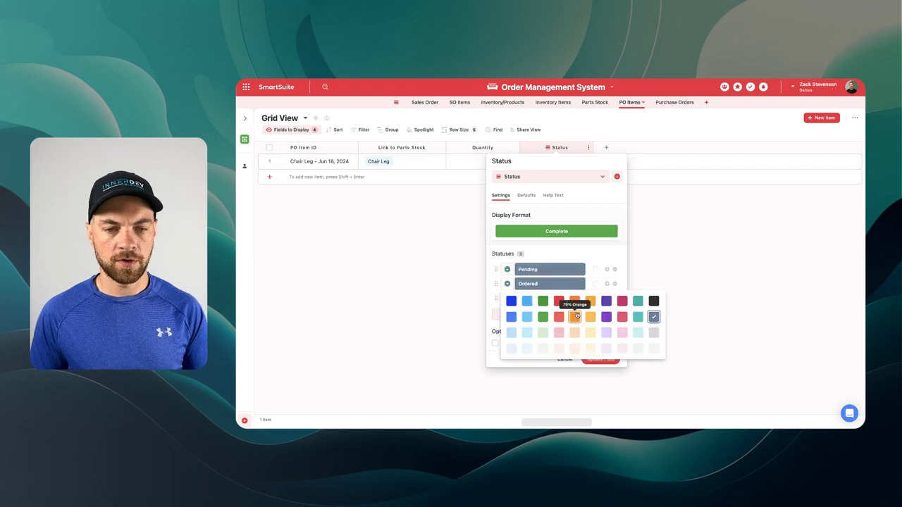
pyautogui.click(528, 314)
pyautogui.click(544, 269)
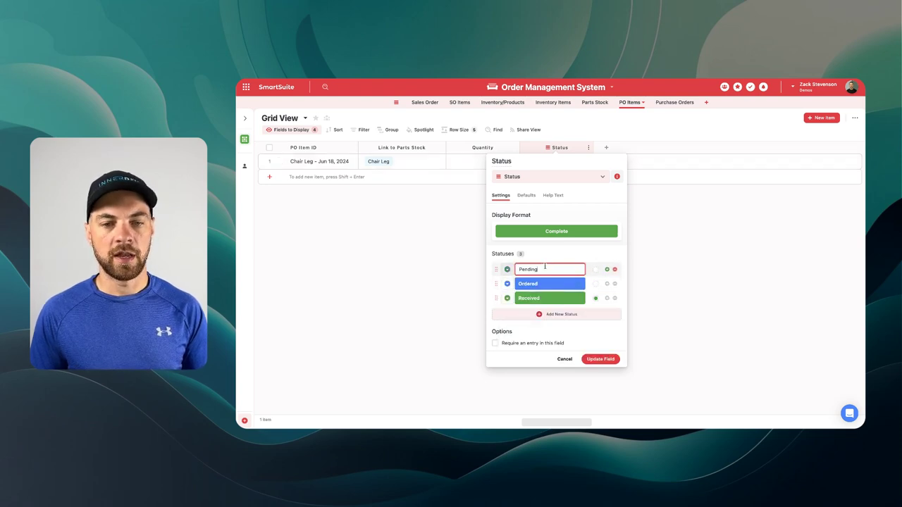
# - Make Ordered the default status and set Chair Leg's status to Ordered
pyautogui.click(527, 196)
pyautogui.click(544, 230)
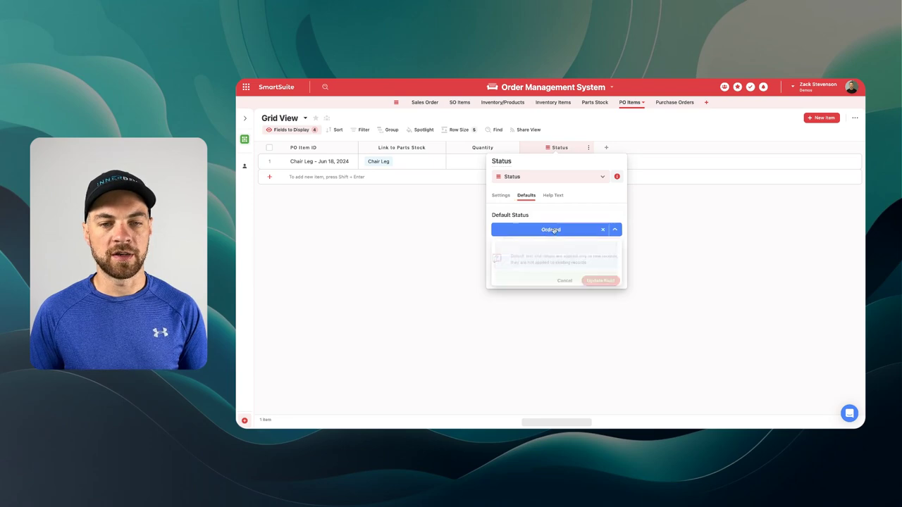
pyautogui.click(572, 167)
pyautogui.click(585, 162)
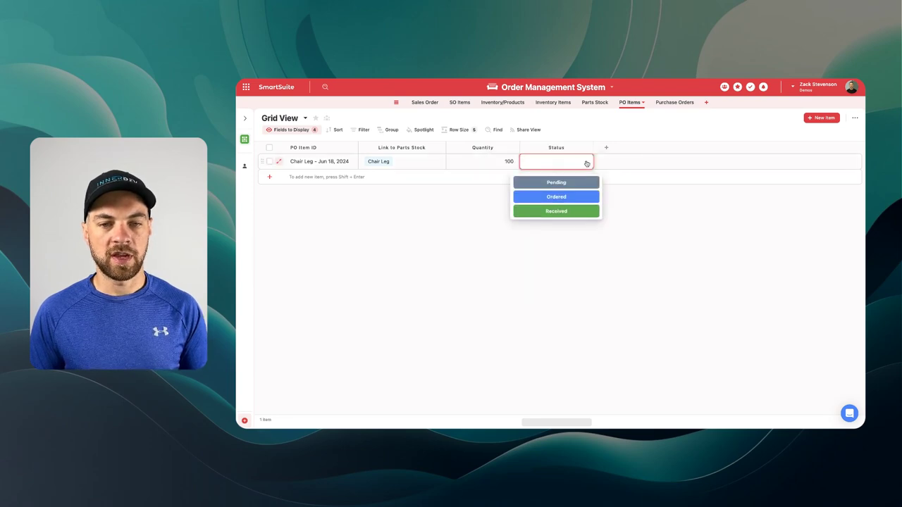
pyautogui.click(568, 198)
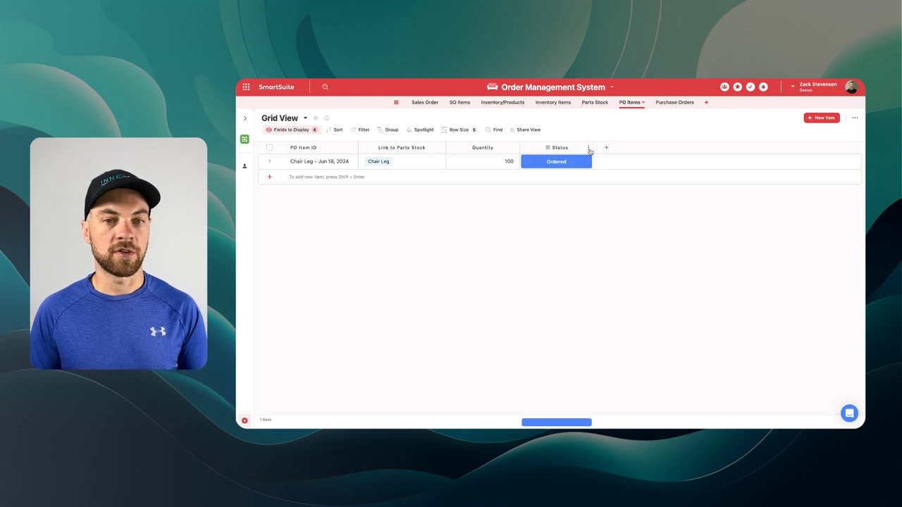
# - In Parts Stock, create a Rollup field summing Quantity through Link to PO Items
pyautogui.click(594, 102)
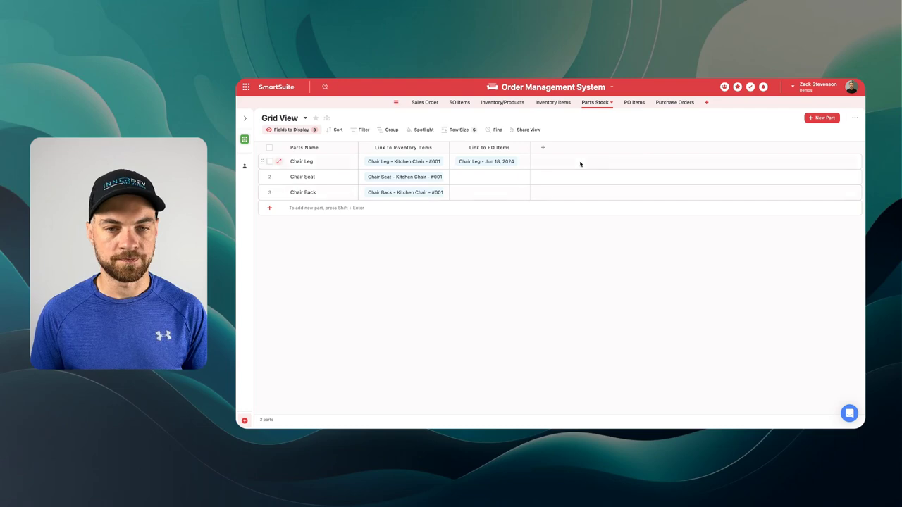
pyautogui.click(542, 147)
pyautogui.write('rol')
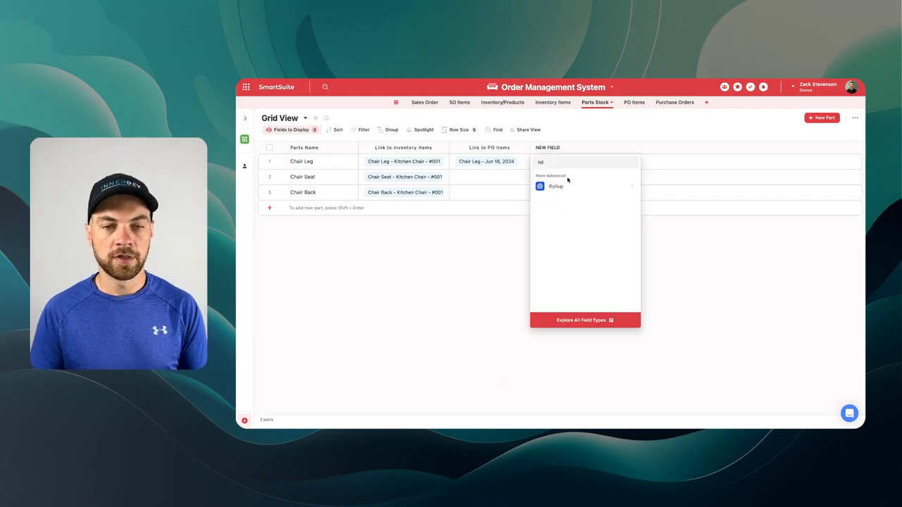
pyautogui.click(560, 185)
pyautogui.click(539, 230)
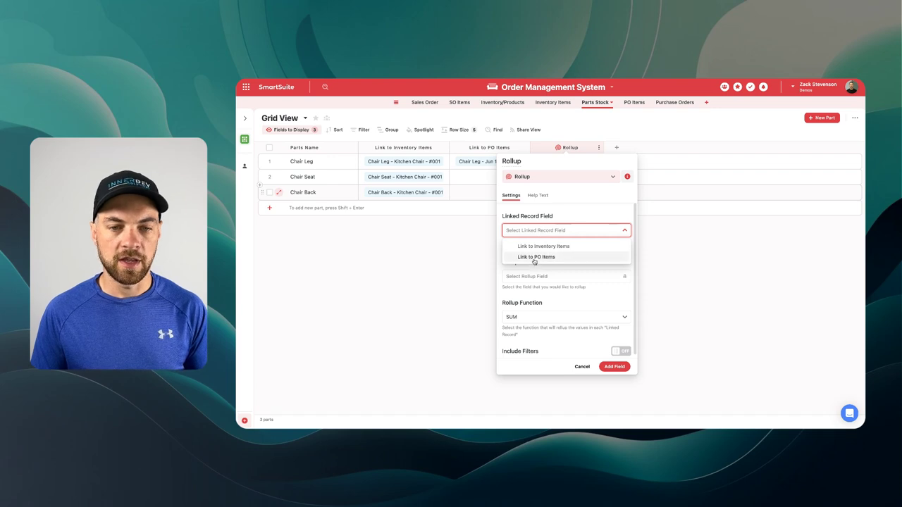
pyautogui.click(534, 258)
pyautogui.click(539, 277)
pyautogui.click(533, 303)
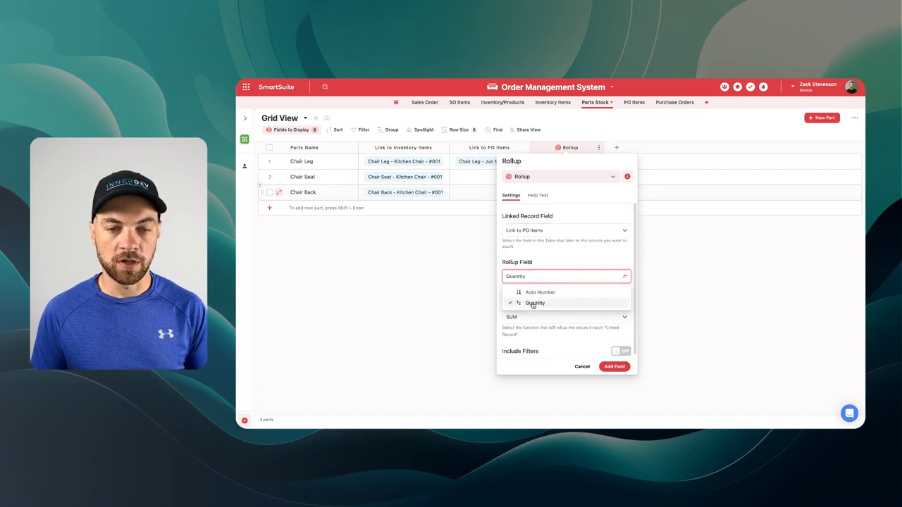
pyautogui.scroll(-1, 538, 312)
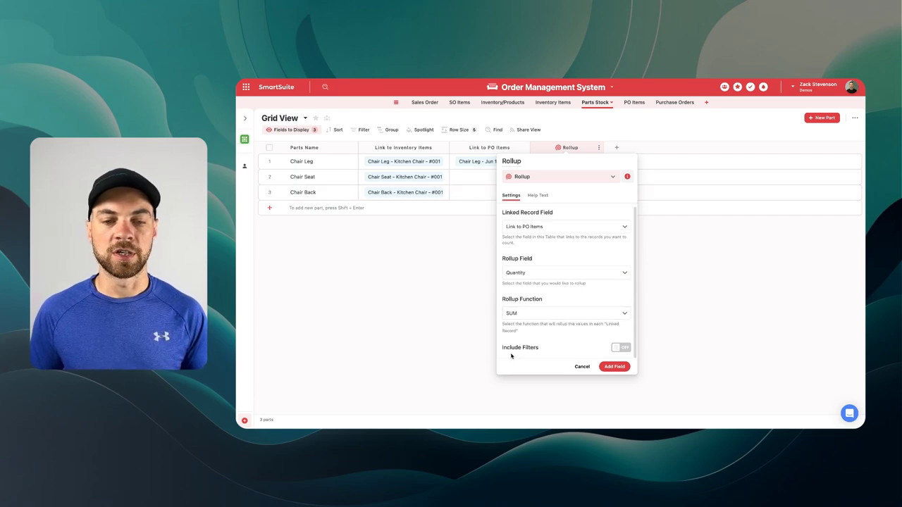
pyautogui.click(613, 366)
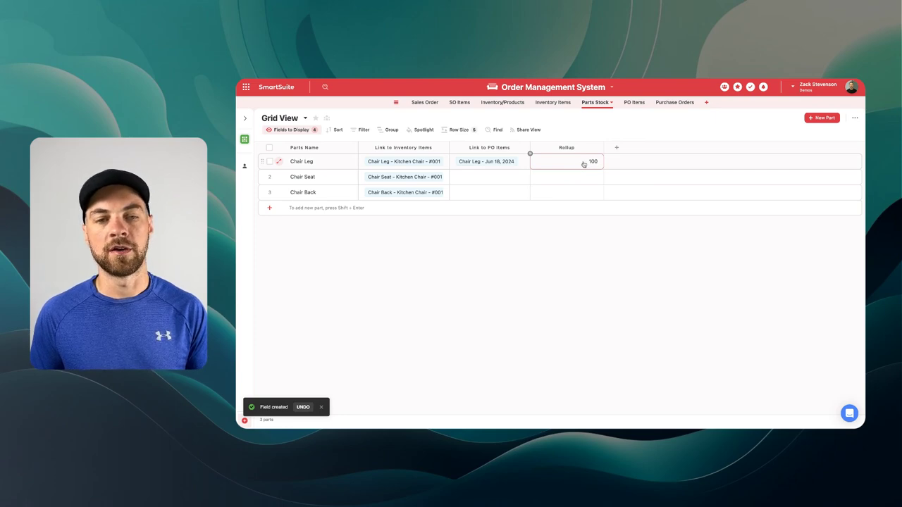
# - Compare PO Items with Parts Stock to confirm Chair Leg's rolled-up total of 100
pyautogui.click(476, 173)
pyautogui.click(310, 168)
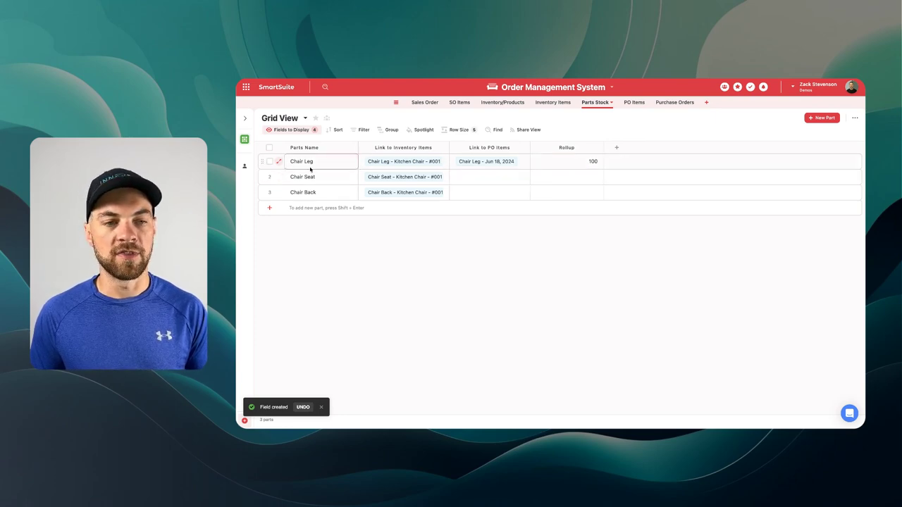
pyautogui.click(631, 102)
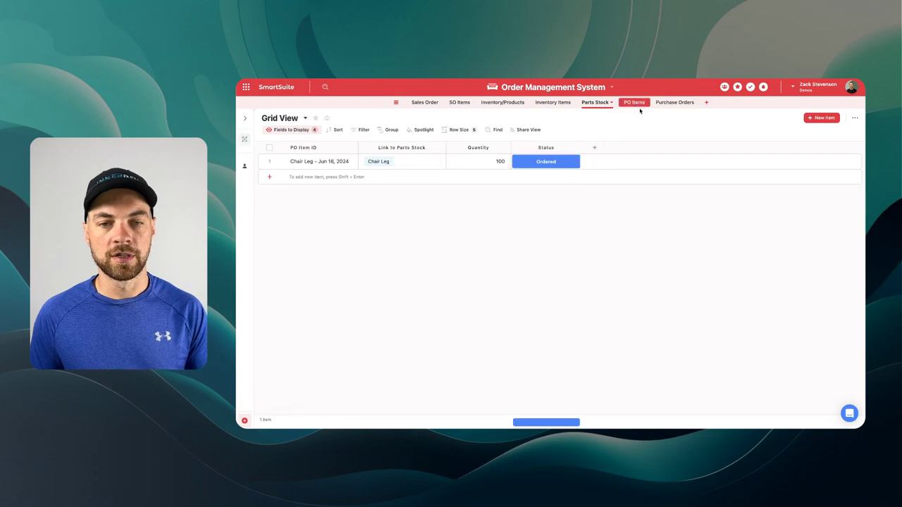
pyautogui.click(585, 103)
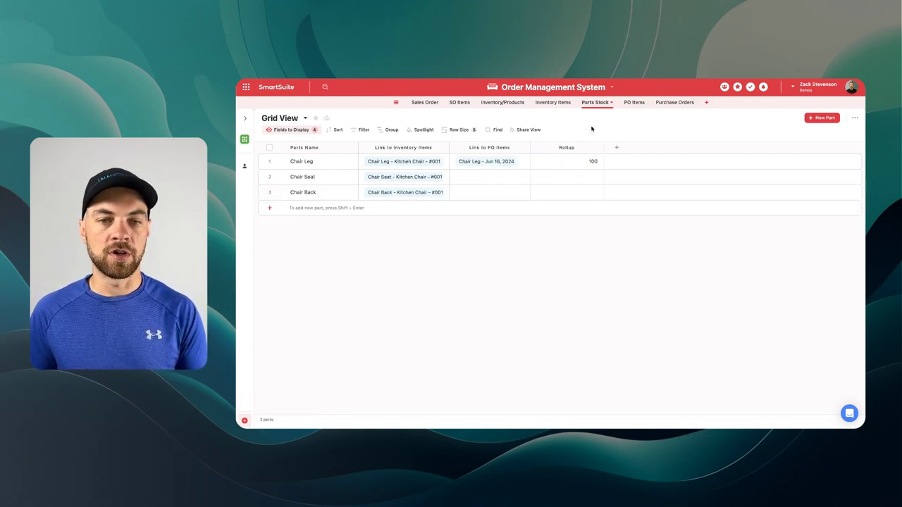
pyautogui.click(596, 167)
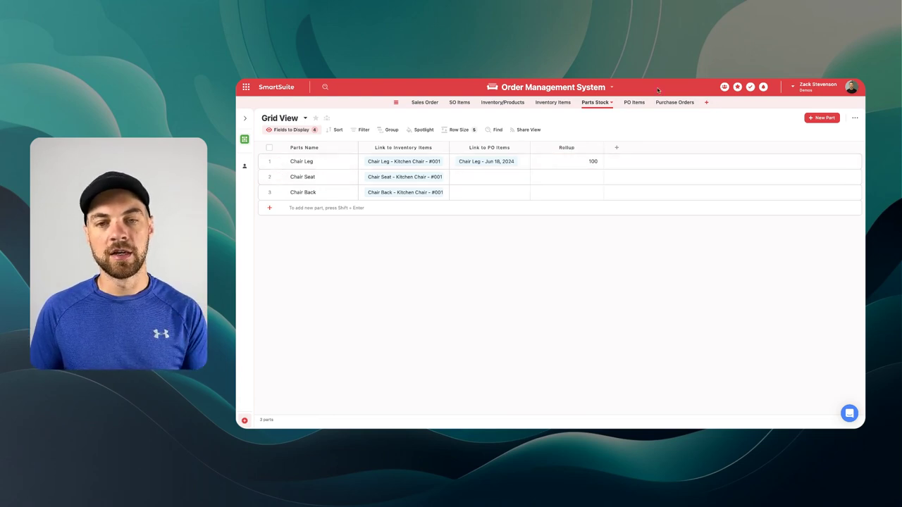
pyautogui.click(629, 103)
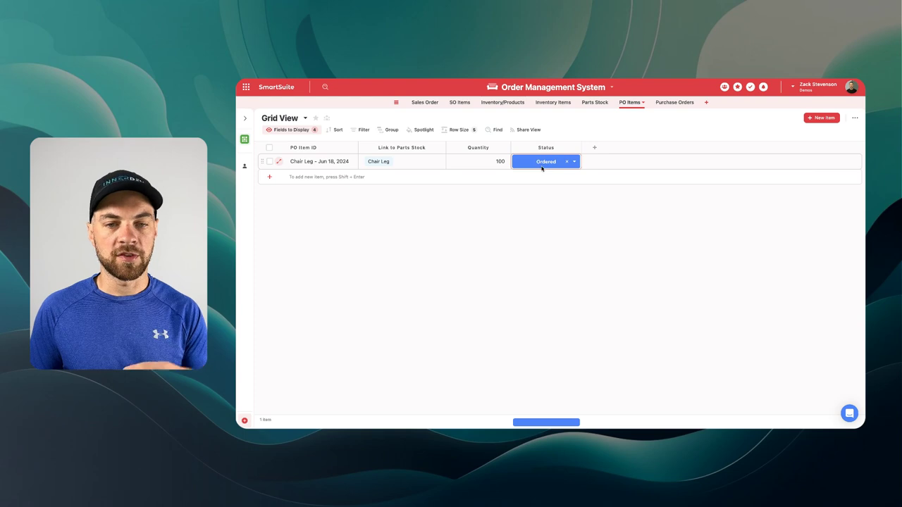
pyautogui.click(595, 102)
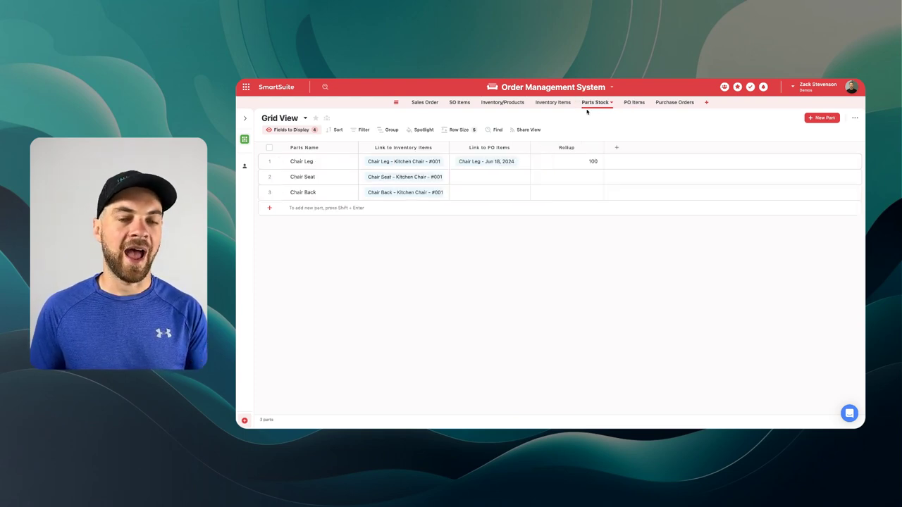
# - Rename the rollup to Quantity Received and filter it to Status is Received
pyautogui.doubleClick(572, 147)
pyautogui.write('Quan')
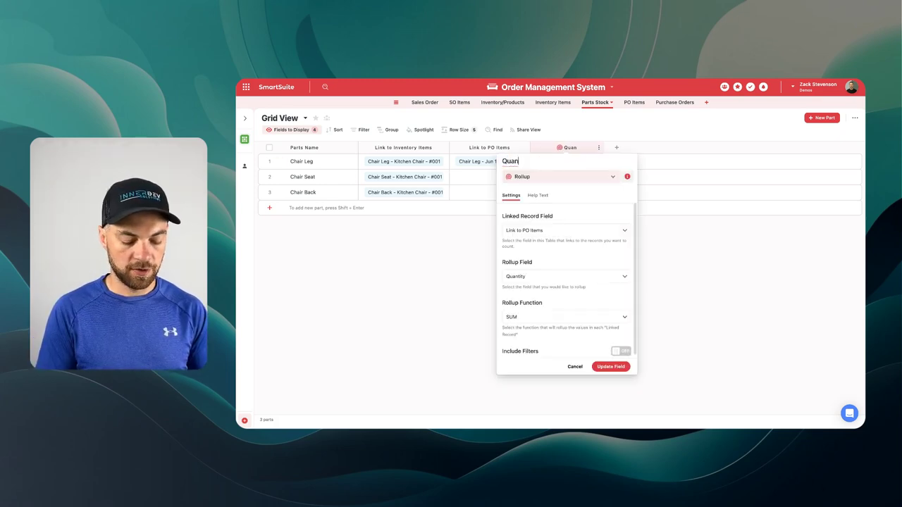
pyautogui.write('tity Received')
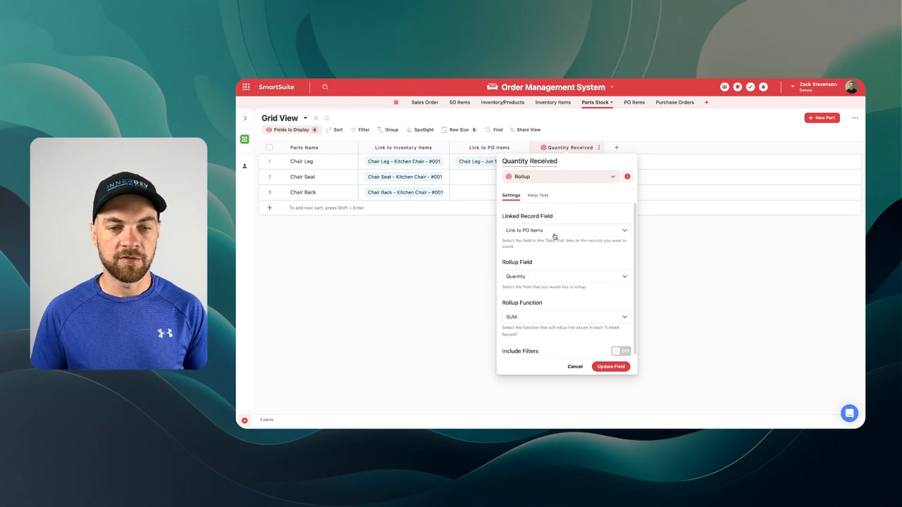
pyautogui.scroll(-1, 554, 236)
pyautogui.click(614, 348)
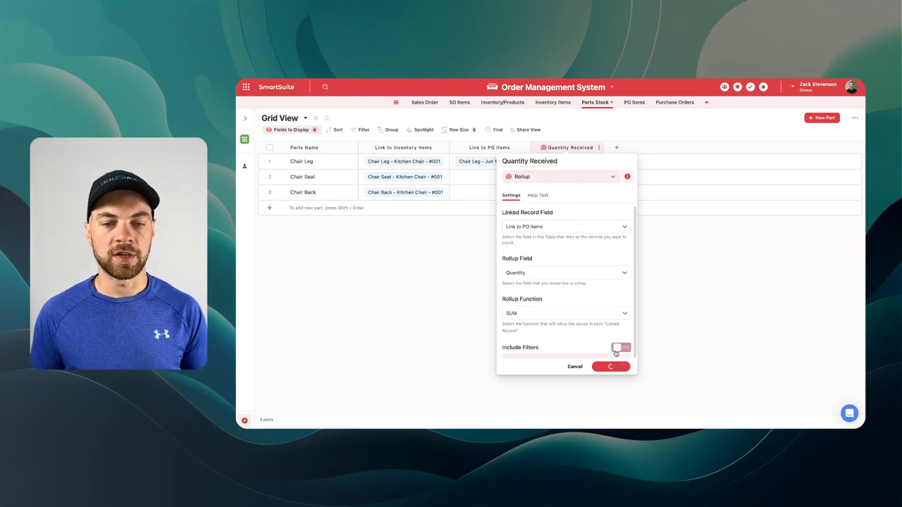
pyautogui.click(624, 347)
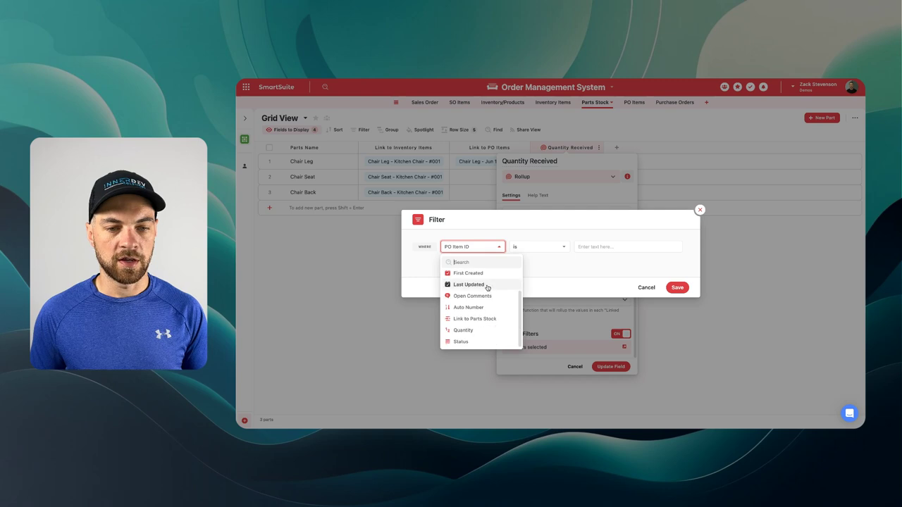
pyautogui.click(474, 341)
pyautogui.click(636, 250)
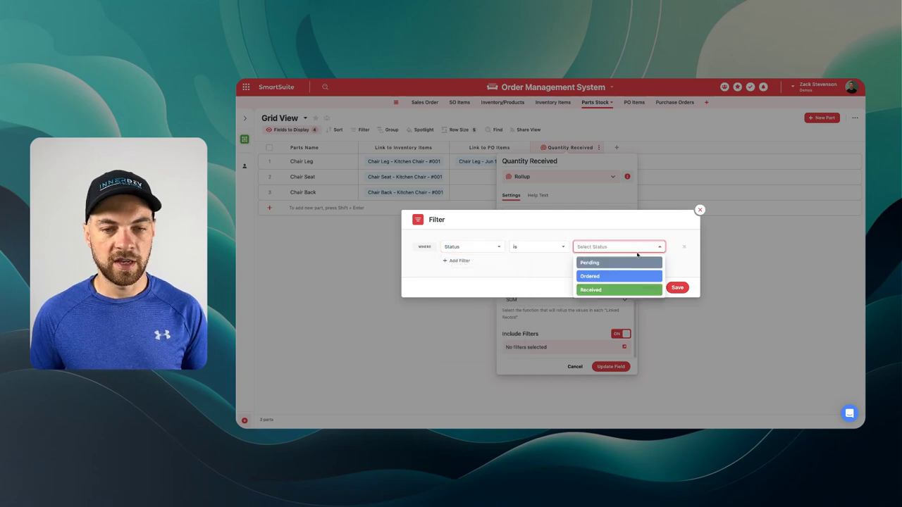
pyautogui.click(610, 289)
pyautogui.click(677, 287)
pyautogui.click(614, 368)
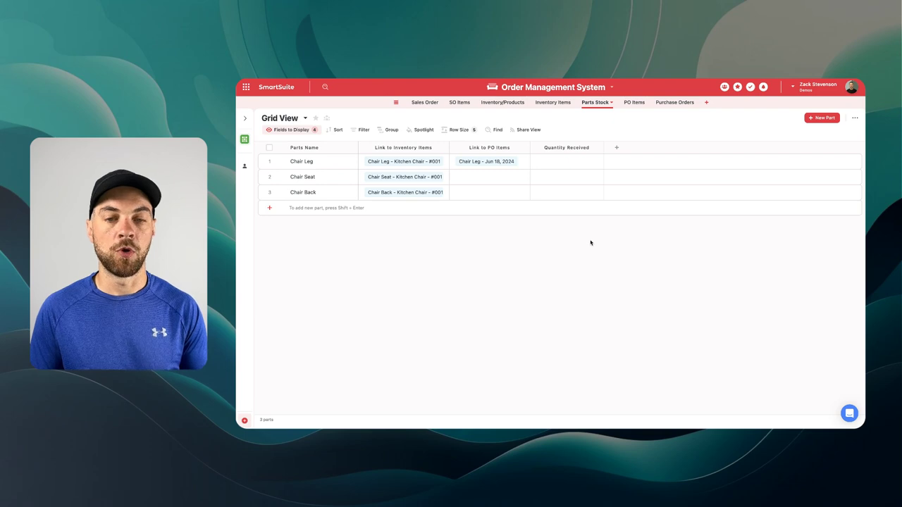
# - Go to PO Items and open Chair Leg's status choices
pyautogui.click(629, 102)
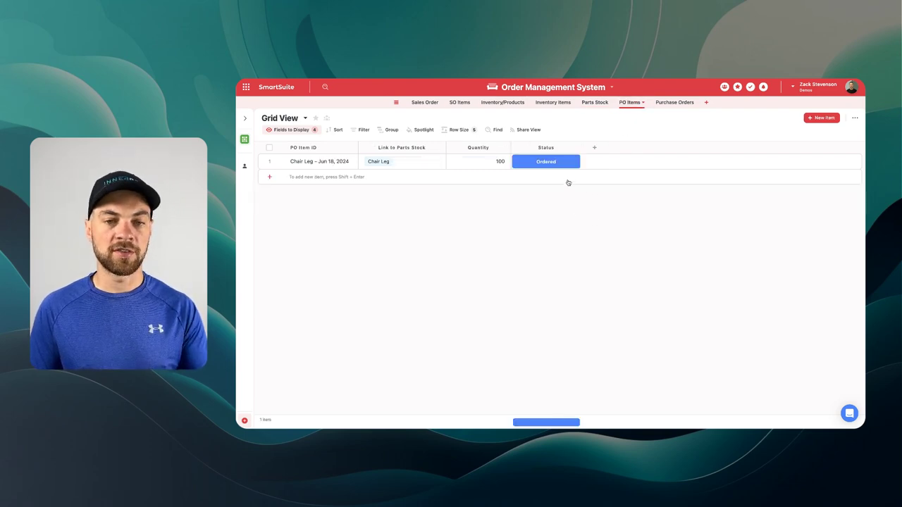
pyautogui.click(556, 161)
pyautogui.click(556, 162)
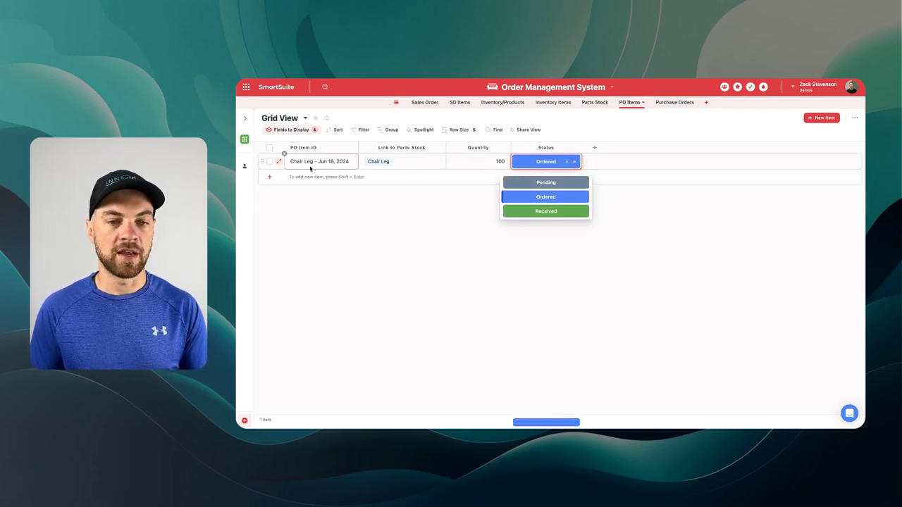
# - Set Chair Leg's status to Received and return to Parts Stock to see 100
pyautogui.click(573, 210)
pyautogui.click(595, 102)
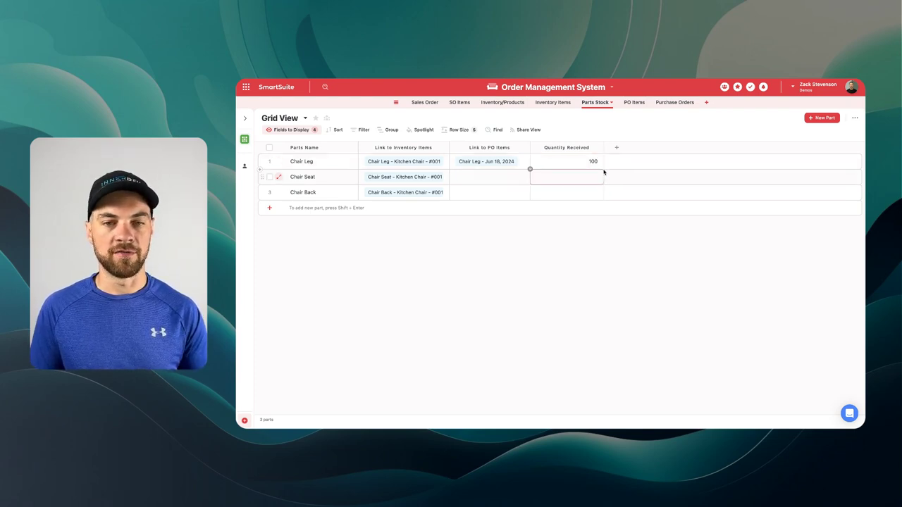
# - Duplicate Quantity Received as Quantity Ordered, filtering on Status is Ordered instead
pyautogui.click(592, 147)
pyautogui.click(579, 185)
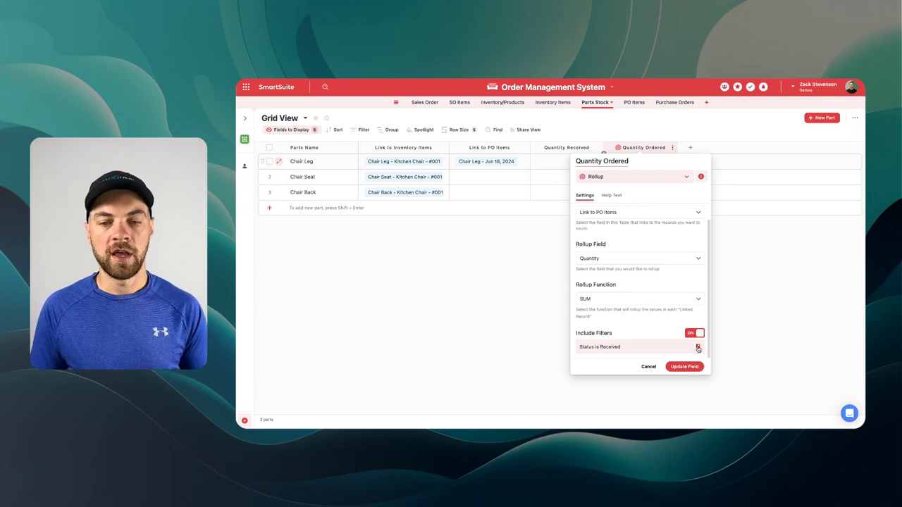
pyautogui.click(698, 347)
pyautogui.click(656, 251)
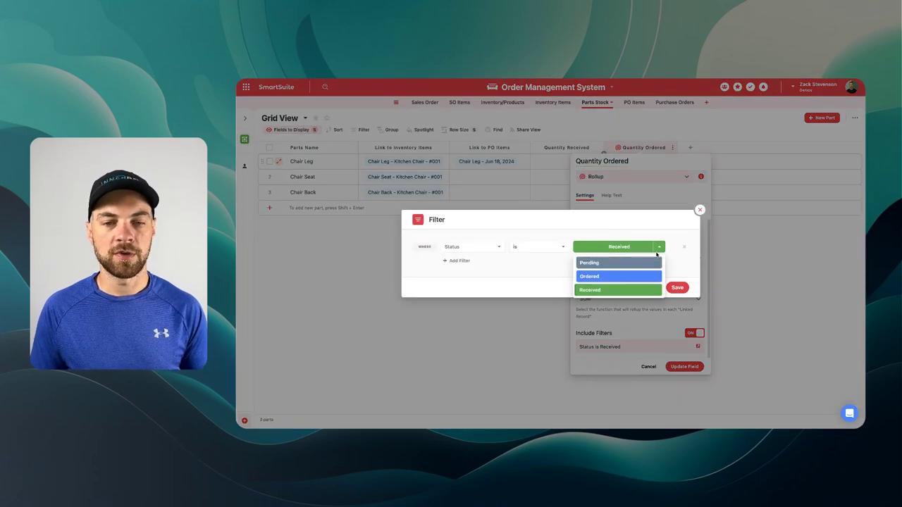
pyautogui.click(598, 276)
pyautogui.click(677, 287)
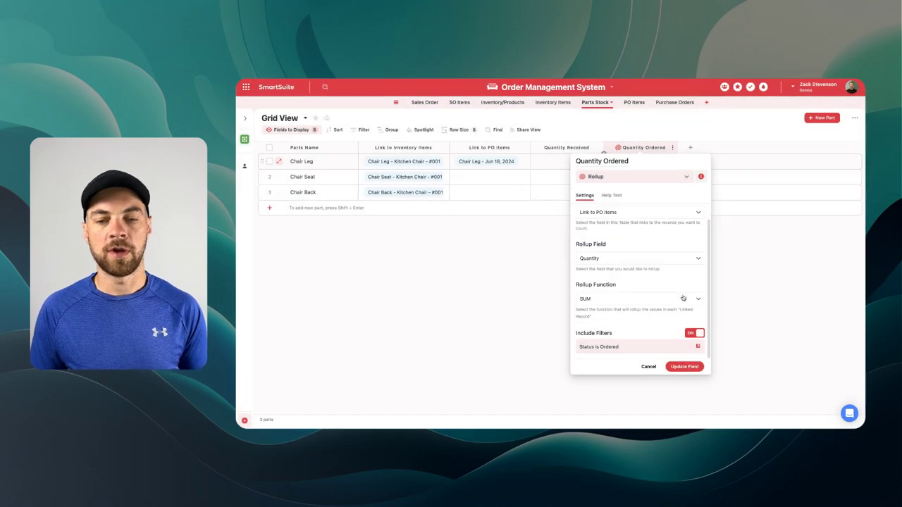
pyautogui.click(684, 367)
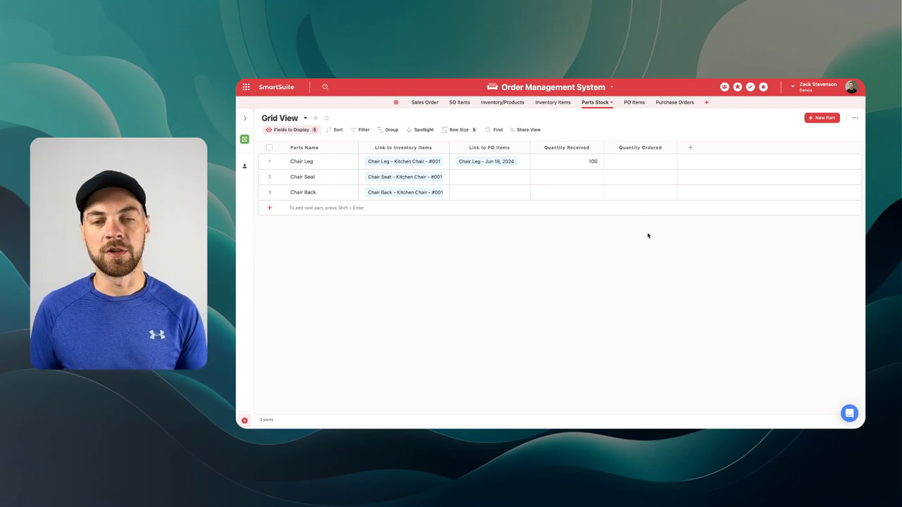
pyautogui.click(689, 147)
# - Create a Quantity Sold rollup summing Parts Qty Used via Link to Inventory Items
pyautogui.write('roll')
pyautogui.click(707, 186)
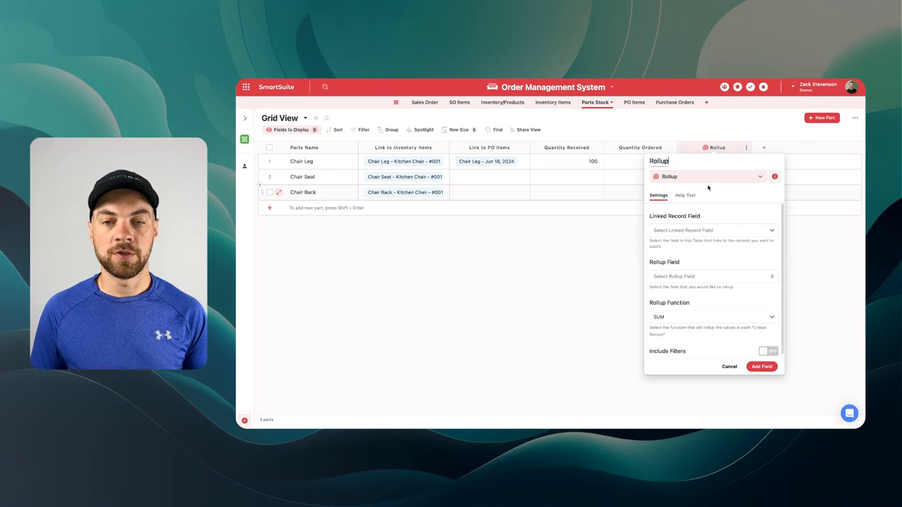
pyautogui.doubleClick(675, 162)
pyautogui.write('Quantity Sold')
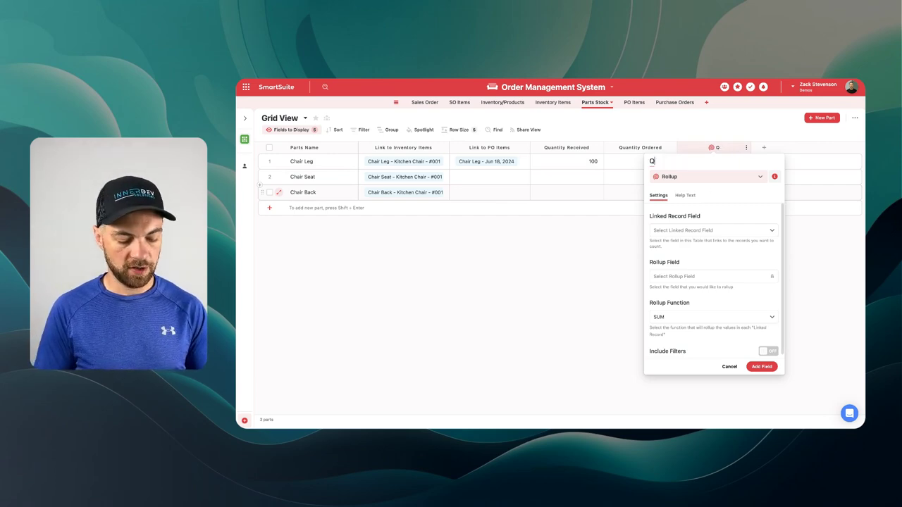
pyautogui.click(703, 231)
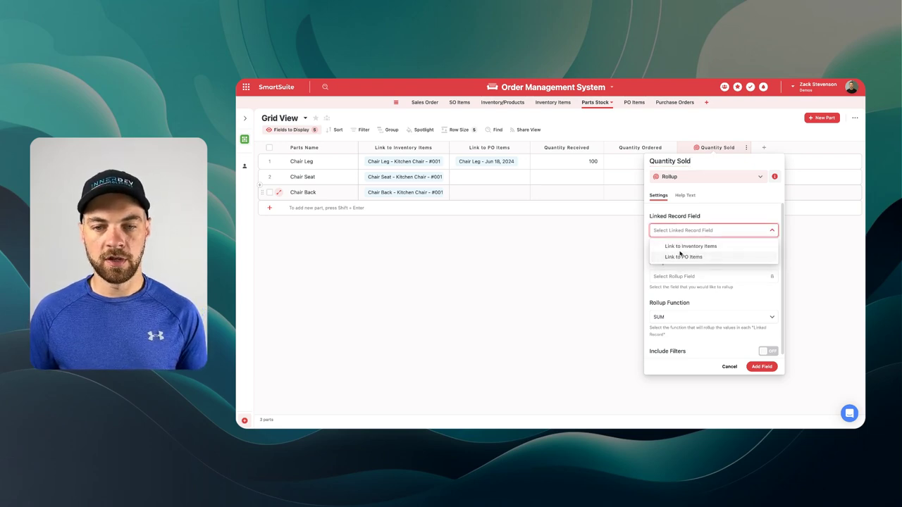
pyautogui.click(682, 248)
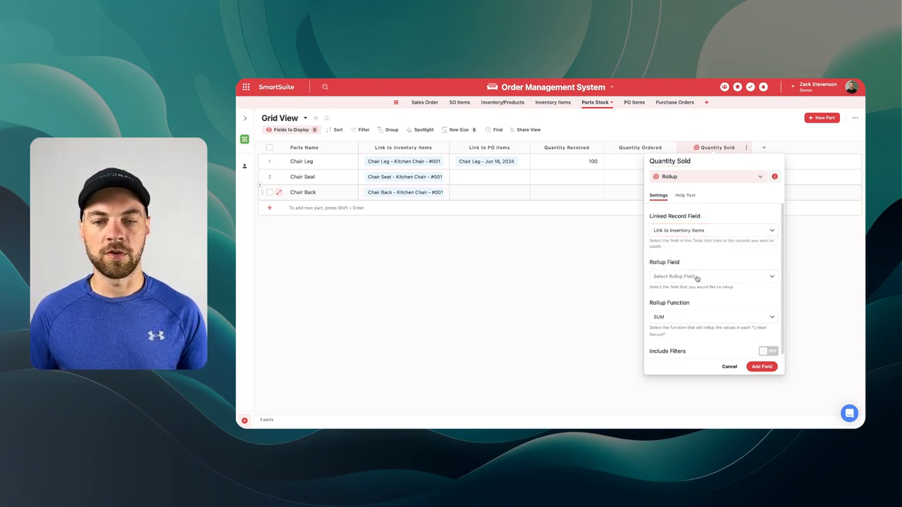
pyautogui.click(698, 278)
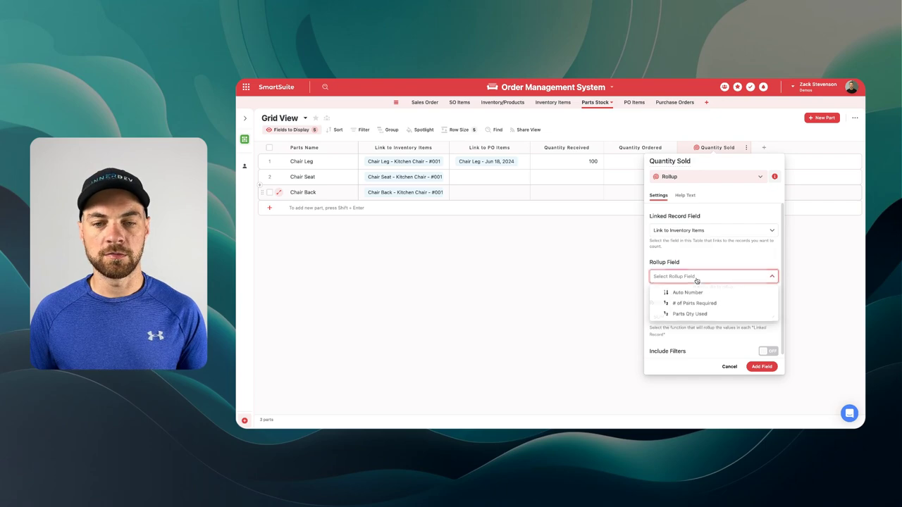
pyautogui.click(697, 317)
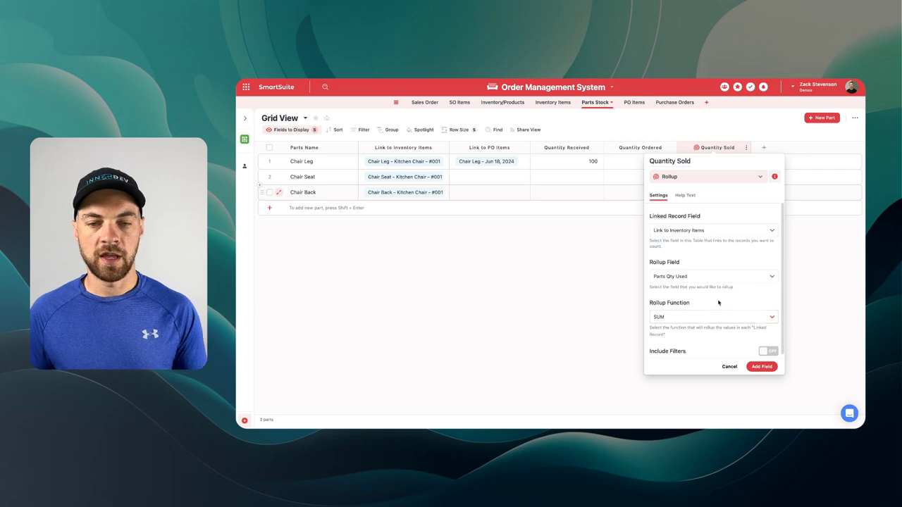
pyautogui.click(762, 366)
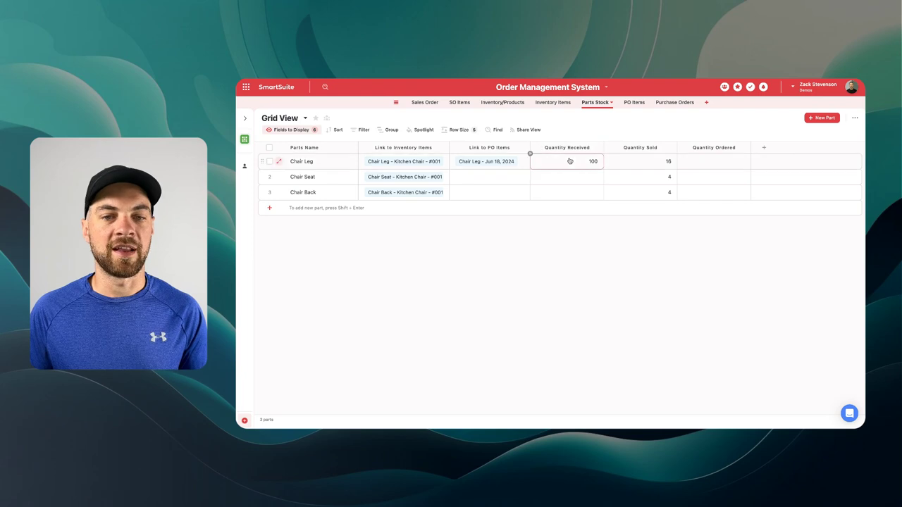
# - Add a Formula field right of Quantity Sold computing Quantity Received minus Quantity Sold
pyautogui.click(625, 149)
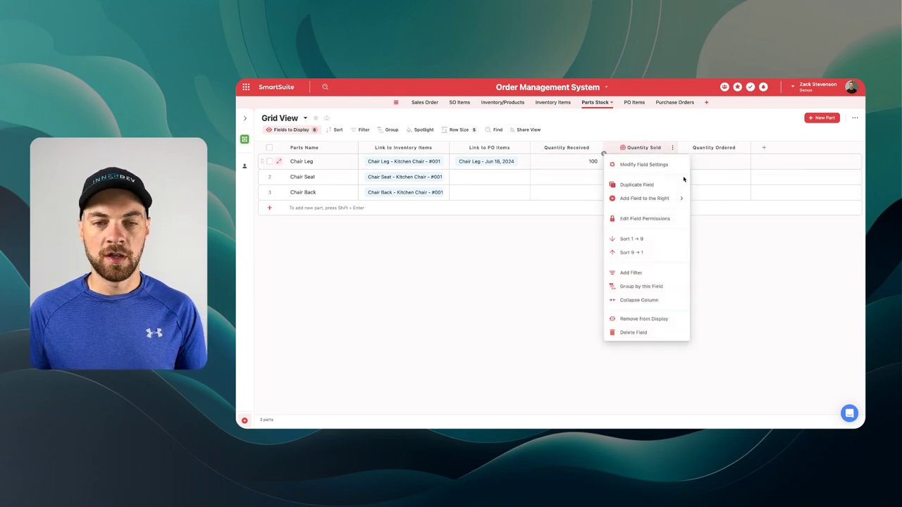
pyautogui.moveTo(651, 198)
pyautogui.write('formula')
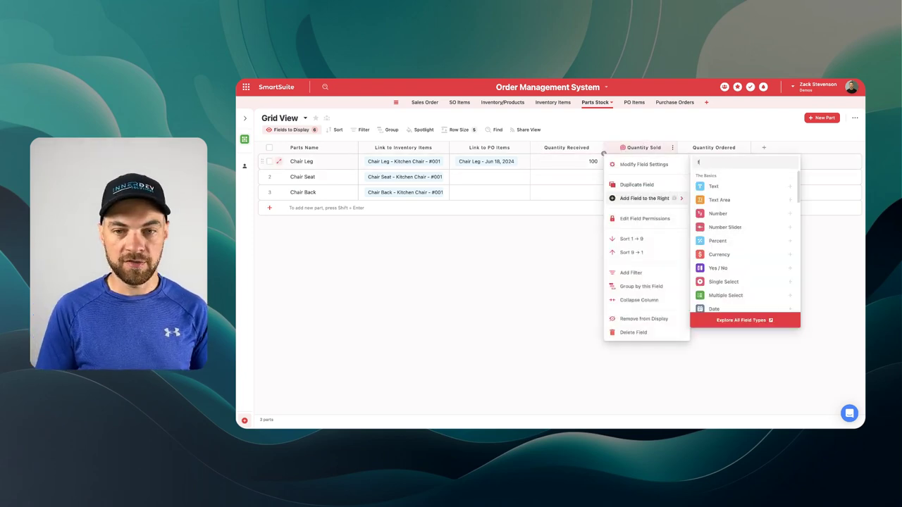
pyautogui.press('Return')
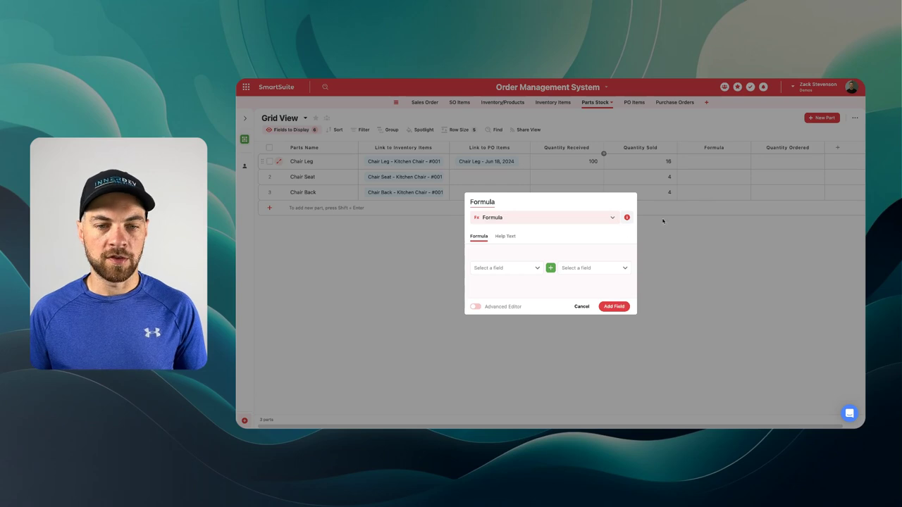
pyautogui.click(523, 266)
pyautogui.click(519, 303)
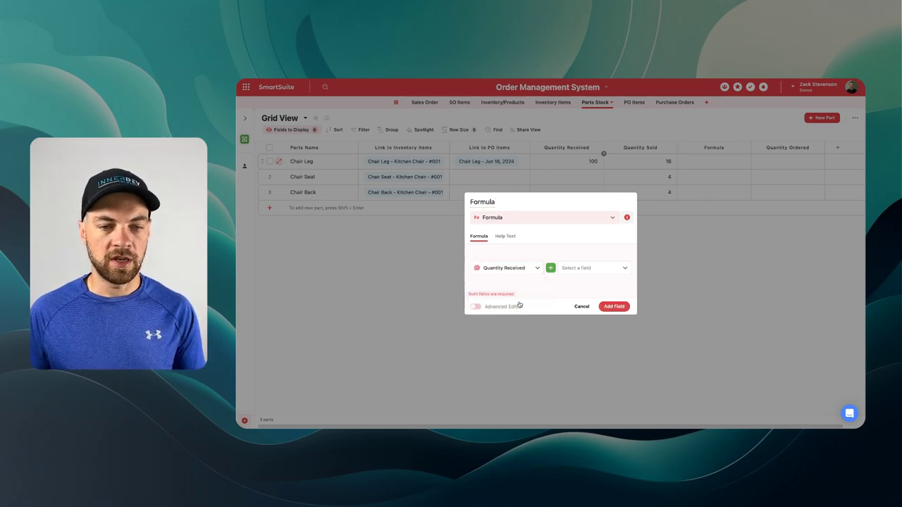
pyautogui.click(550, 268)
pyautogui.click(550, 300)
pyautogui.click(574, 271)
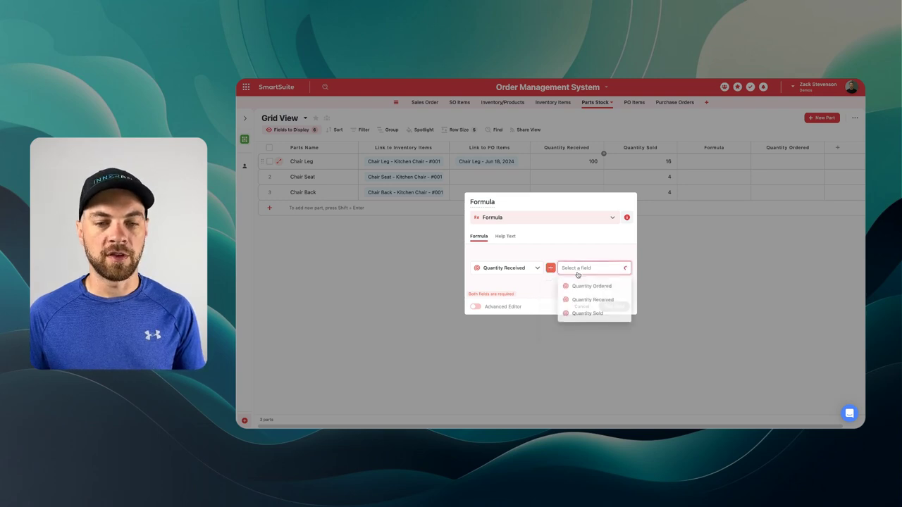
pyautogui.click(593, 313)
# - Name the formula field Qty In Stock and create it
pyautogui.doubleClick(484, 203)
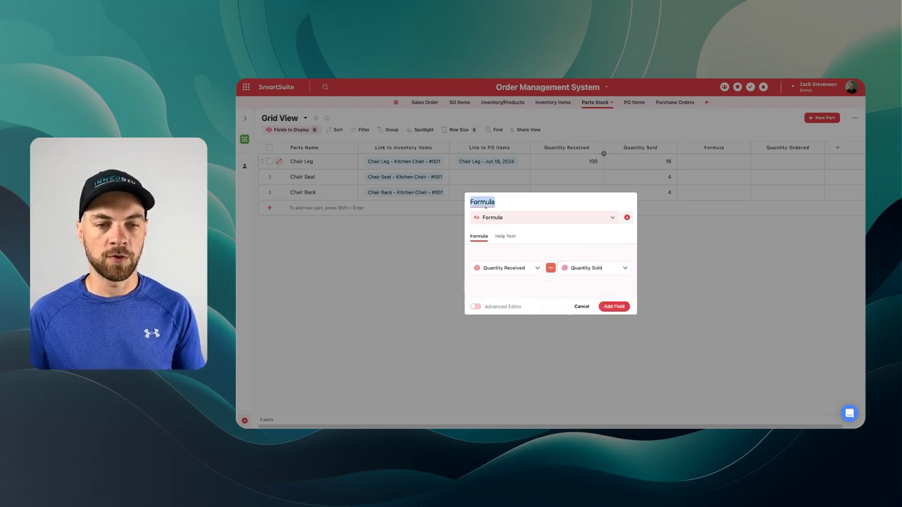
pyautogui.press('BackSpace')
pyautogui.write('Qty')
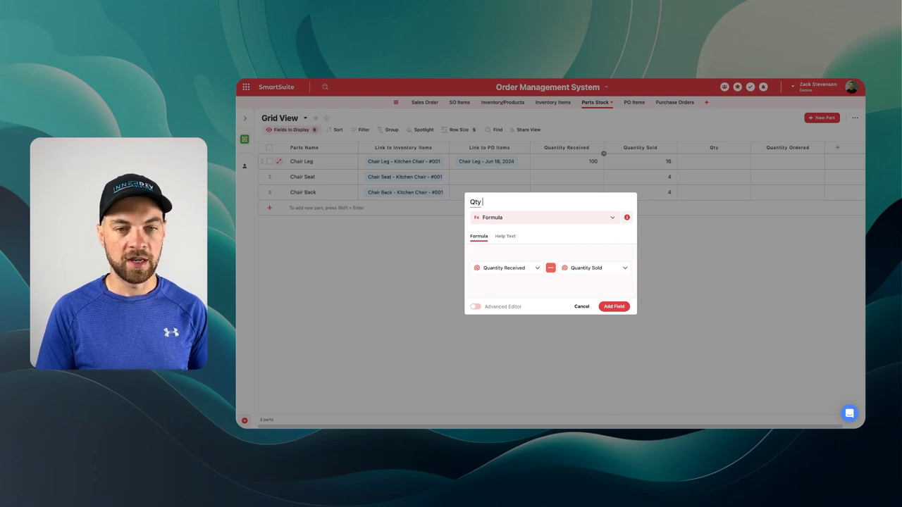
pyautogui.write(' In Stock')
pyautogui.press('Return')
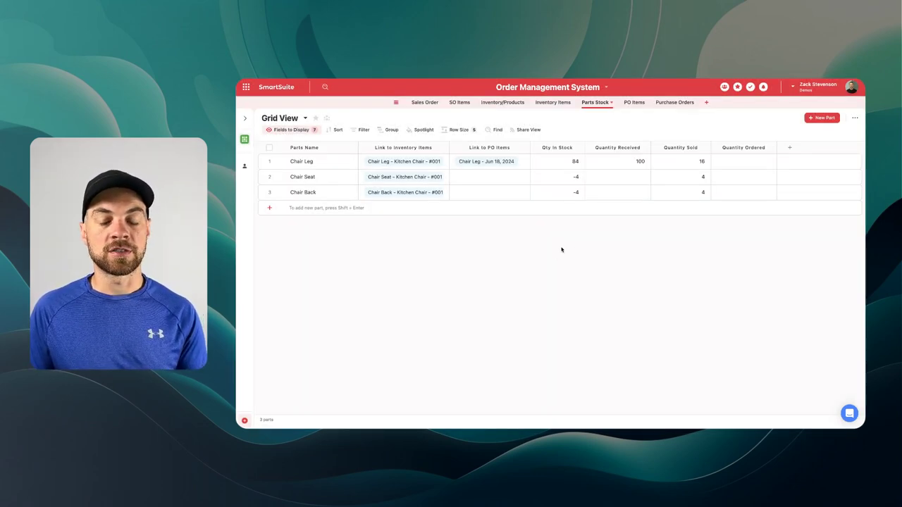
# - In Inventory Items, add a Formula field named Sets in Stock
pyautogui.click(554, 103)
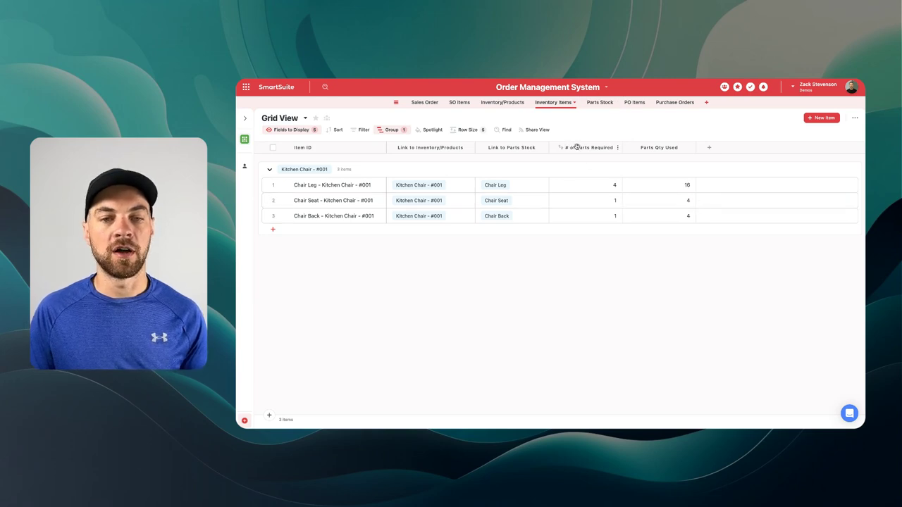
pyautogui.click(709, 148)
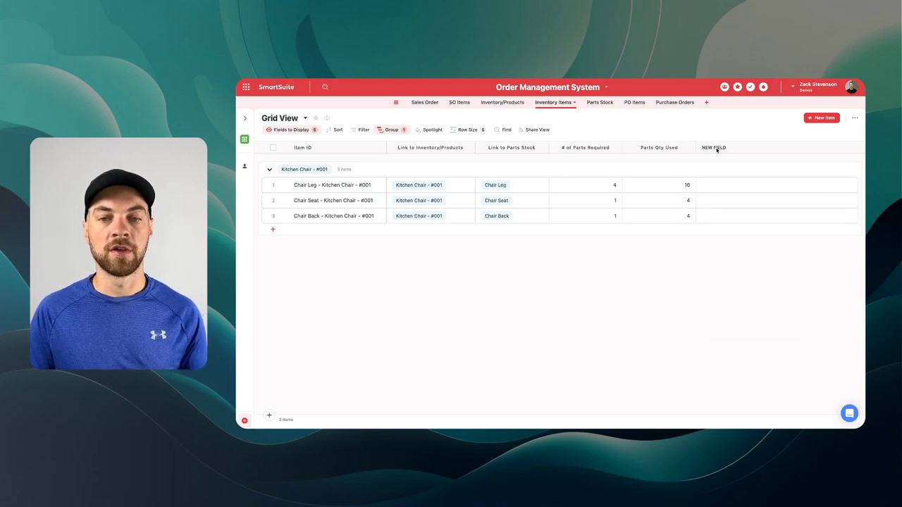
pyautogui.write('form')
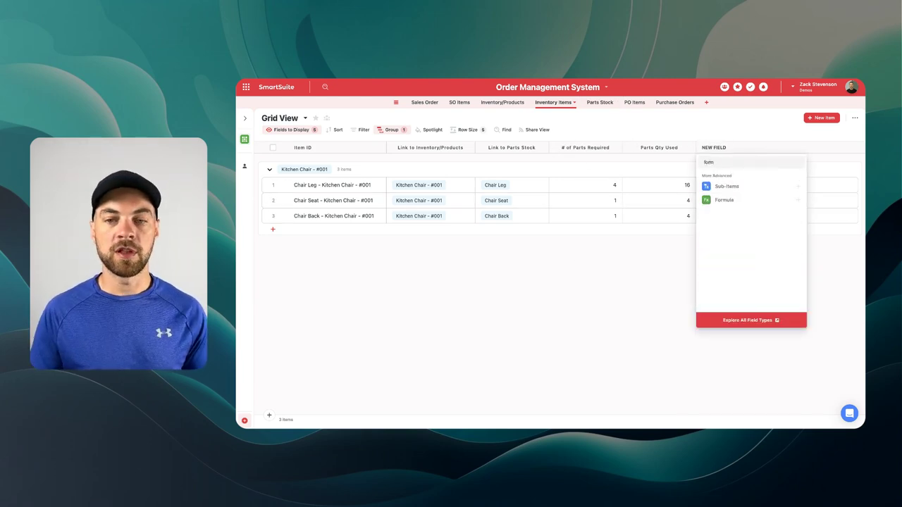
pyautogui.click(725, 200)
pyautogui.press('BackSpace')
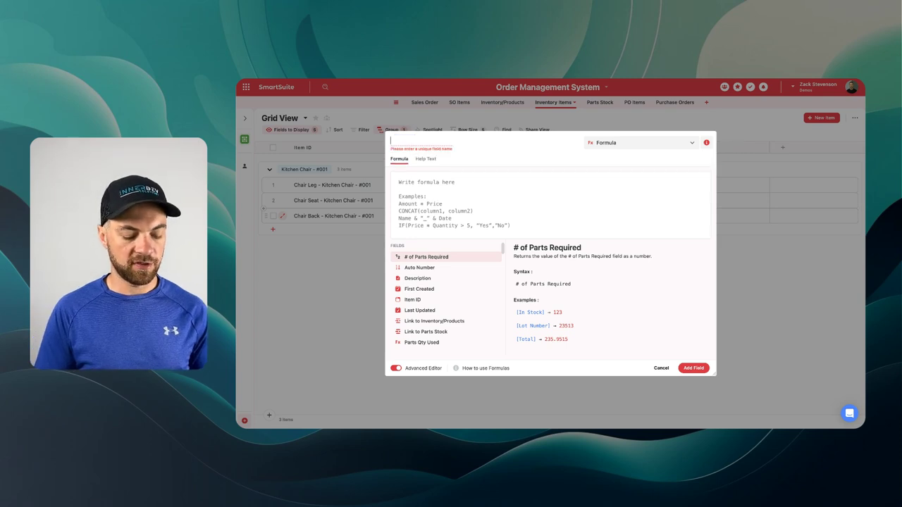
pyautogui.write('Sets in Stock')
# - Set the formula to [Link to Parts Stock].[Qty In Stock] divided by [# of Parts Required]
pyautogui.click(446, 189)
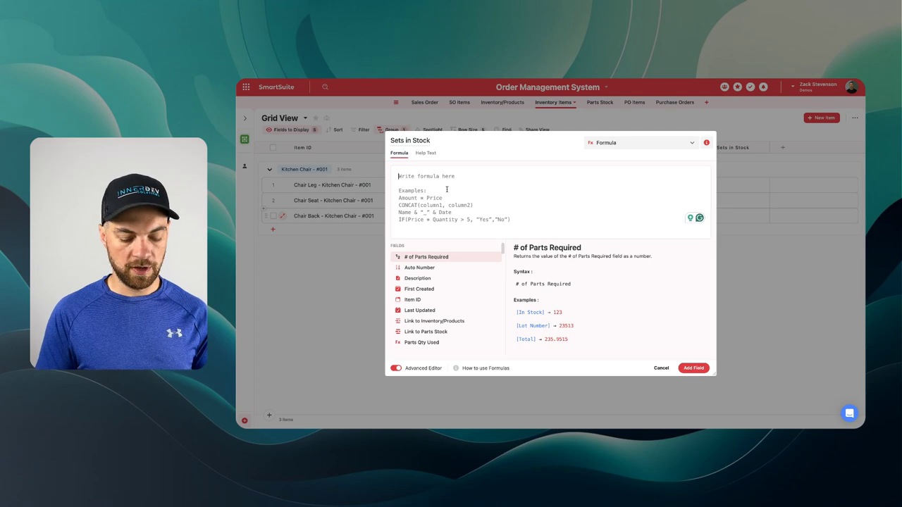
pyautogui.write('part')
pyautogui.press('Down')
pyautogui.press('Return')
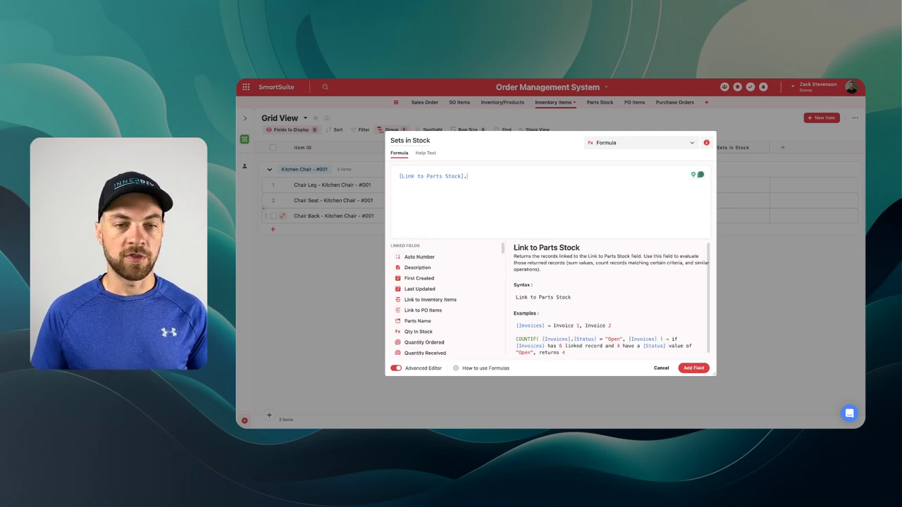
pyautogui.write('.st')
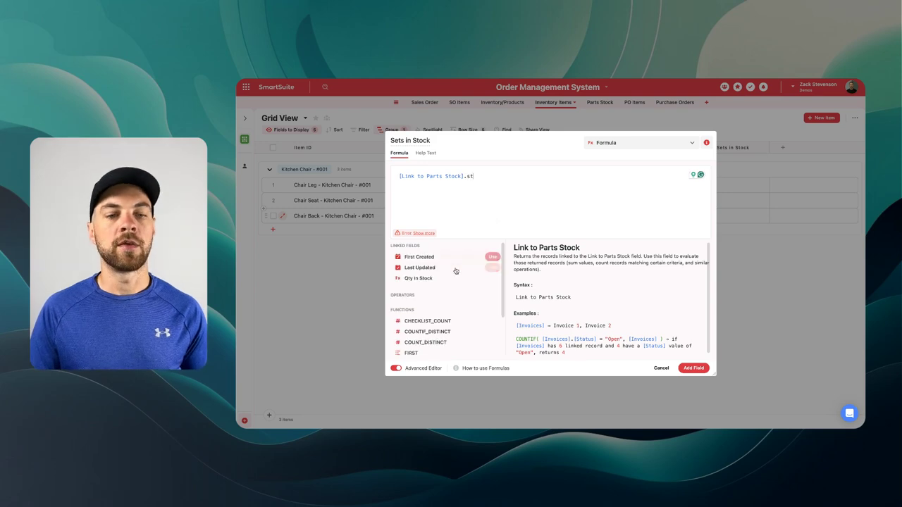
pyautogui.moveTo(488, 281)
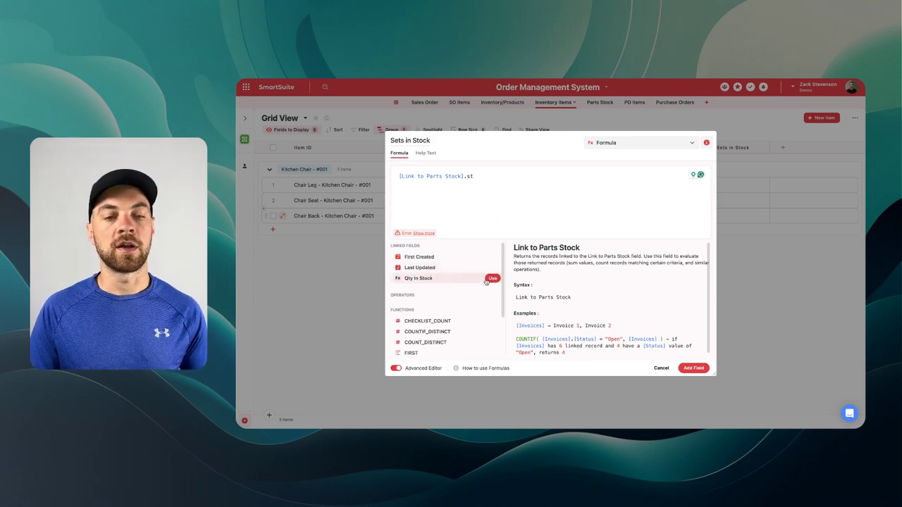
pyautogui.click(491, 279)
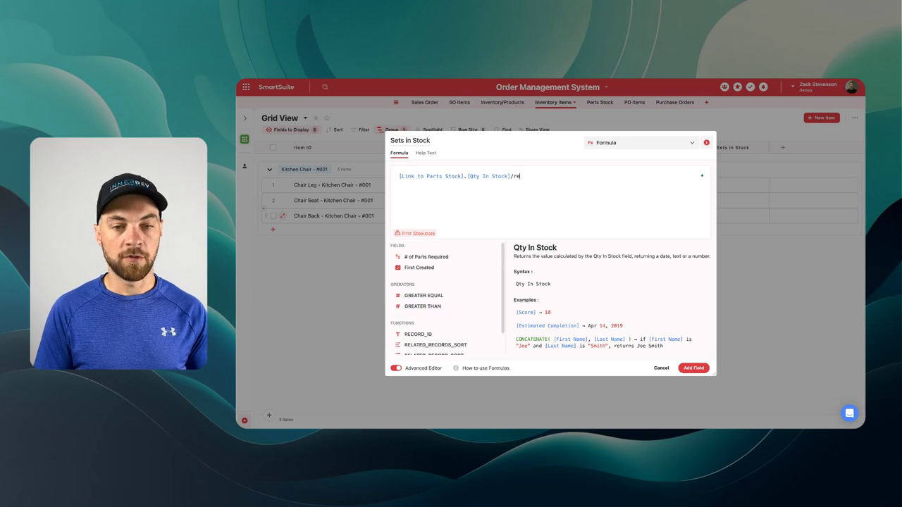
pyautogui.click(492, 257)
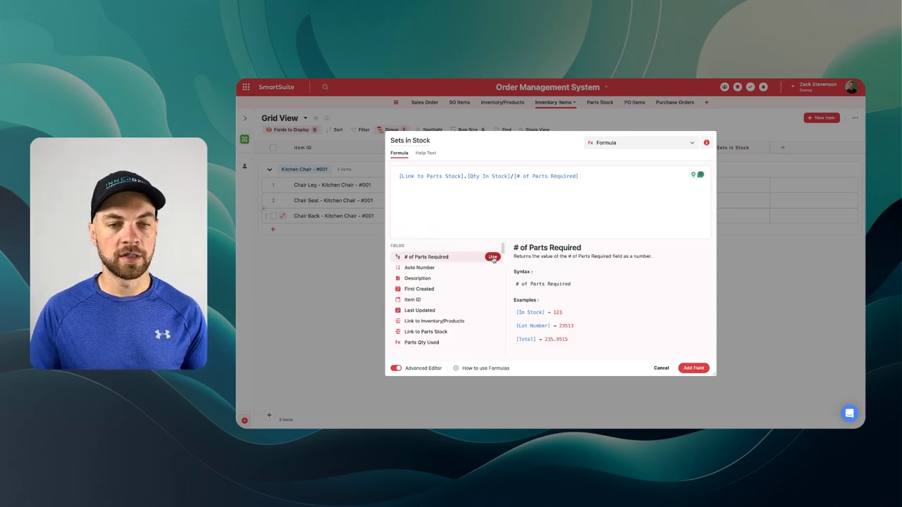
pyautogui.click(693, 368)
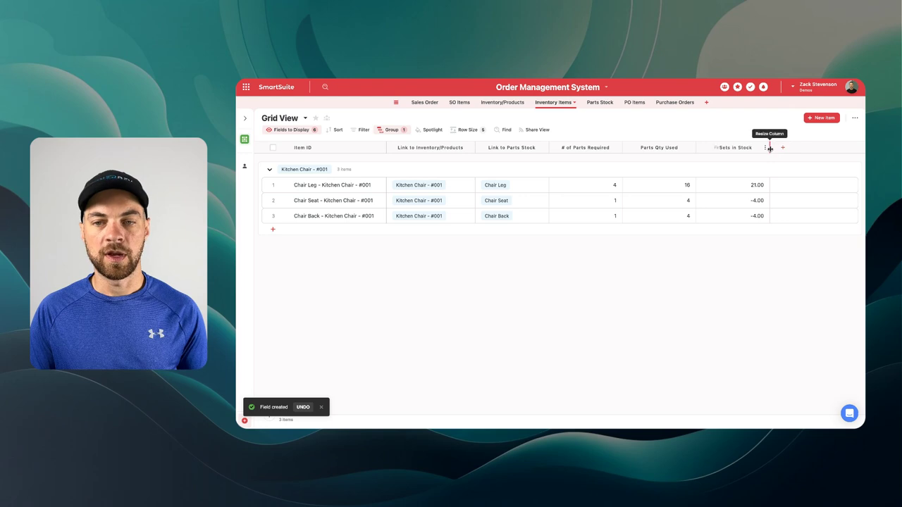
# - Narrow the Sets in Stock column and clear the cell selection
pyautogui.moveTo(768, 147); pyautogui.dragTo(758, 147)
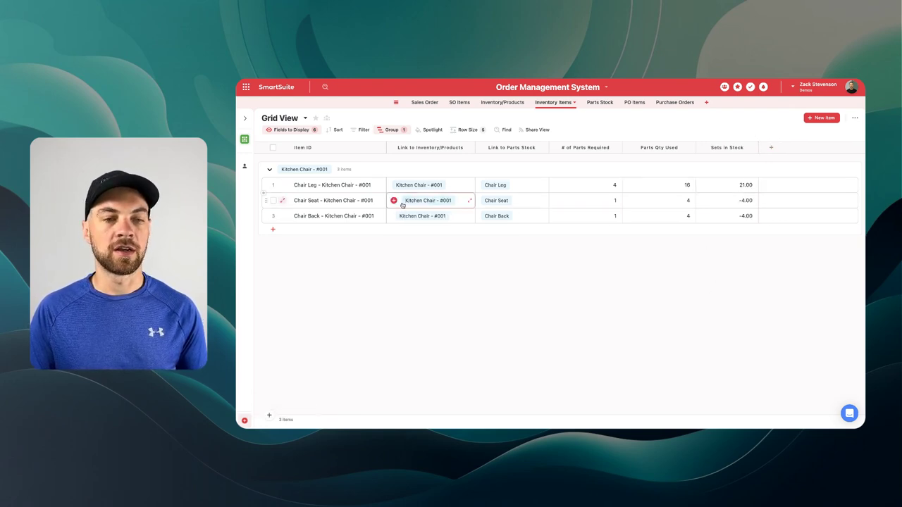
pyautogui.click(504, 186)
pyautogui.click(529, 268)
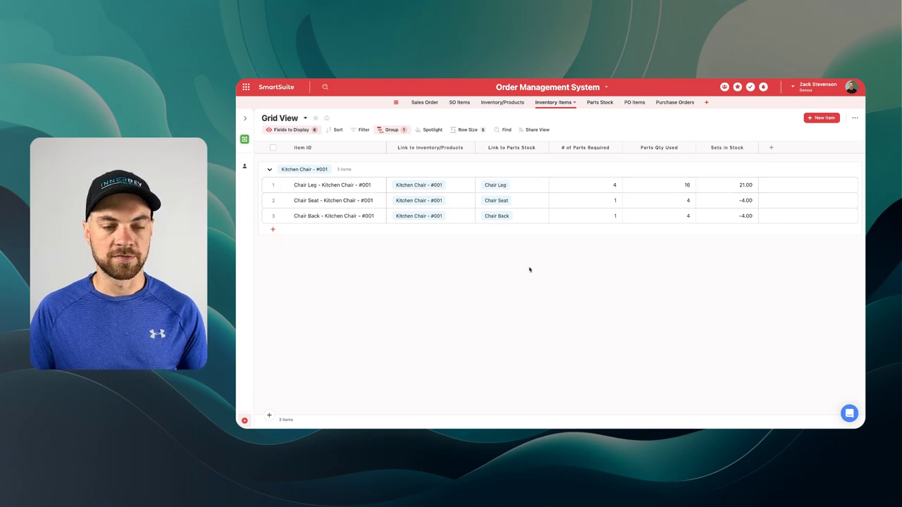
# - Wrap the Sets in Stock formula in ROUND(..., 0) and save it
pyautogui.click(732, 148)
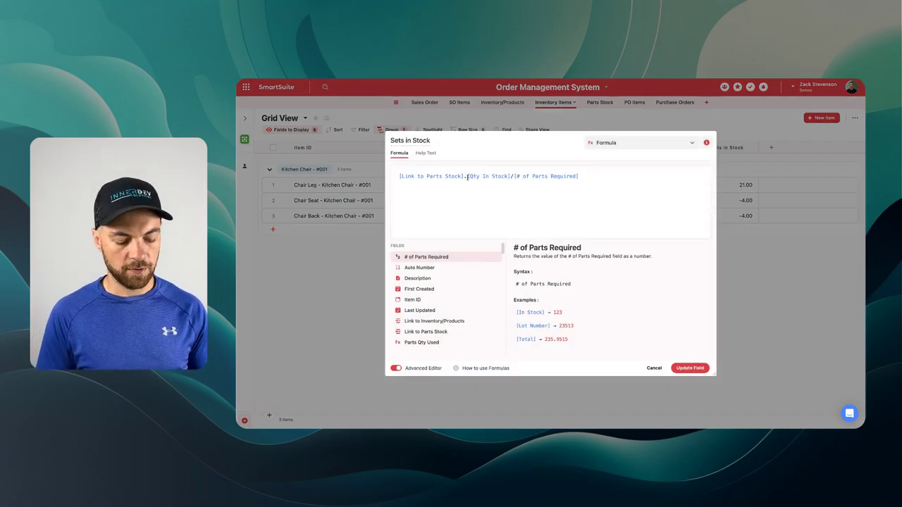
pyautogui.click(398, 179)
pyautogui.write('ROUND(')
pyautogui.click(599, 180)
pyautogui.write(',')
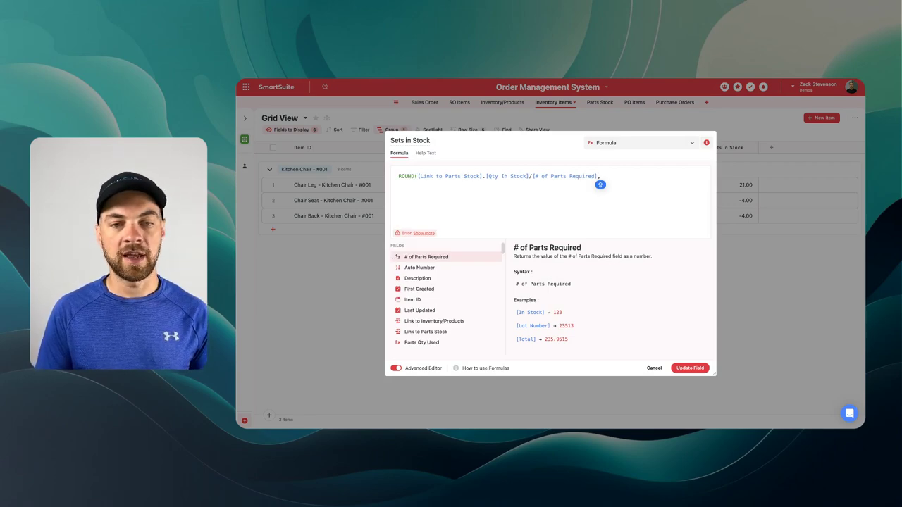
pyautogui.write('0')
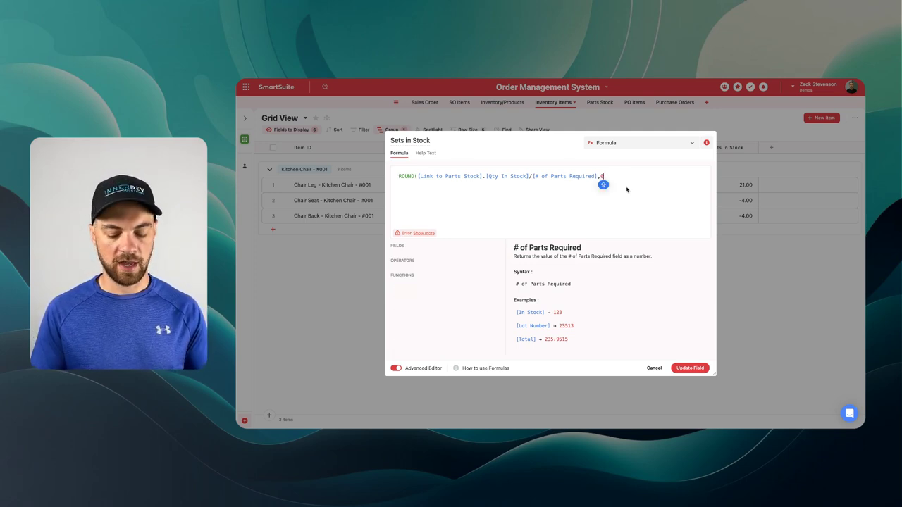
pyautogui.write(')')
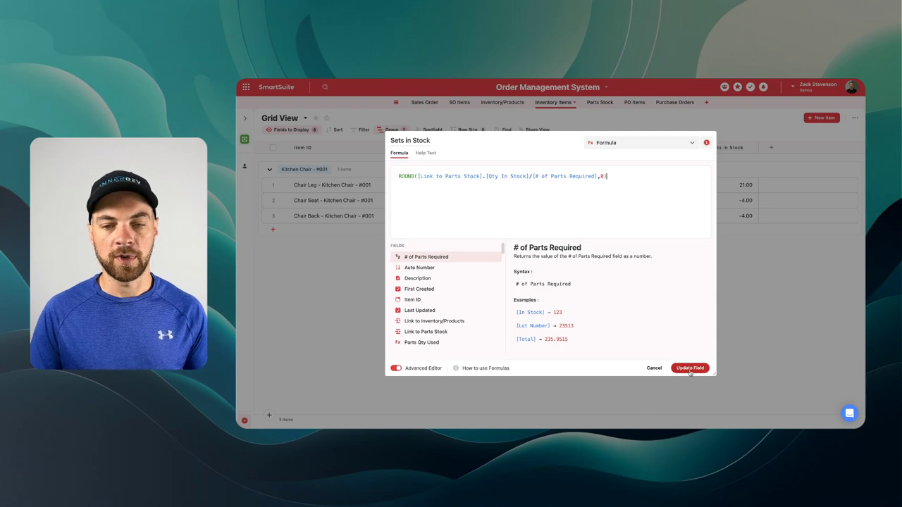
pyautogui.click(689, 368)
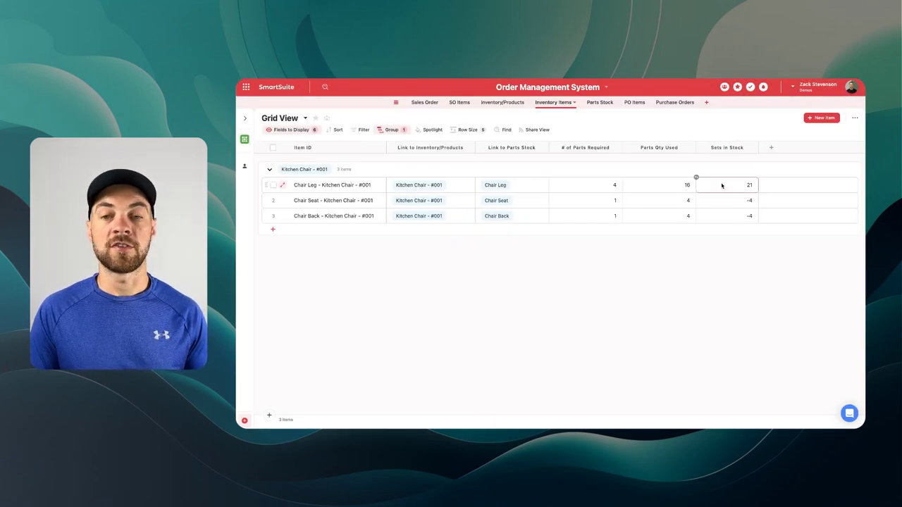
# - Give the Sets in Stock field a help description about sets buildable from stocked parts
pyautogui.doubleClick(733, 147)
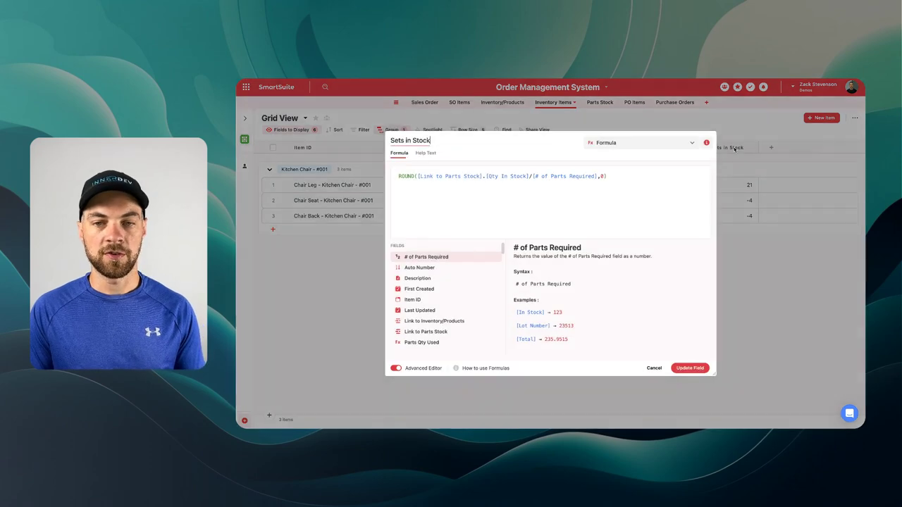
pyautogui.click(426, 153)
pyautogui.click(426, 201)
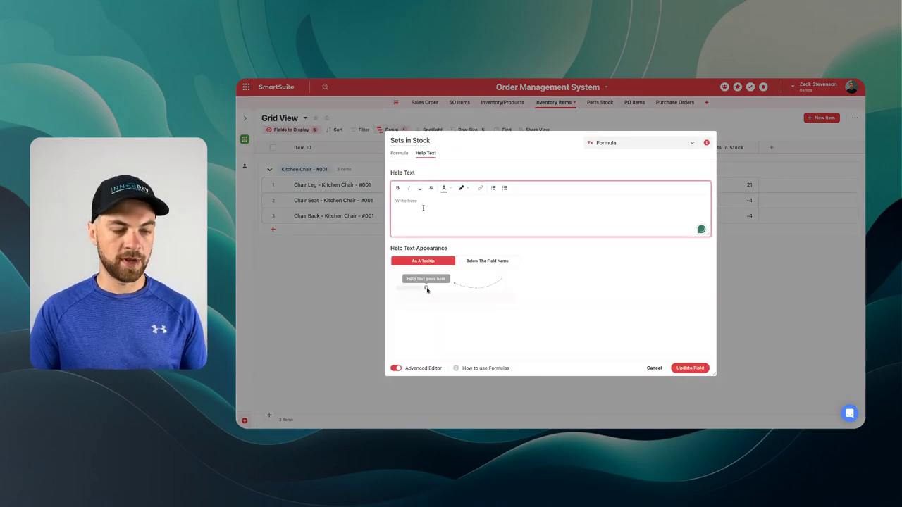
pyautogui.write('Field is used to calculate the number of sets that can be built for this particular item based on the parts in stock.')
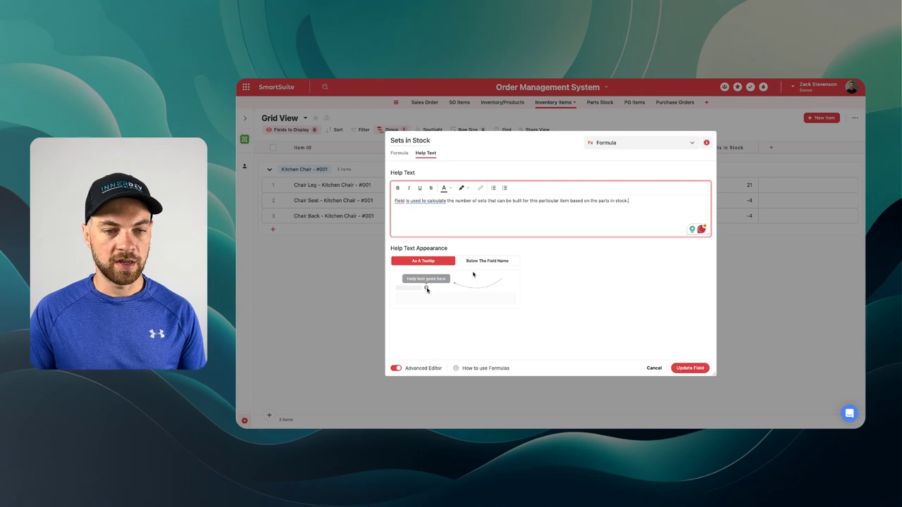
pyautogui.click(690, 368)
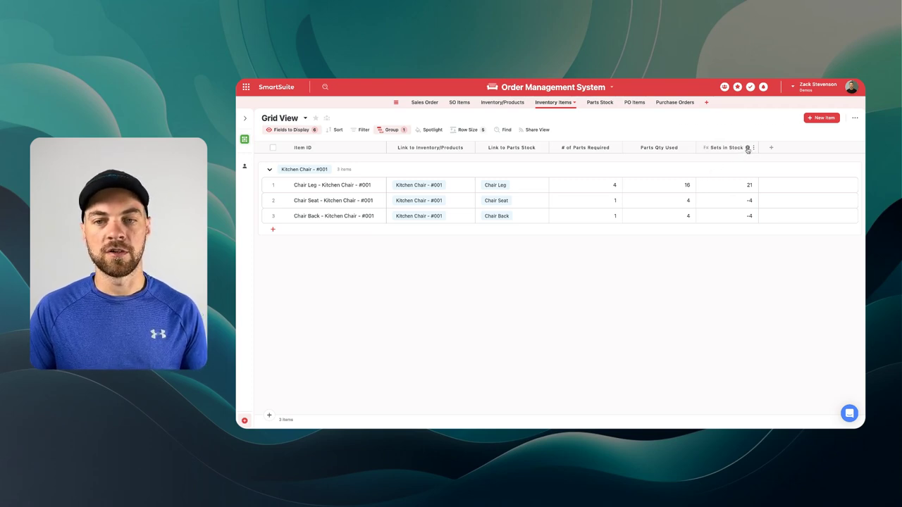
pyautogui.moveTo(747, 150)
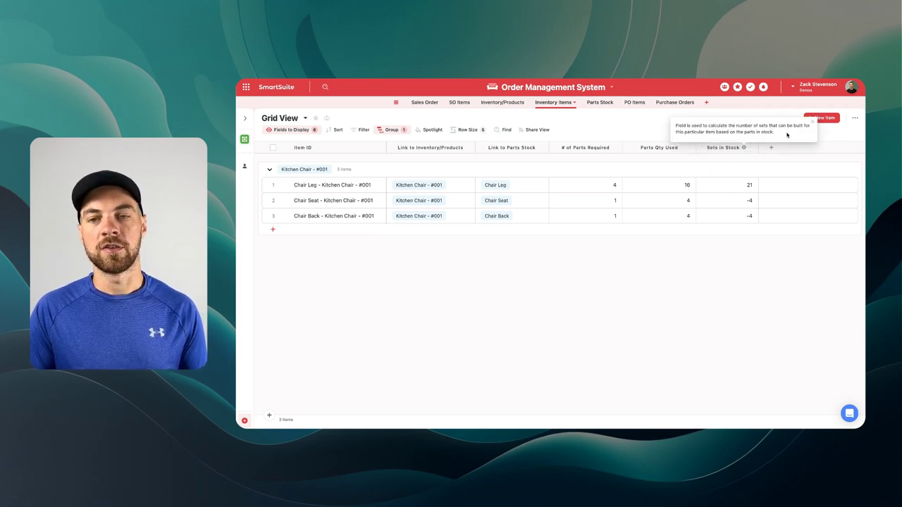
pyautogui.moveTo(787, 134); pyautogui.dragTo(682, 126)
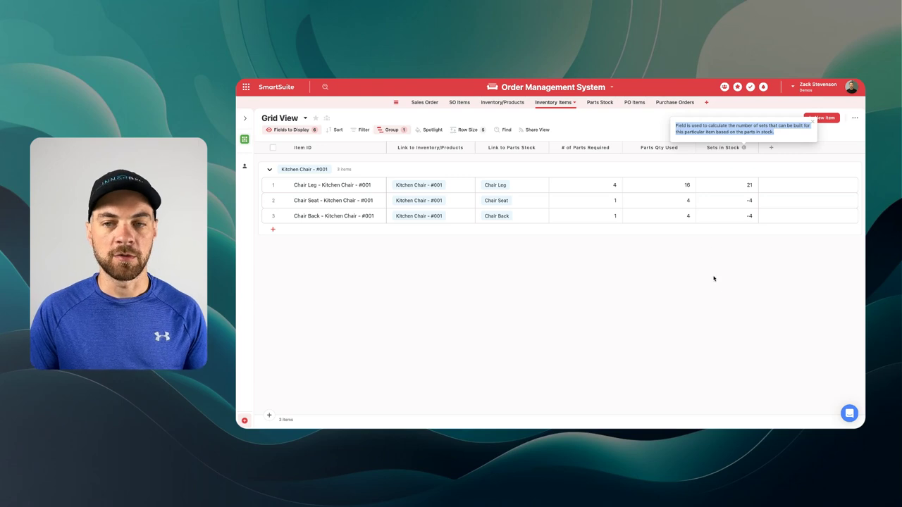
# - Go to the PO Items table and begin adding a new field
pyautogui.click(599, 102)
pyautogui.click(631, 103)
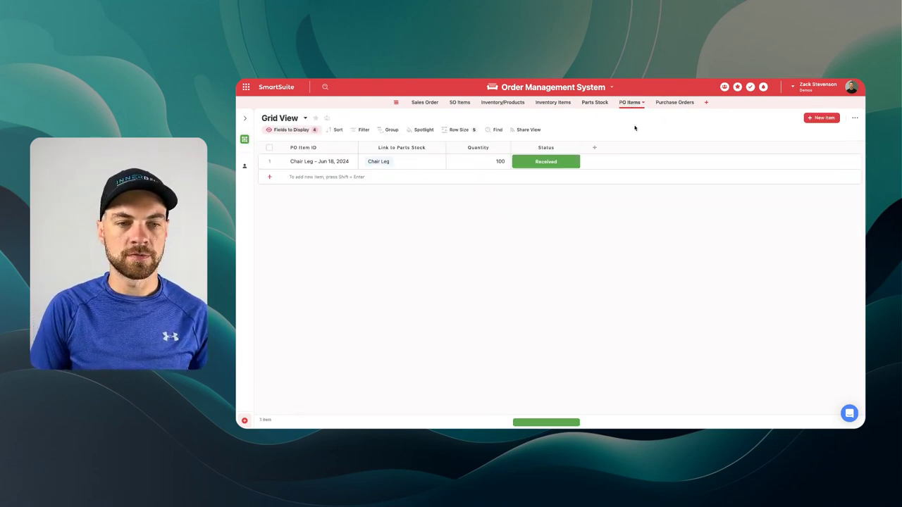
pyautogui.click(594, 148)
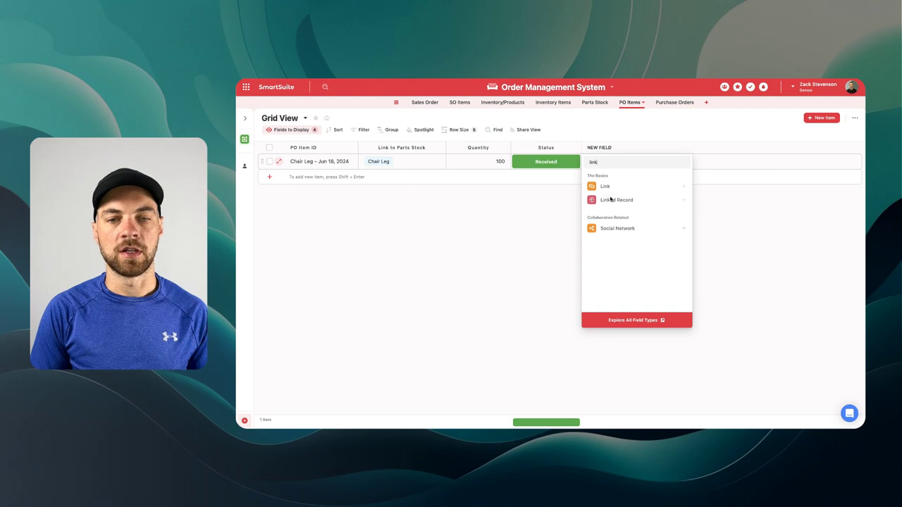
# - Add a single-record Linked Record field to Purchase Orders, then view the Purchase Orders table
pyautogui.click(610, 200)
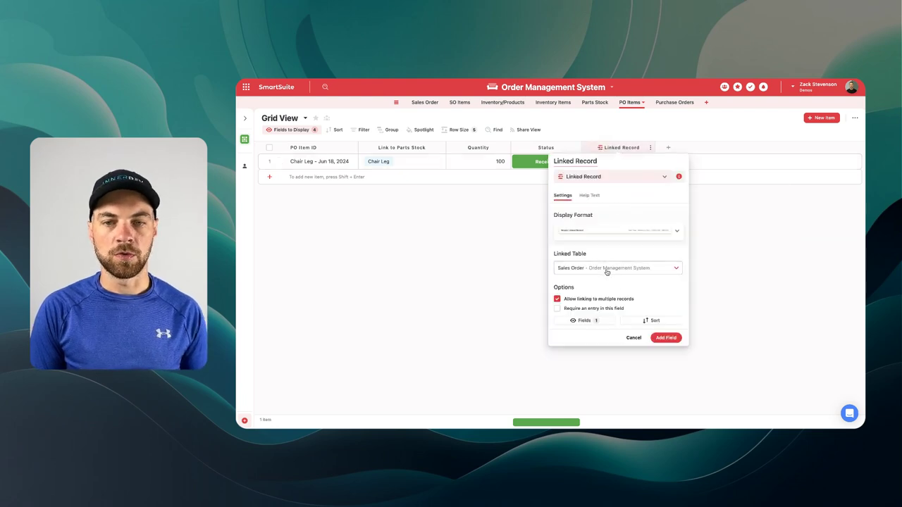
pyautogui.click(606, 272)
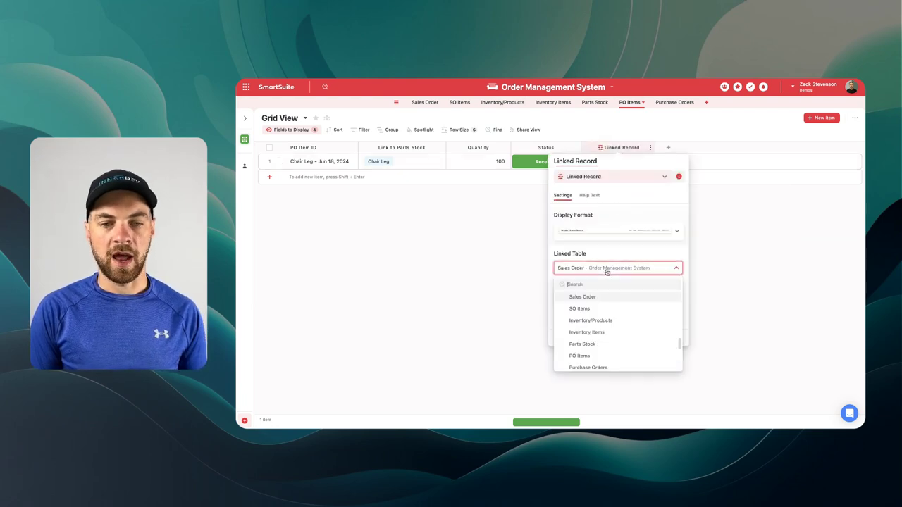
pyautogui.click(599, 361)
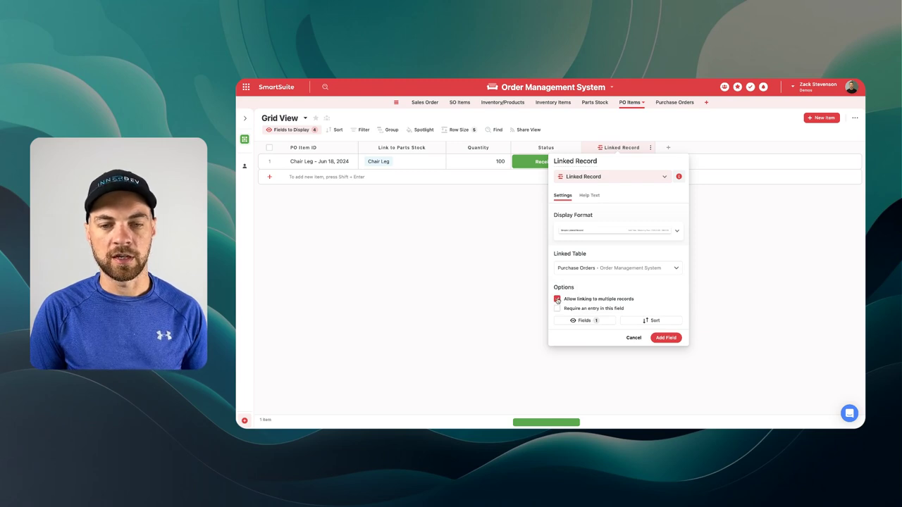
pyautogui.click(557, 299)
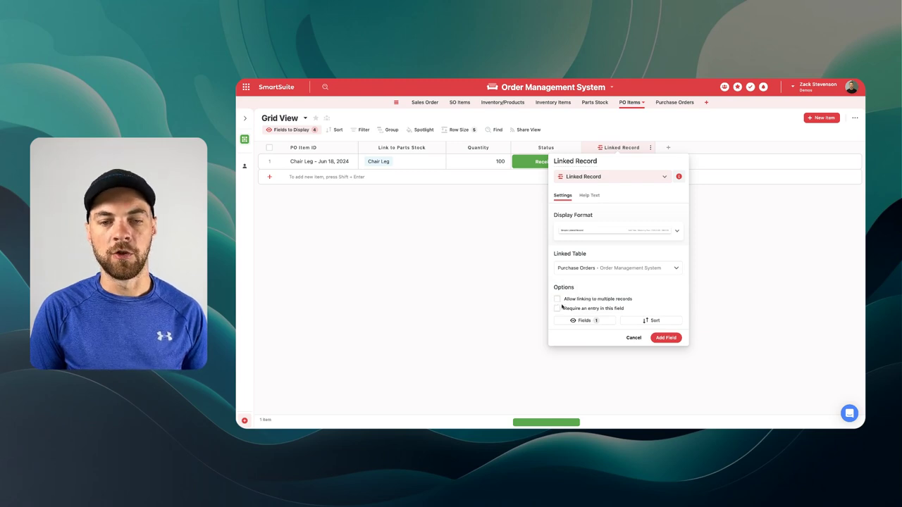
pyautogui.click(668, 338)
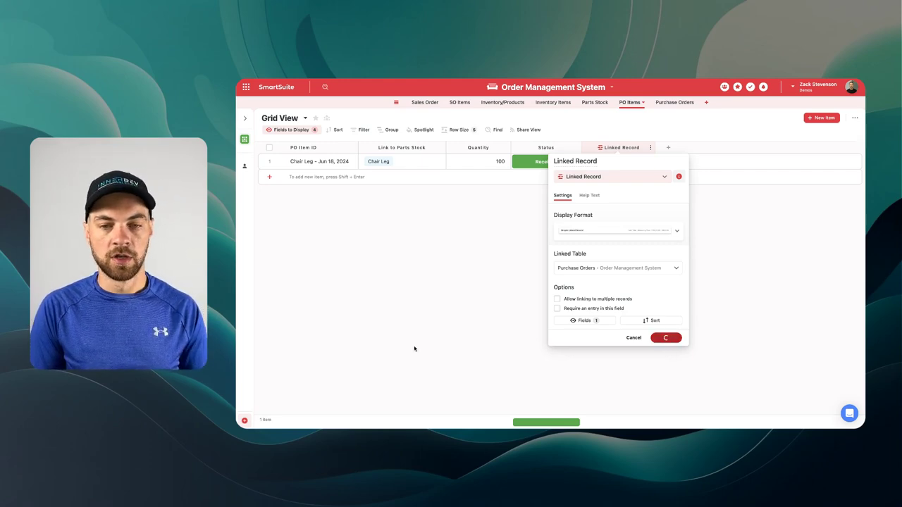
pyautogui.click(673, 102)
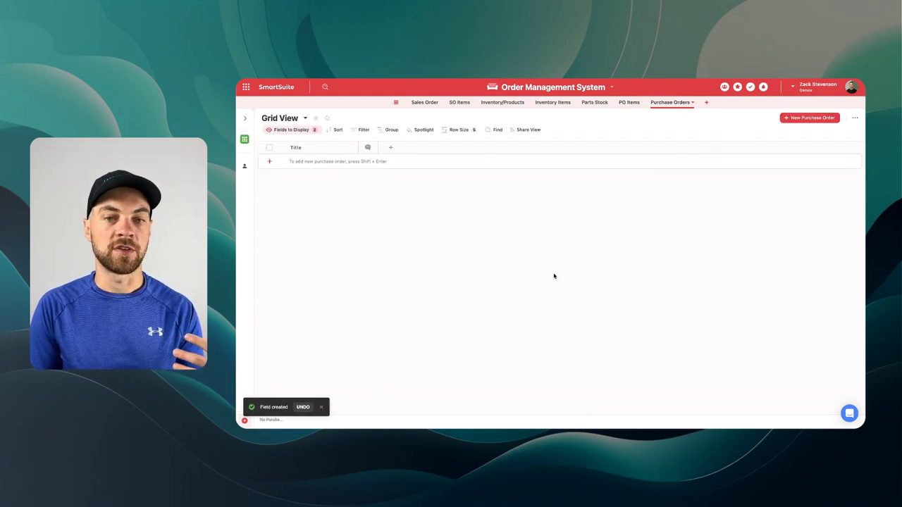
# - Hide the comments column and show the Auto Number field in the Purchase Orders grid
pyautogui.click(362, 148)
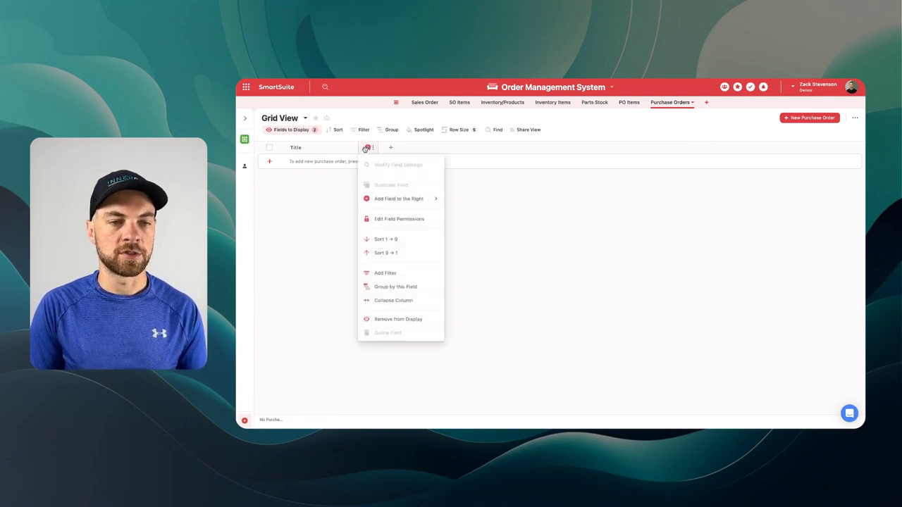
pyautogui.click(388, 317)
pyautogui.click(297, 132)
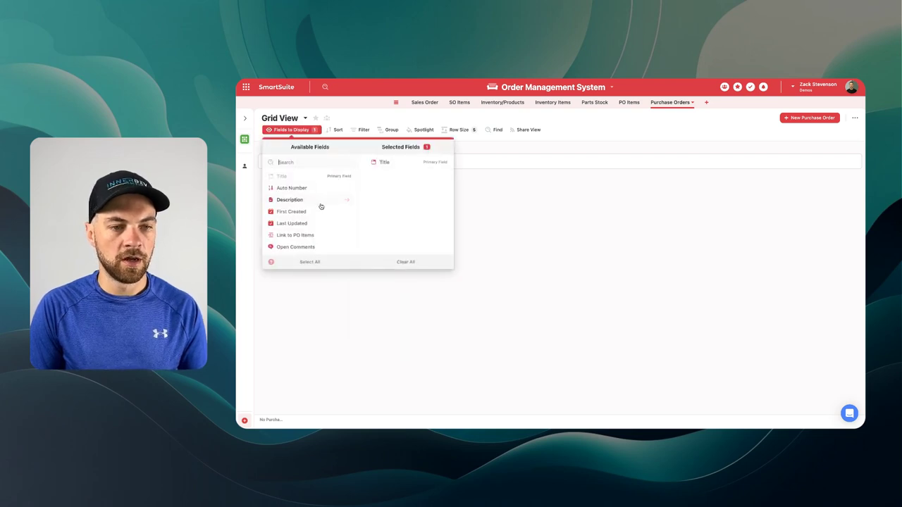
pyautogui.click(296, 189)
pyautogui.click(507, 229)
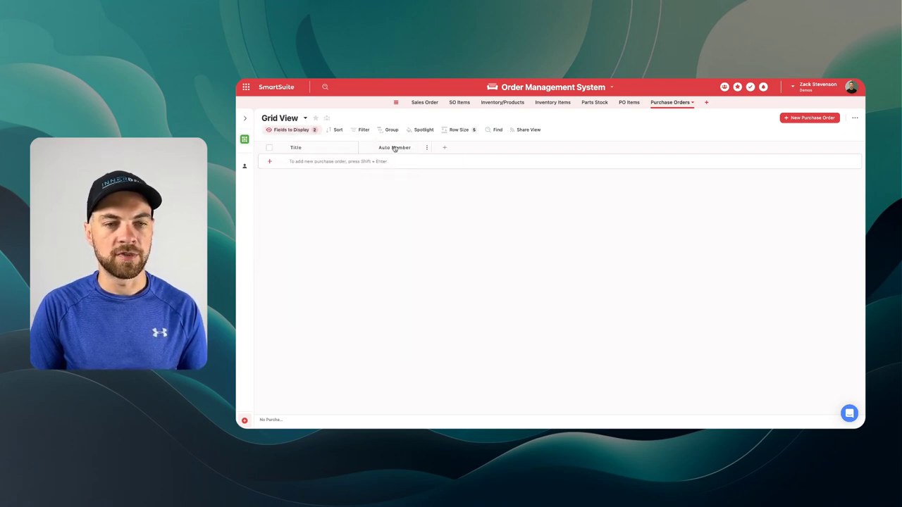
# - Add a Status field with options Pending, Ordered, Received and Part
pyautogui.click(444, 148)
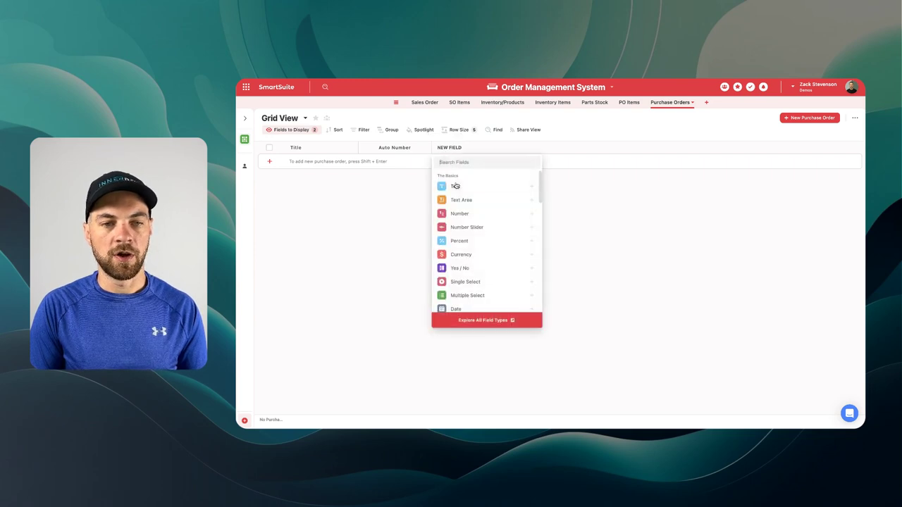
pyautogui.write('stat')
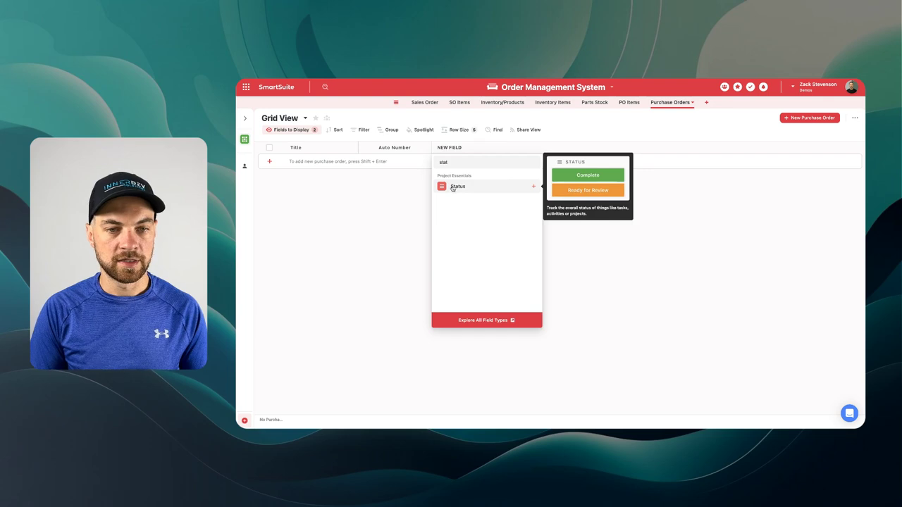
pyautogui.press('Return')
pyautogui.write('Pending')
pyautogui.press('Tab')
pyautogui.write('Ordere')
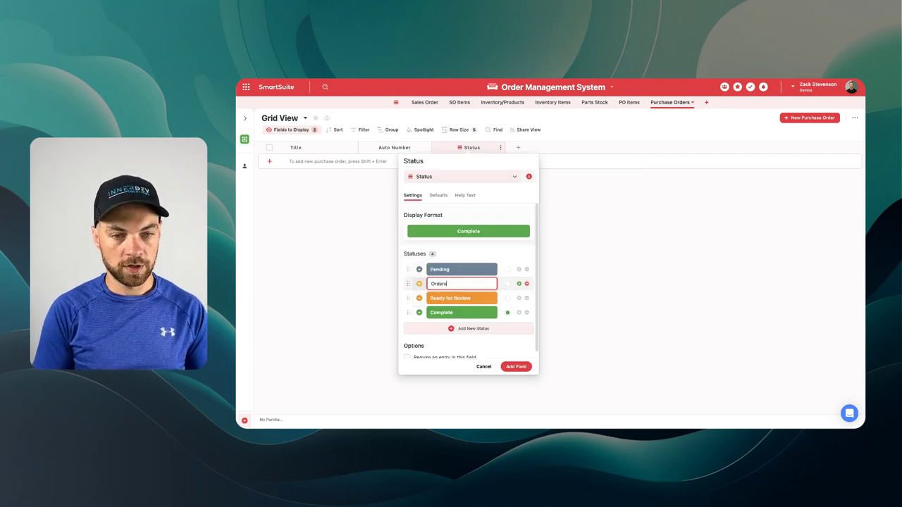
pyautogui.write('d')
pyautogui.press('Tab')
pyautogui.press('Tab')
pyautogui.write('Received')
pyautogui.click(472, 298)
pyautogui.doubleClick(471, 298)
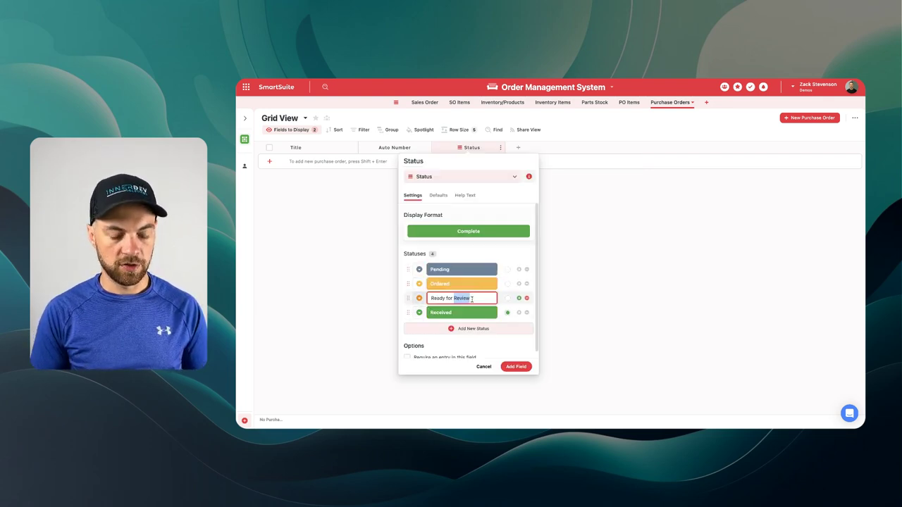
pyautogui.tripleClick(472, 298)
pyautogui.write('Partial Rece')
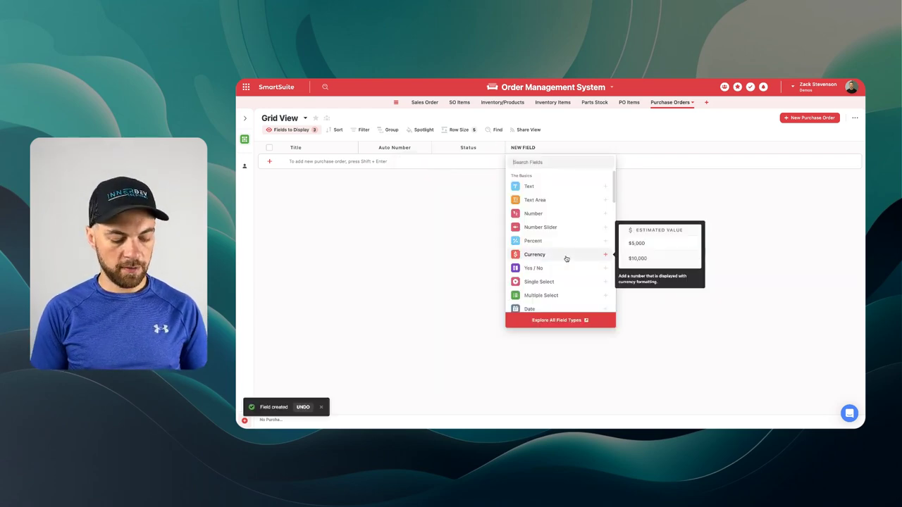
# - Add a Date field named Date Ordered
pyautogui.write('date')
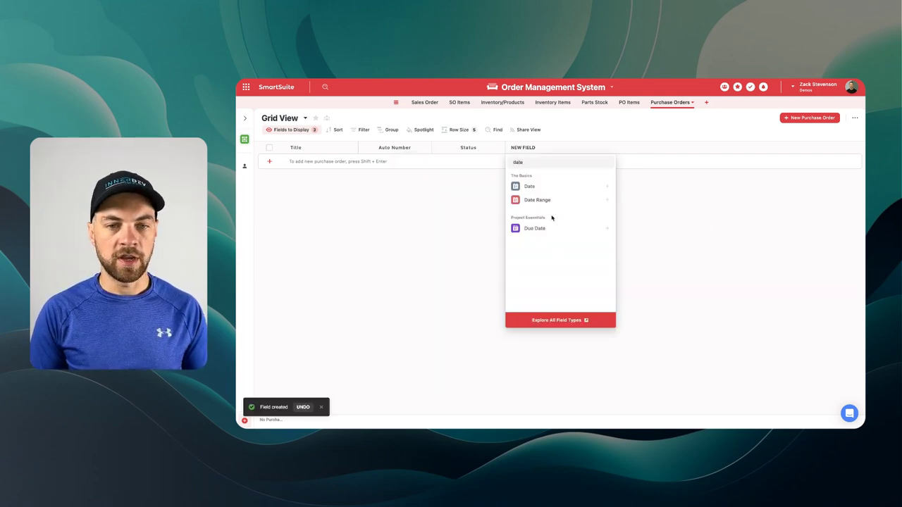
pyautogui.click(529, 186)
pyautogui.write('Or')
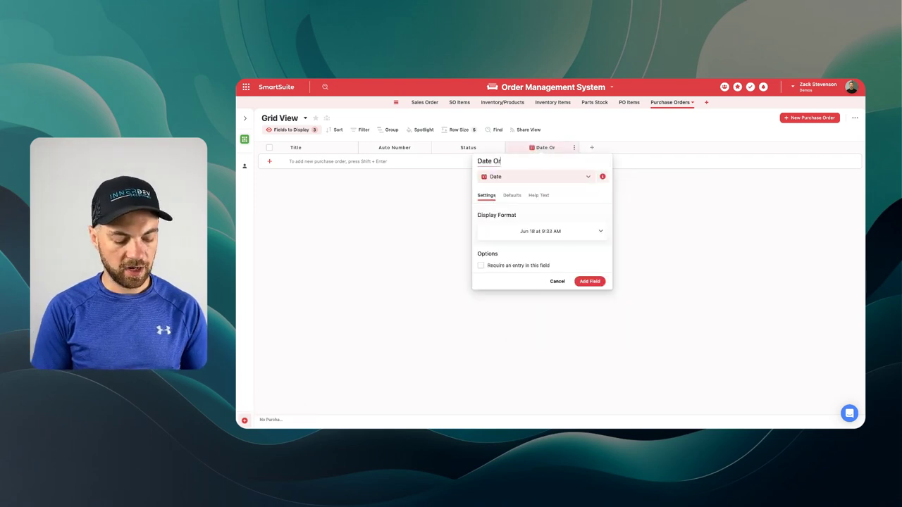
pyautogui.write('dered')
pyautogui.click(589, 281)
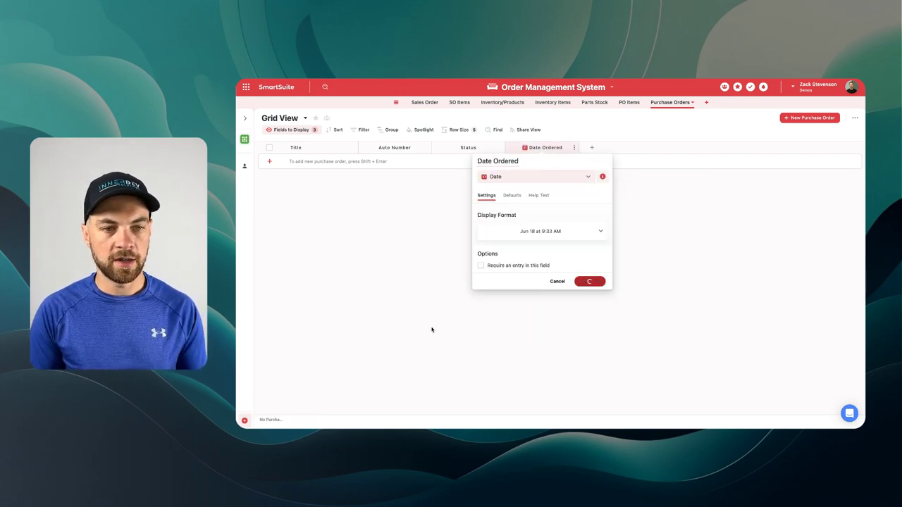
# - Give the Auto Number field the prefix PO#
pyautogui.click(385, 149)
pyautogui.click(339, 336)
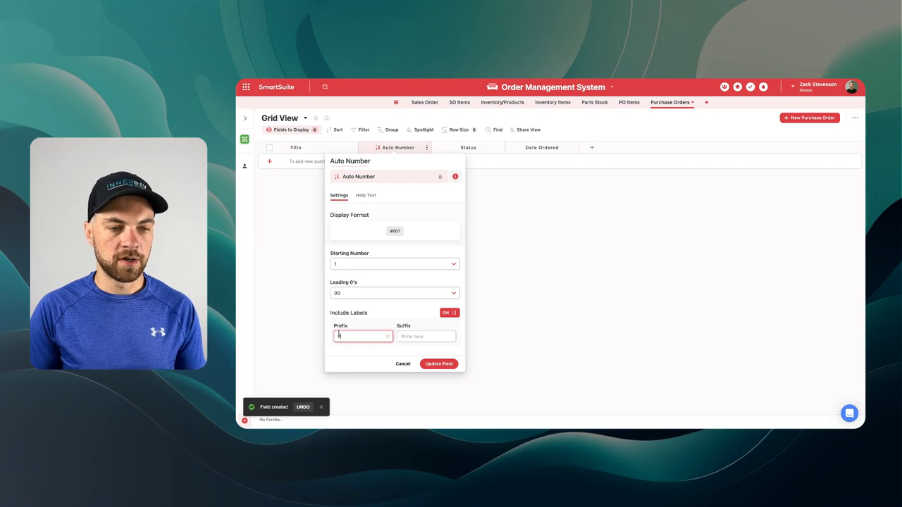
pyautogui.write('PO#')
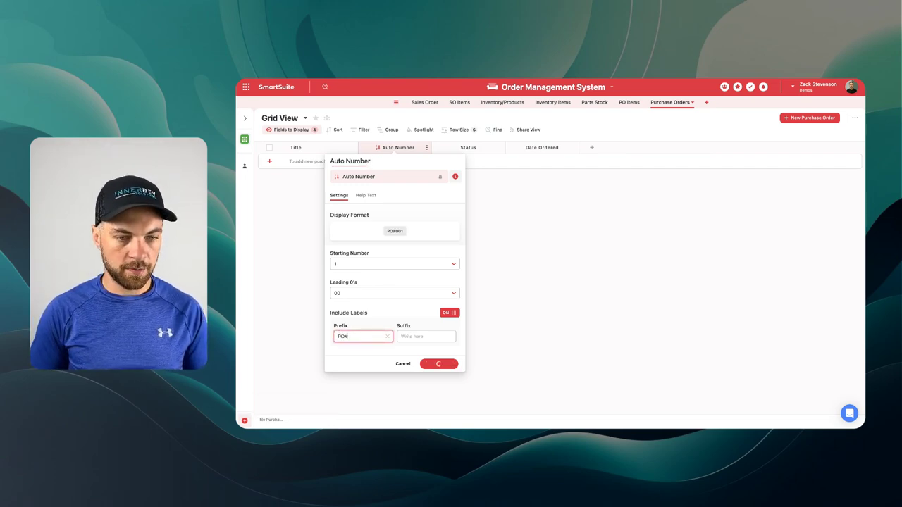
pyautogui.press('Return')
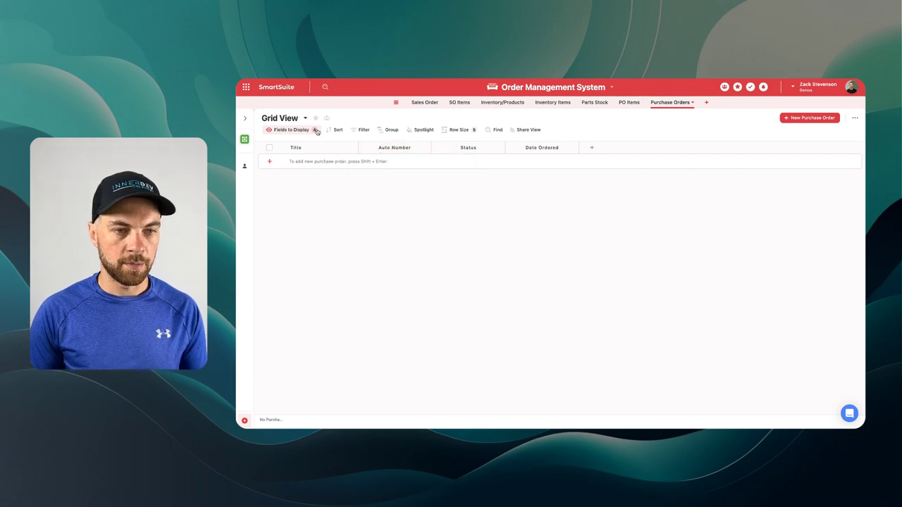
# - Rename the Title field to Purchase Order ID and convert it to auto generated
pyautogui.click(296, 147)
pyautogui.press('BackSpace')
pyautogui.write('Purc')
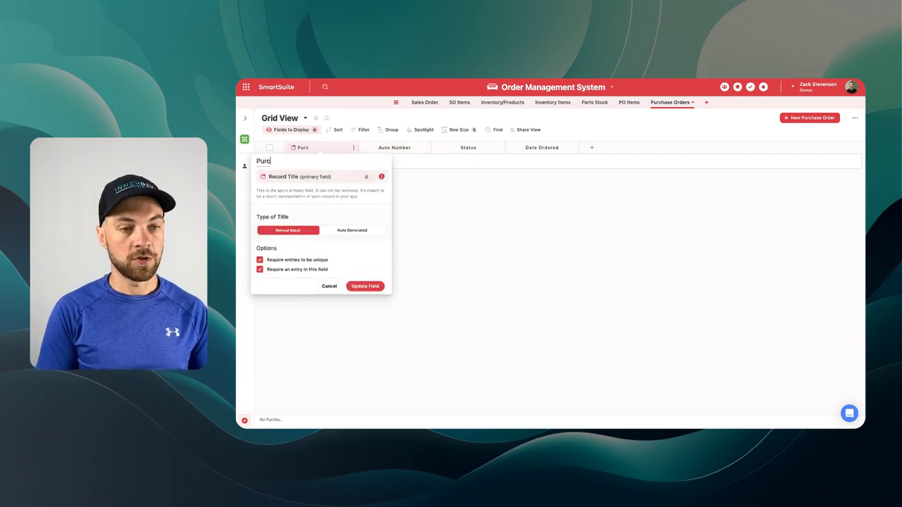
pyautogui.write('hase Order ID')
pyautogui.click(351, 230)
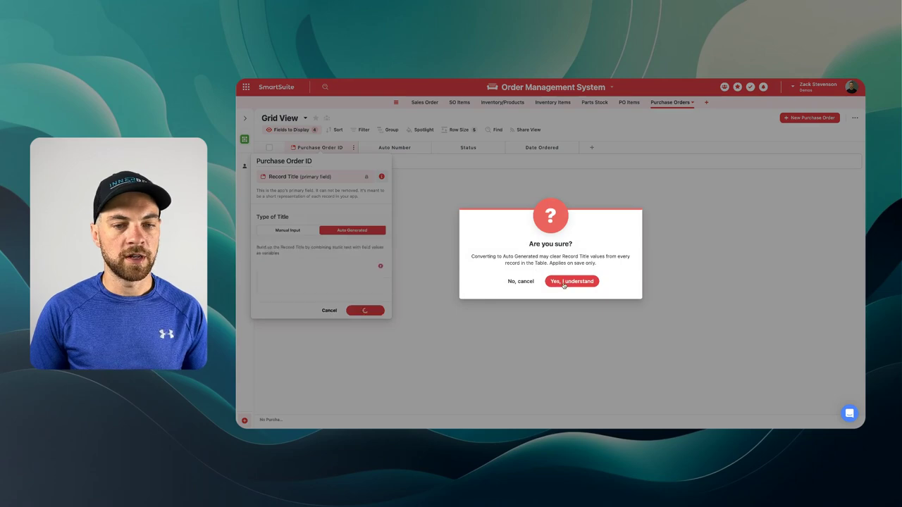
pyautogui.click(572, 281)
pyautogui.click(379, 262)
# - Build the title from Auto Number, '-' and Date Ordered, and save the field
pyautogui.click(288, 308)
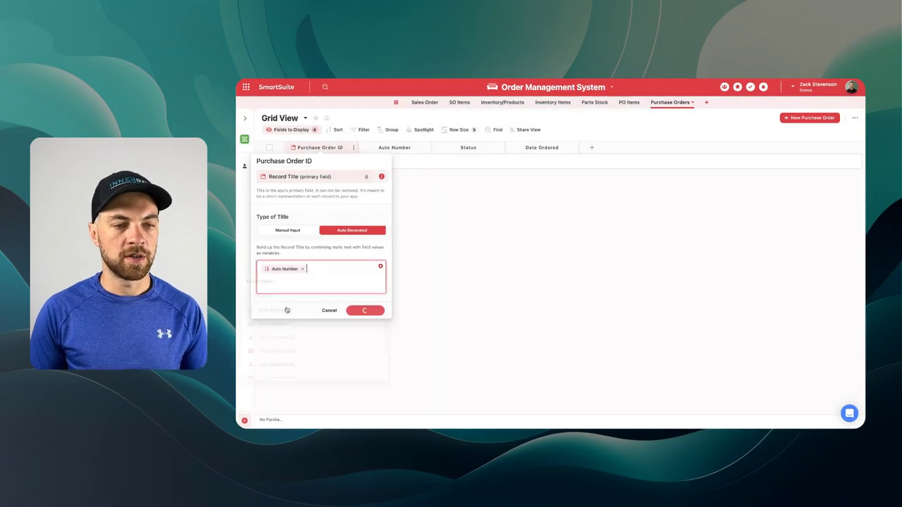
pyautogui.write('-')
pyautogui.click(362, 266)
pyautogui.write('date')
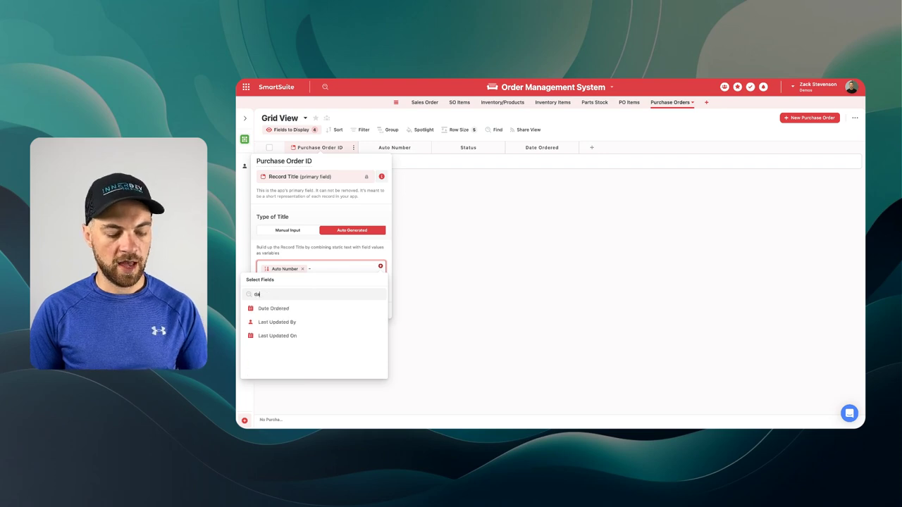
pyautogui.click(283, 310)
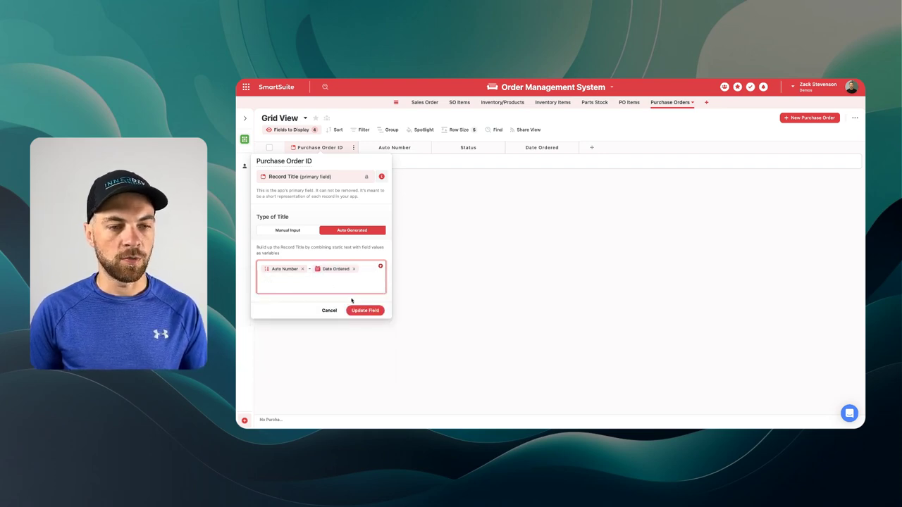
pyautogui.click(365, 310)
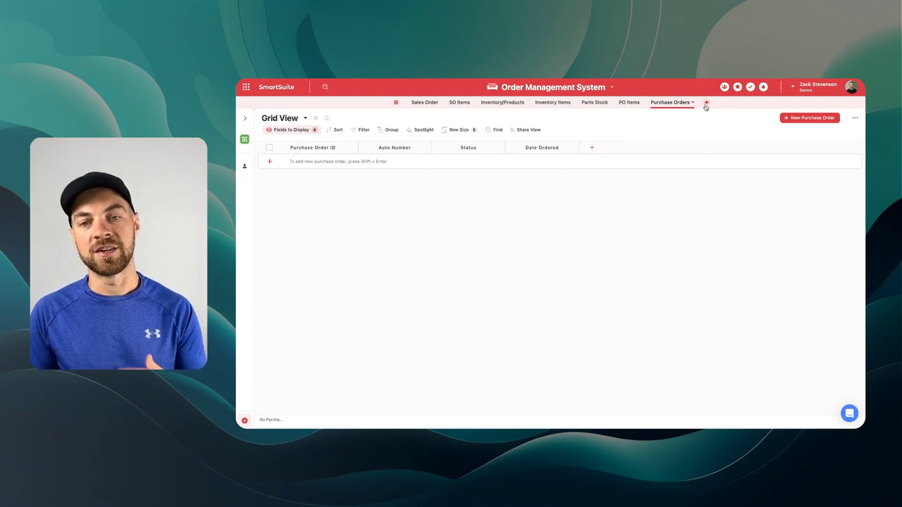
pyautogui.click(420, 103)
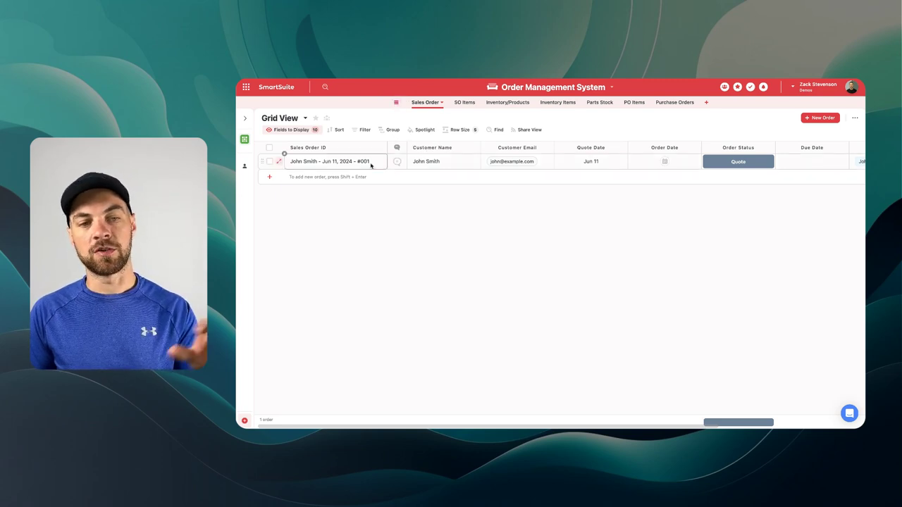
pyautogui.click(674, 103)
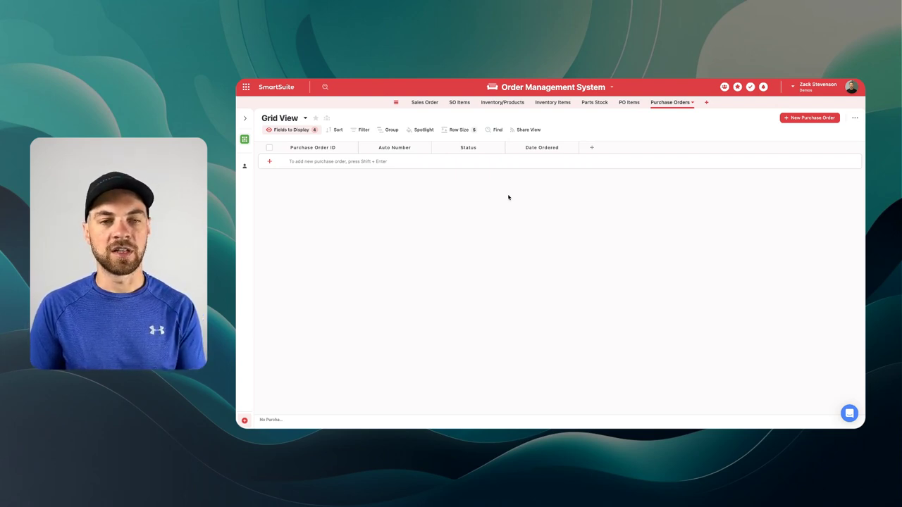
# - Add a purchase order record with Date Ordered June 18 and Status Ordered
pyautogui.click(267, 162)
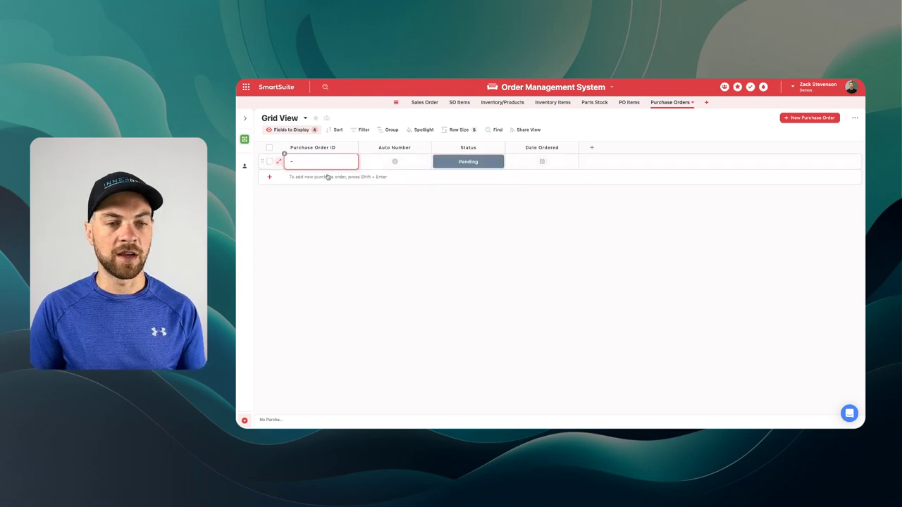
pyautogui.click(540, 161)
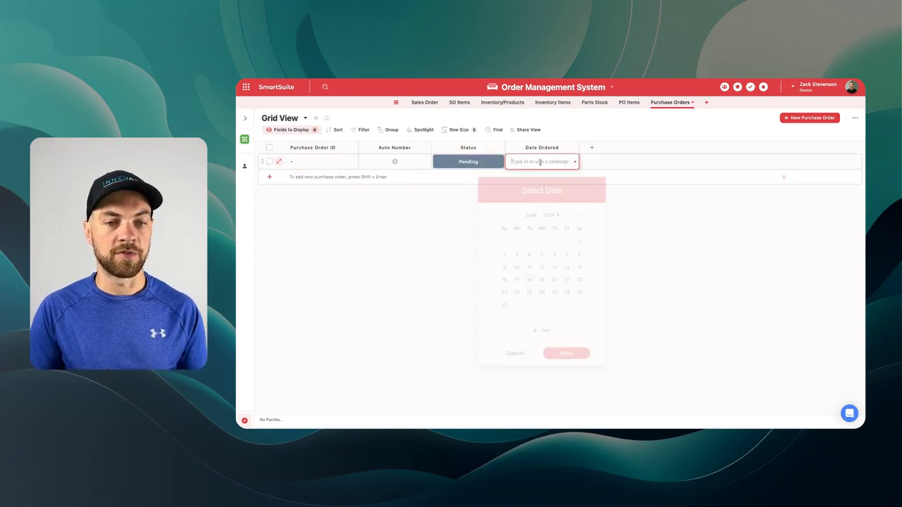
pyautogui.click(529, 276)
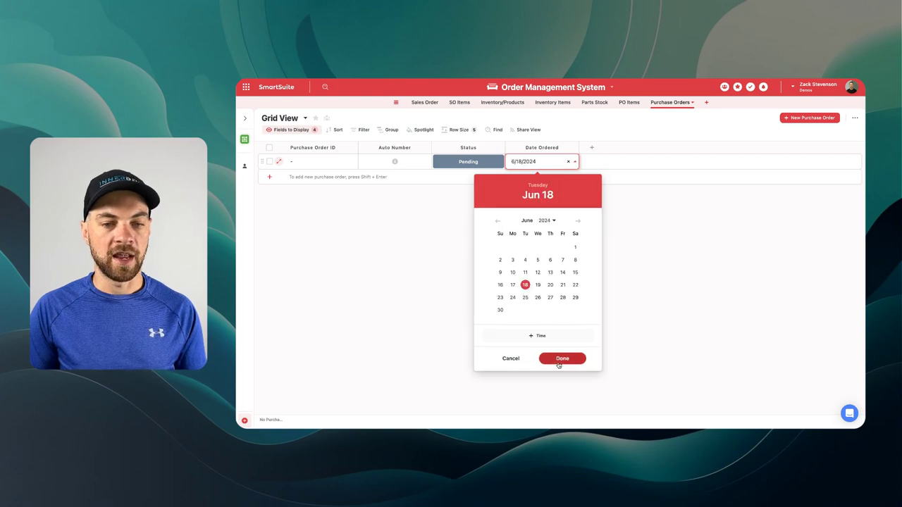
pyautogui.click(561, 358)
pyautogui.click(470, 162)
pyautogui.click(471, 198)
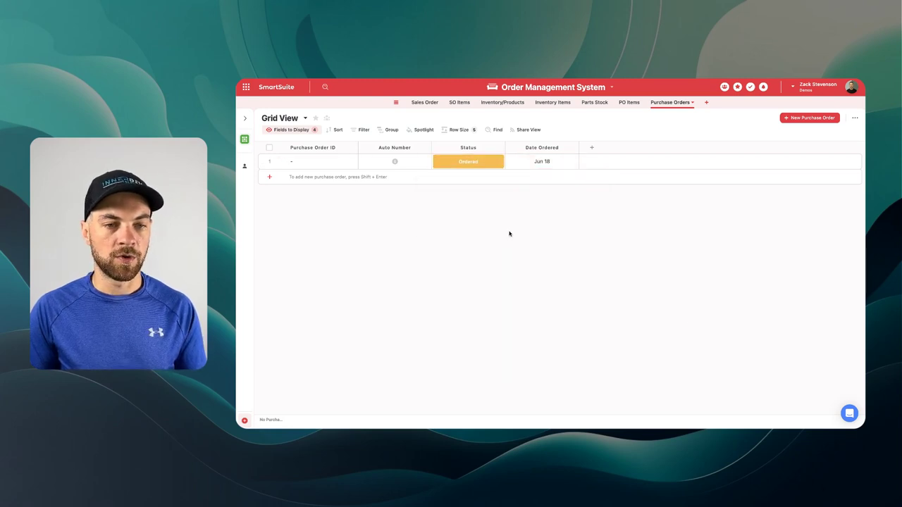
# - Link the Chair Leg PO item to PO# 001 and widen the link column
pyautogui.click(629, 102)
pyautogui.click(613, 161)
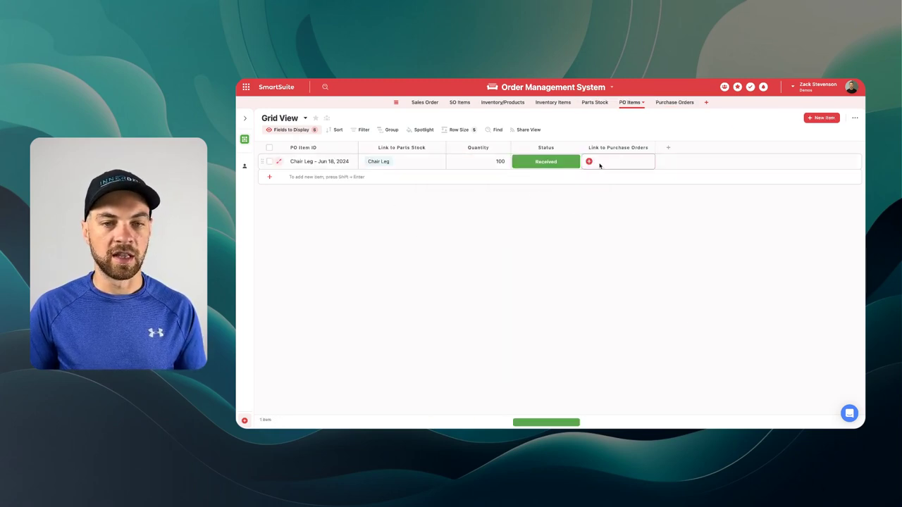
pyautogui.click(588, 161)
pyautogui.click(463, 211)
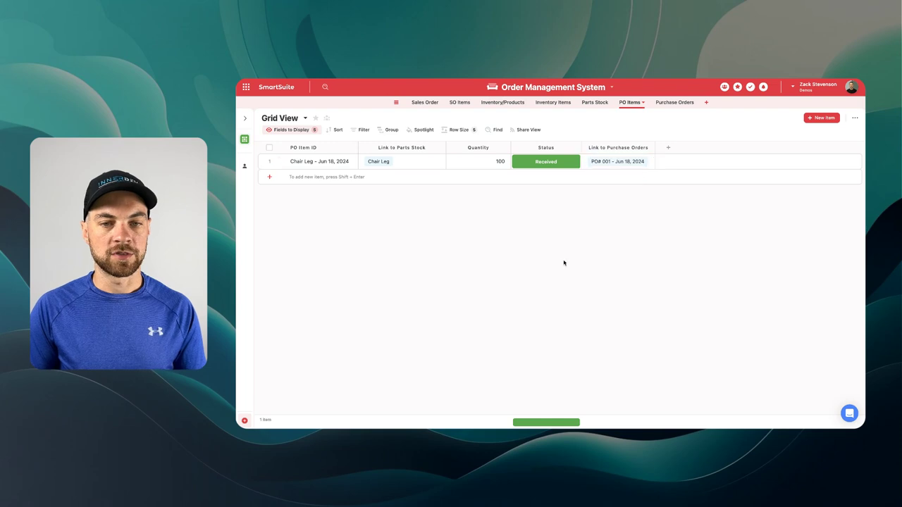
pyautogui.moveTo(655, 147); pyautogui.dragTo(676, 147)
# - Add two PO item rows linked to the Chair Seat and Chair Back parts
pyautogui.click(270, 177)
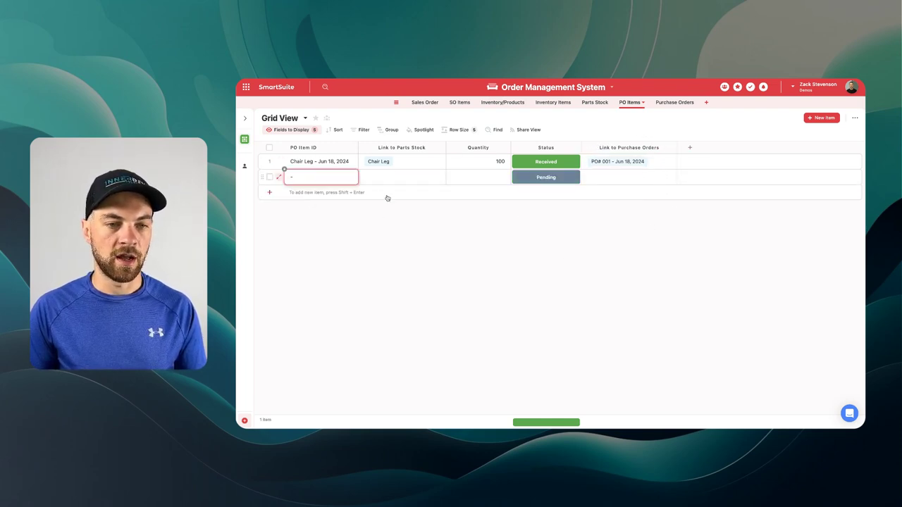
pyautogui.click(368, 177)
pyautogui.click(386, 179)
pyautogui.click(484, 242)
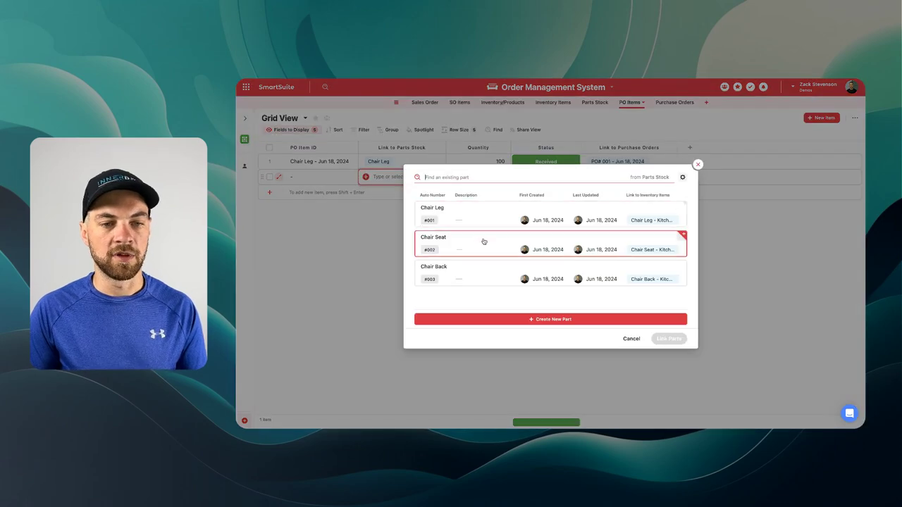
pyautogui.click(668, 335)
pyautogui.click(269, 192)
pyautogui.click(366, 192)
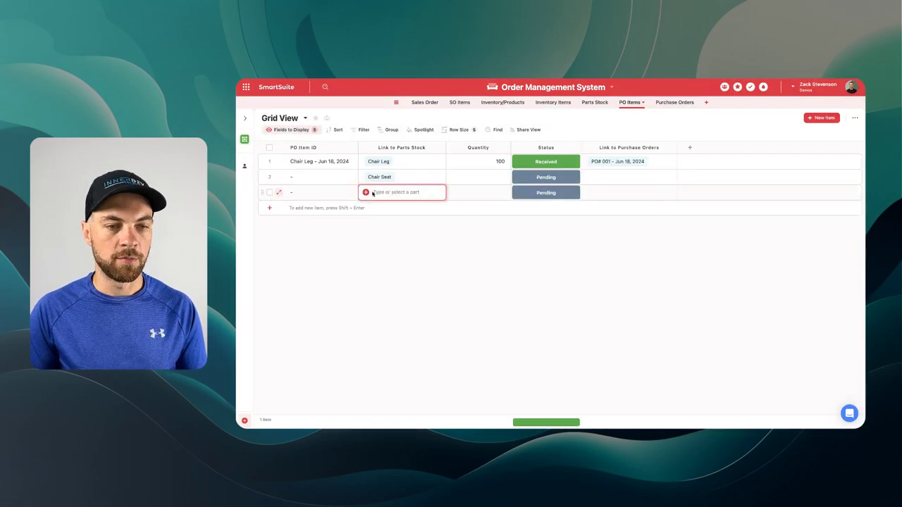
pyautogui.click(380, 191)
pyautogui.click(460, 275)
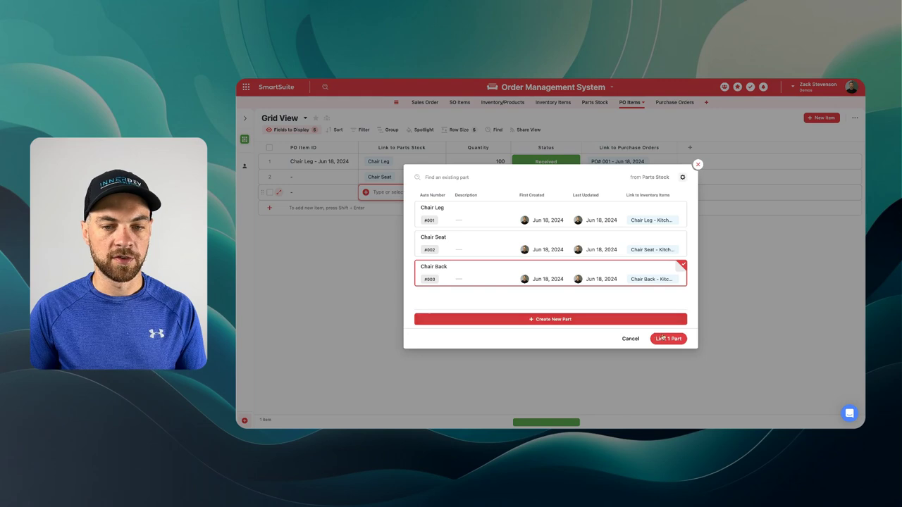
pyautogui.click(669, 339)
# - Compare Quantity Ordered in Parts Stock against the PO Items table
pyautogui.click(487, 181)
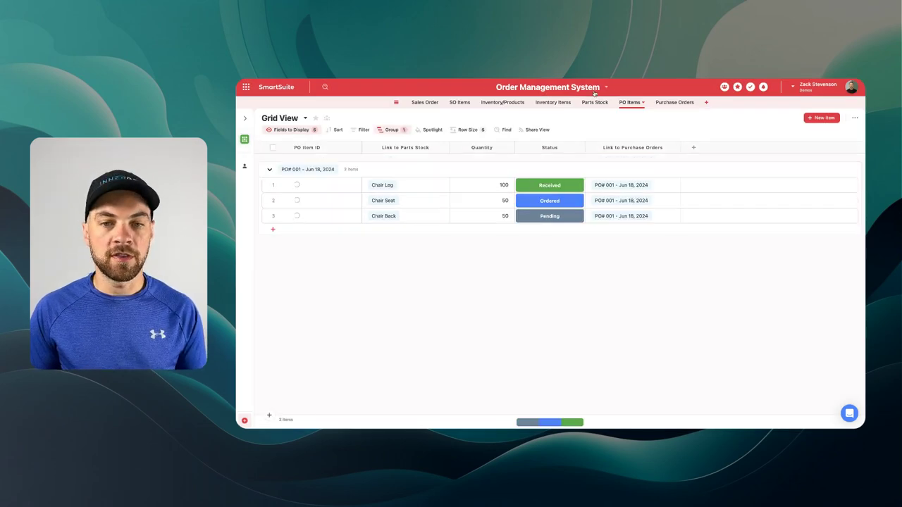
pyautogui.click(595, 102)
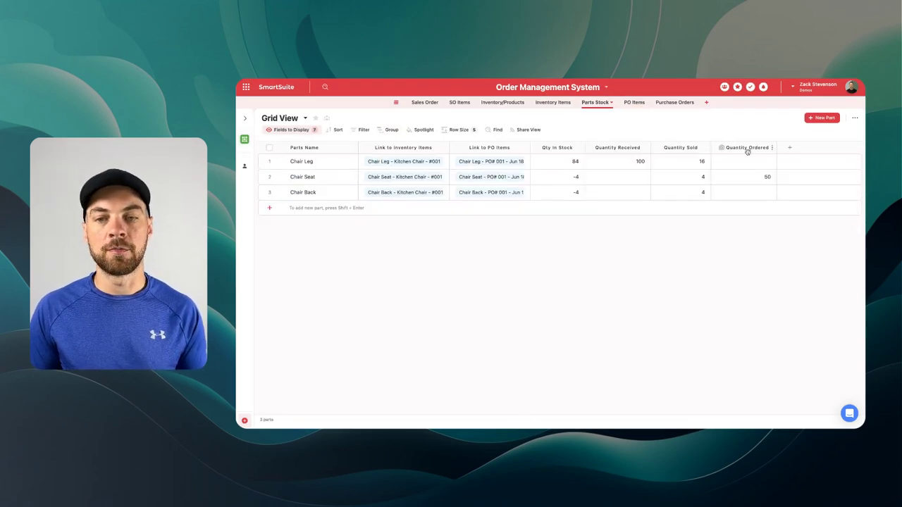
pyautogui.click(638, 103)
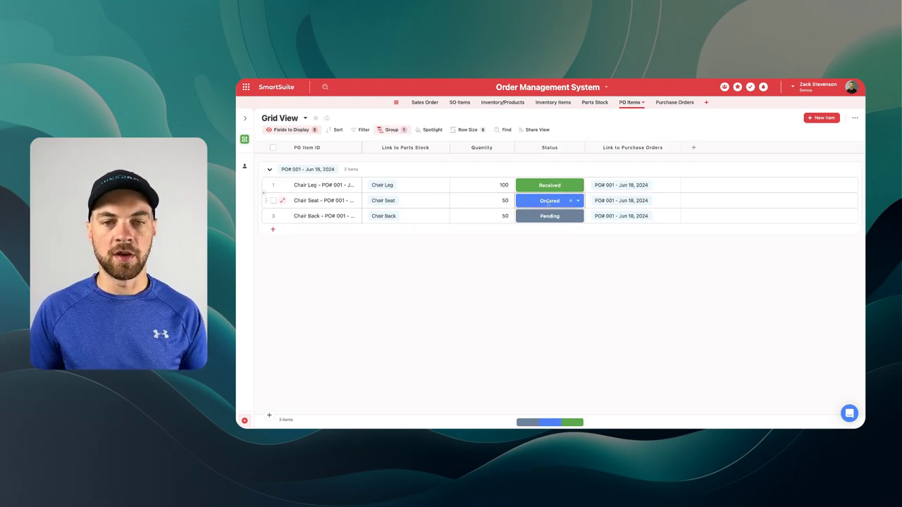
pyautogui.click(595, 102)
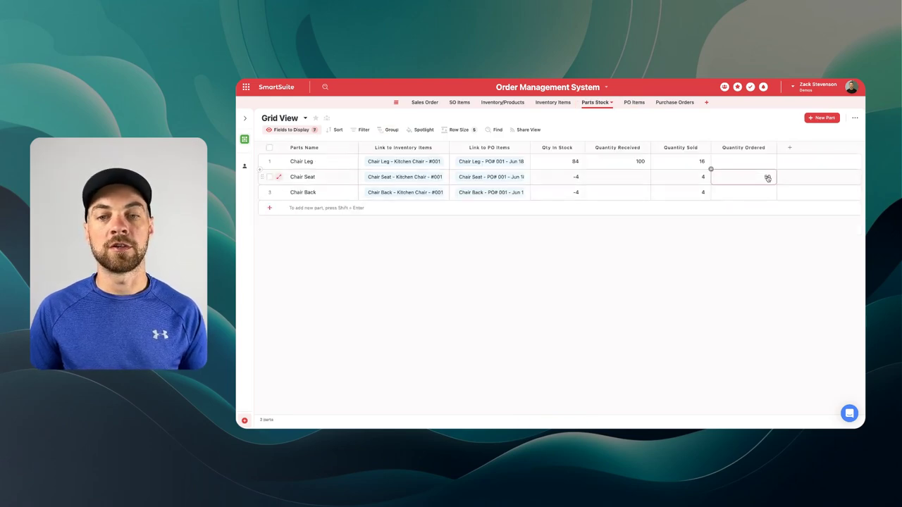